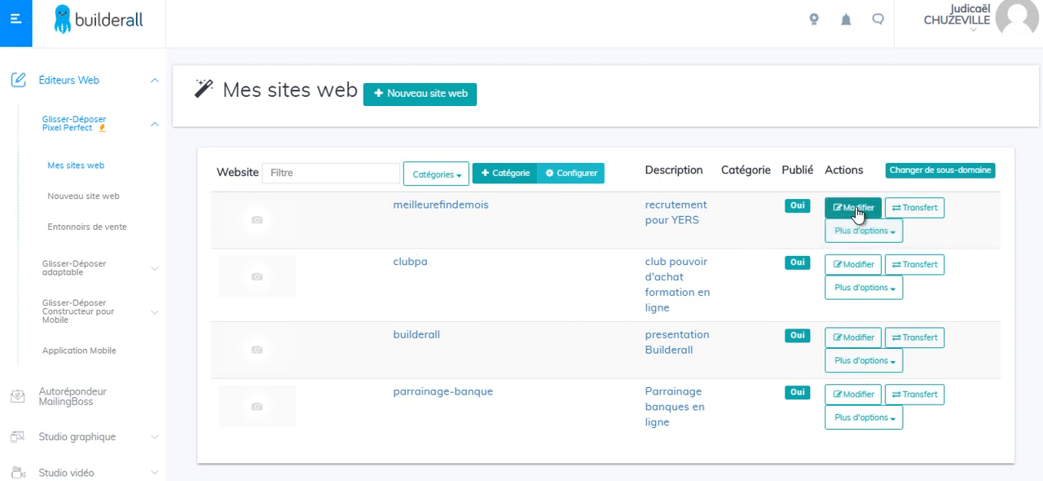
Open the meilleurefindemois site for editing and review its list of pages and the Accueil page content.
click(854, 208)
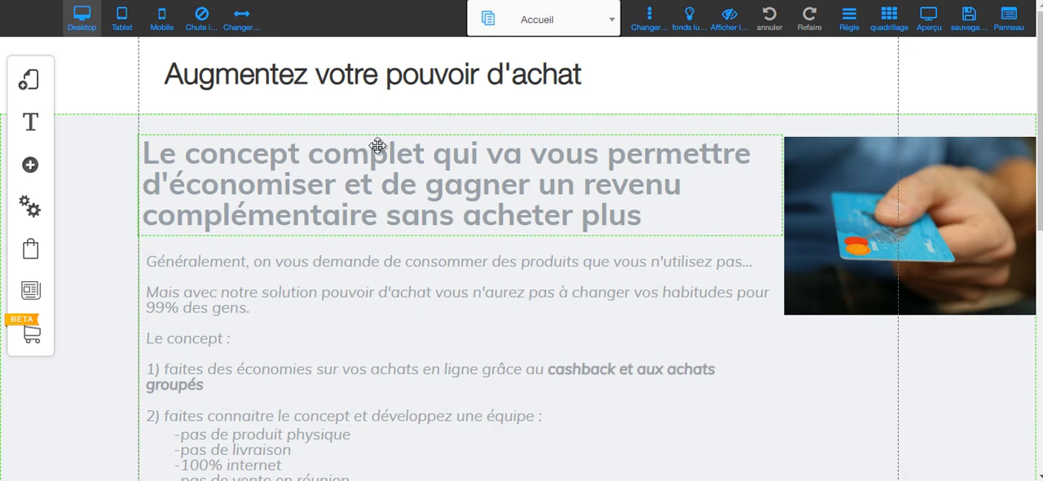
click(583, 23)
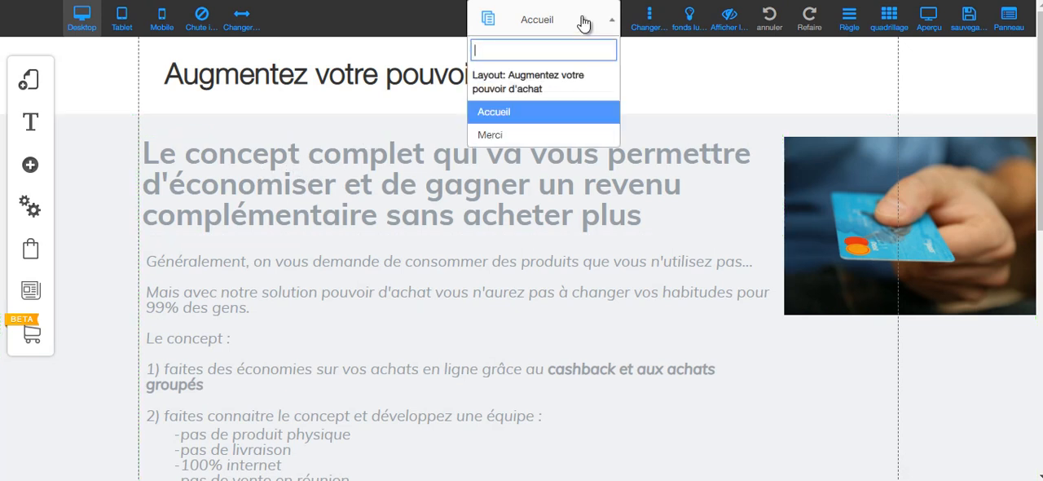
click(582, 23)
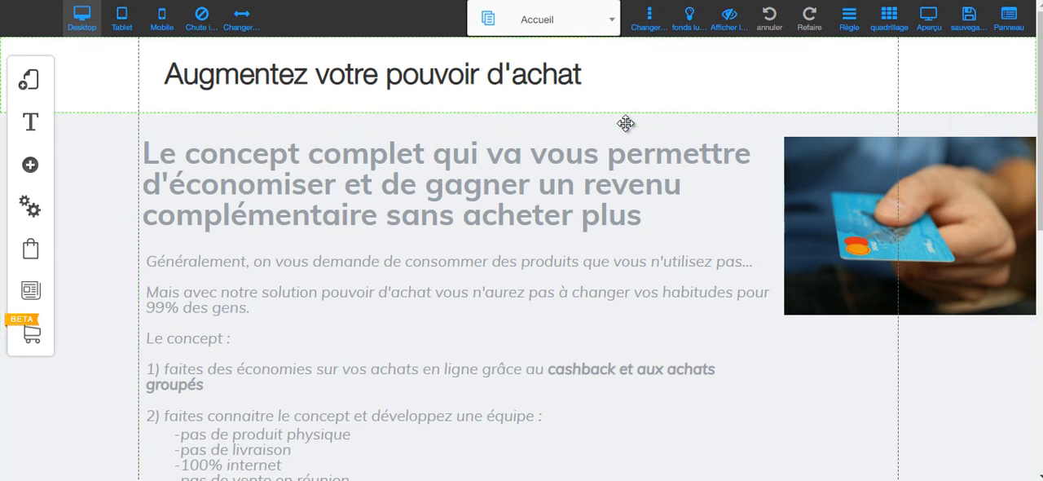
scroll(541, 236, down, 2)
scroll(538, 220, down, 5)
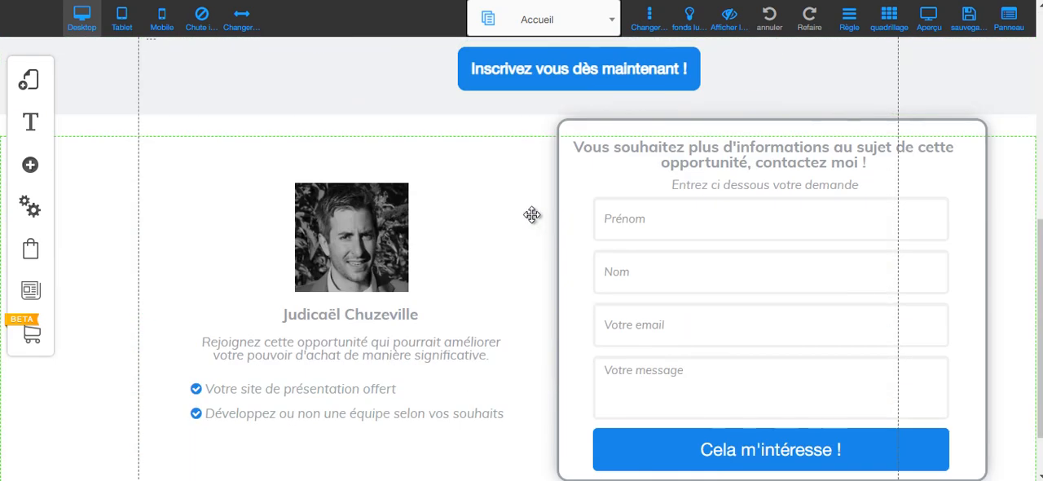
scroll(531, 214, up, 3)
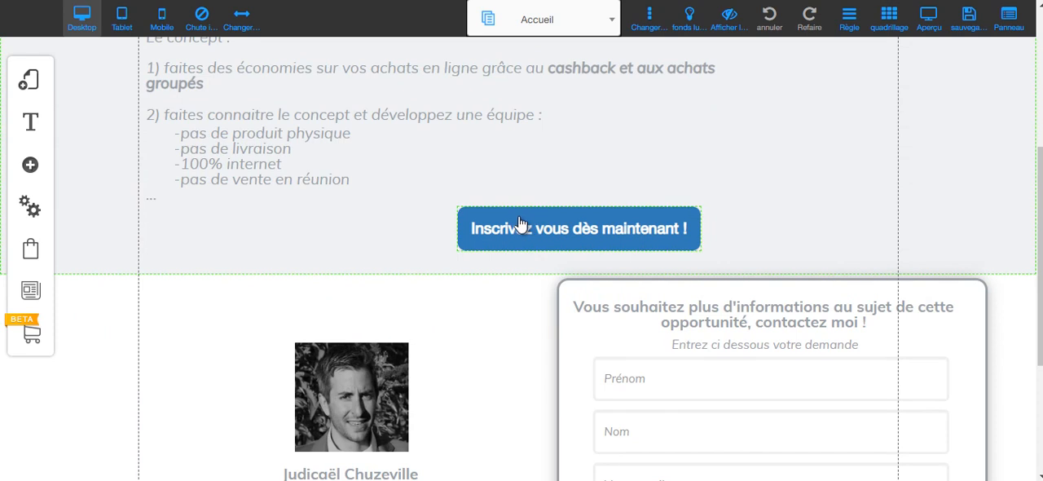
scroll(528, 221, up, 3)
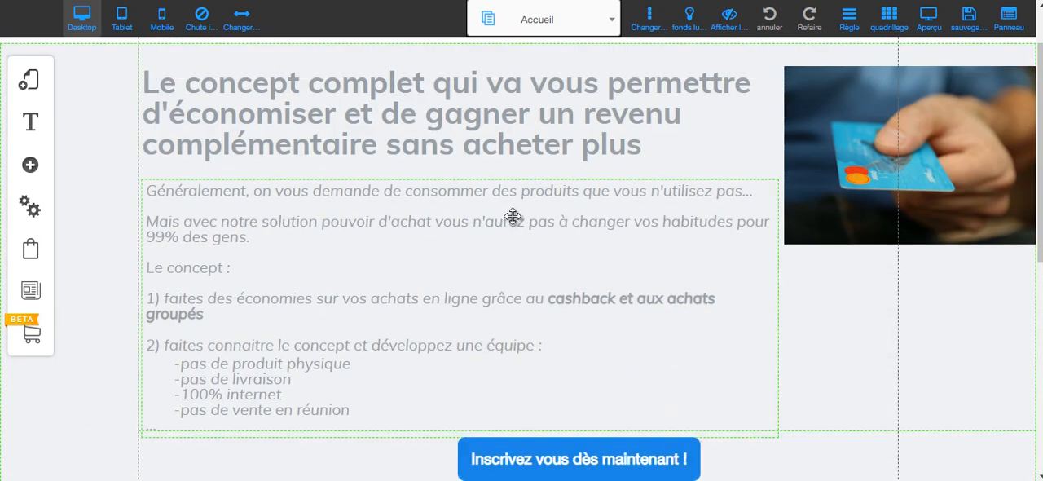
click(517, 31)
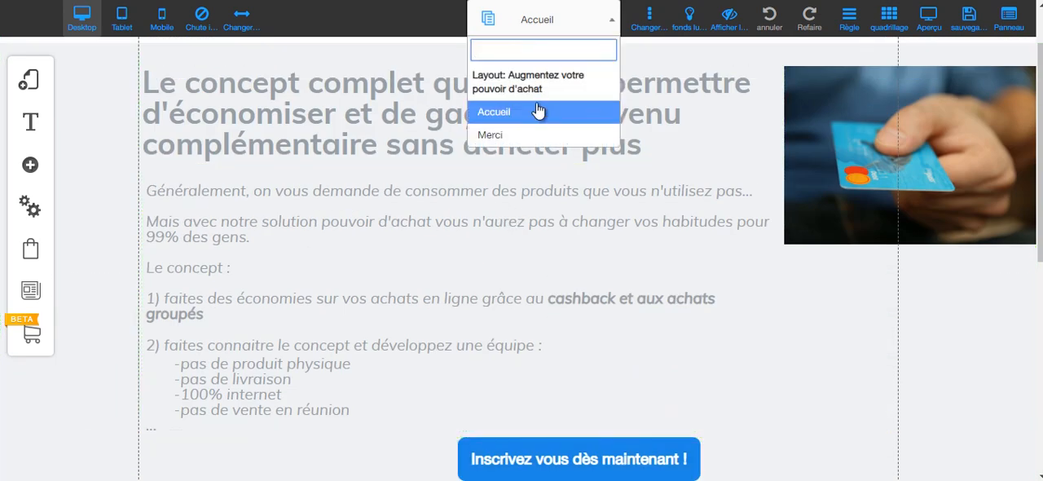
click(529, 21)
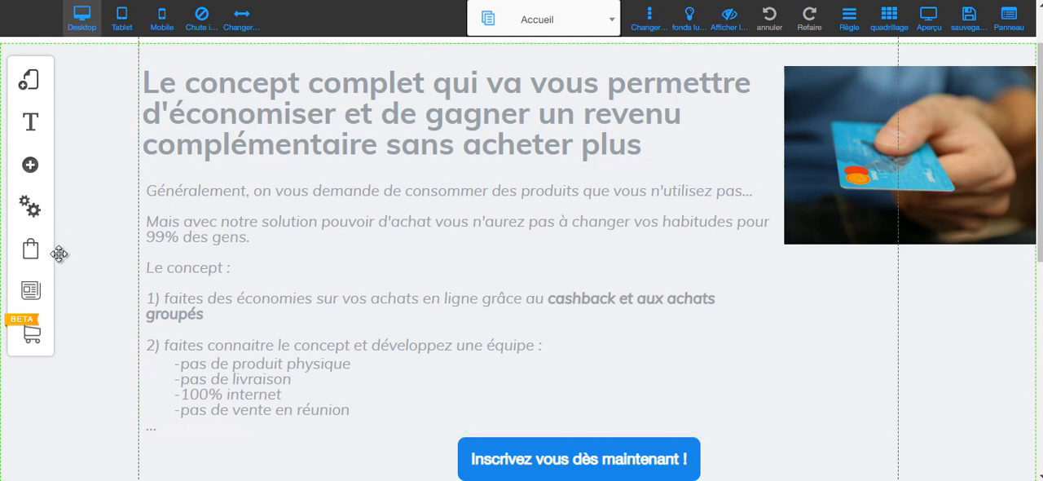
Add a blog to the site using the "Augmentez votre pouvoir d'achat" layout.
click(30, 291)
click(161, 120)
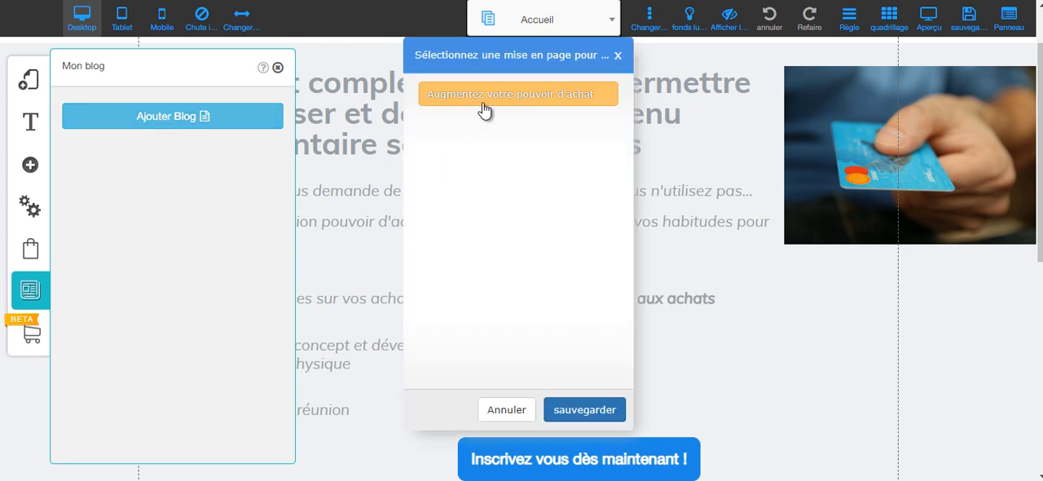
click(486, 106)
click(586, 410)
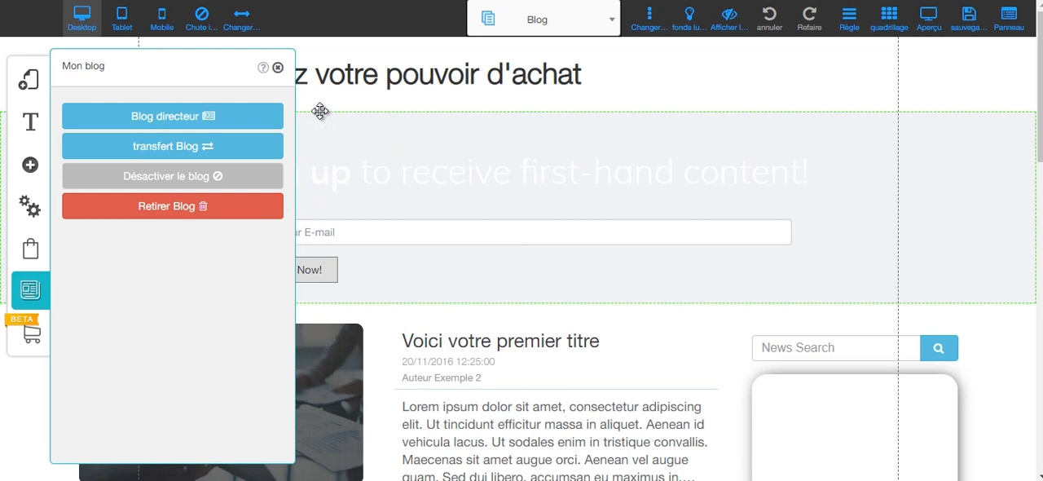
click(278, 71)
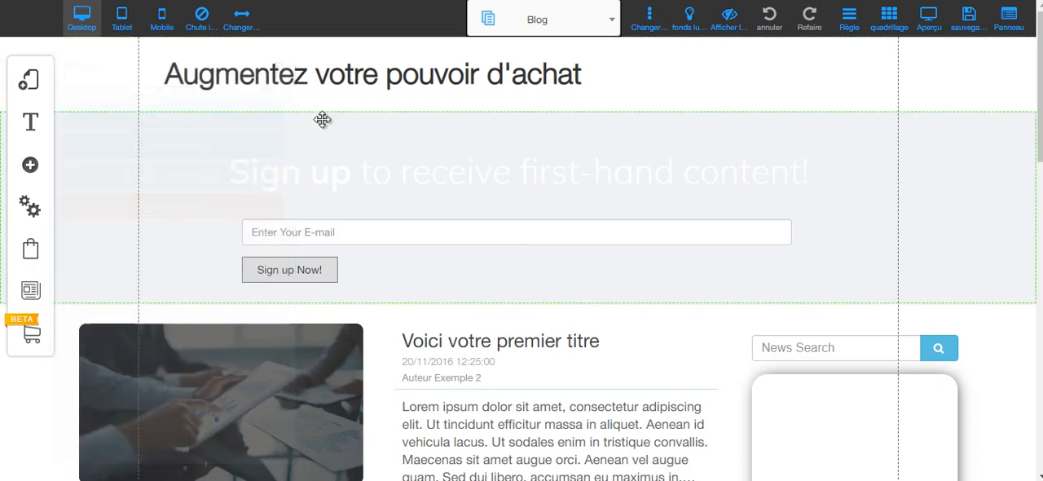
Set the placeholder of the blog page's news search field to "Recherche".
scroll(410, 160, down, 3)
scroll(477, 210, down, 10)
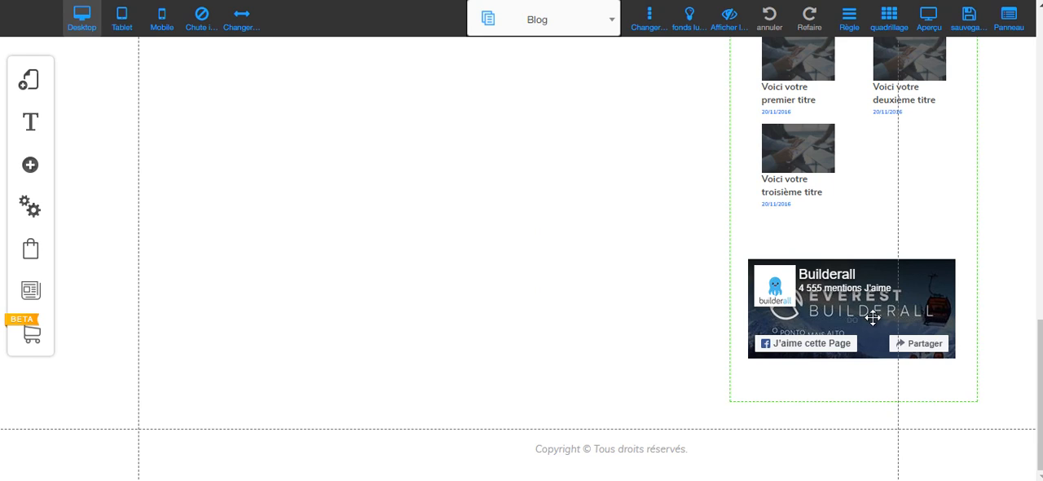
scroll(857, 311, up, 3)
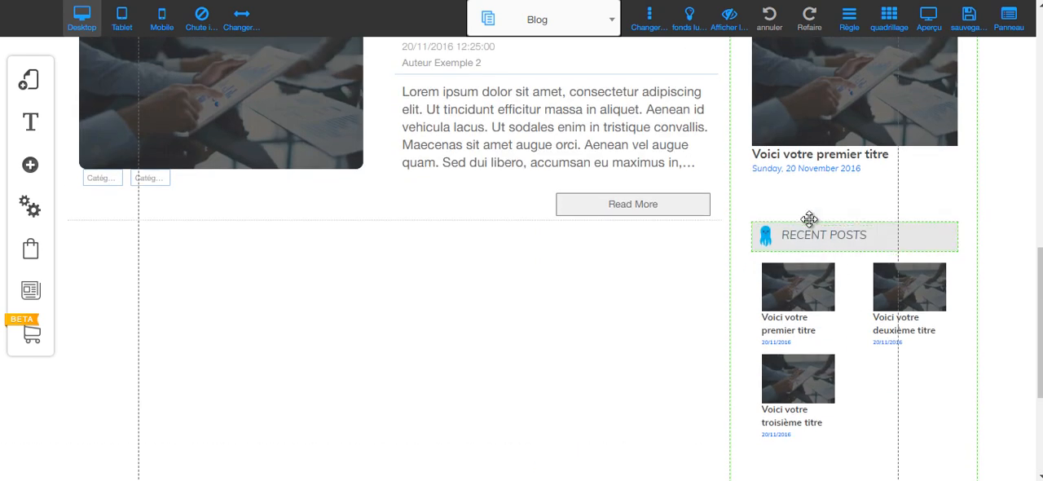
scroll(824, 199, up, 3)
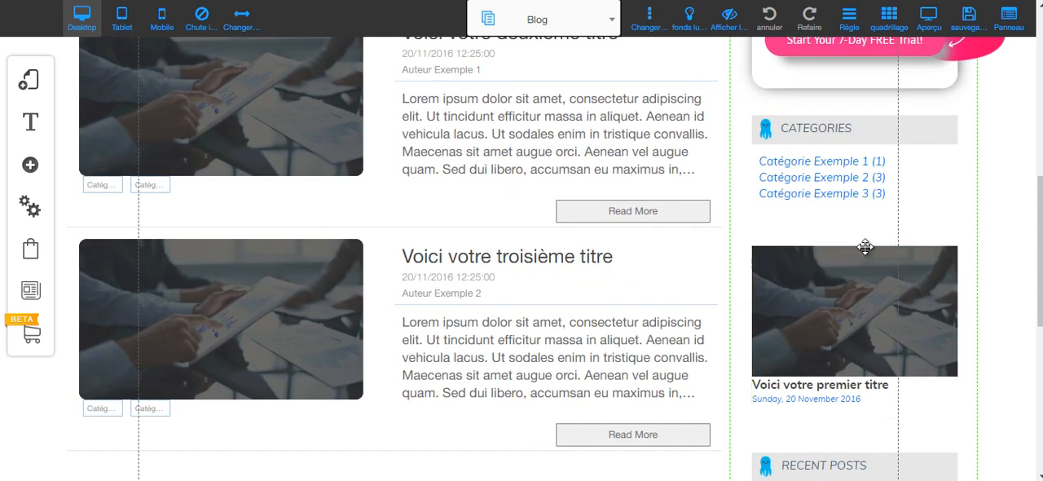
scroll(849, 315, up, 2)
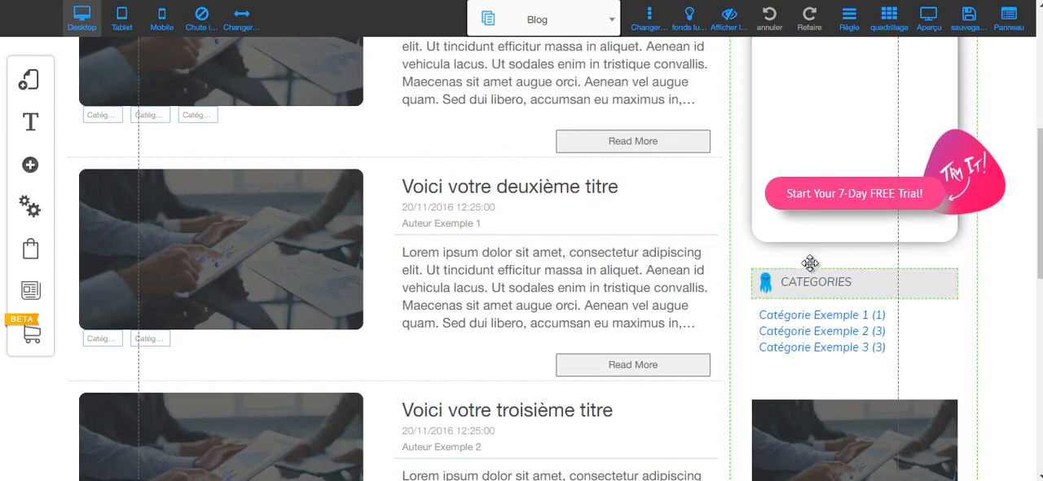
scroll(848, 313, up, 3)
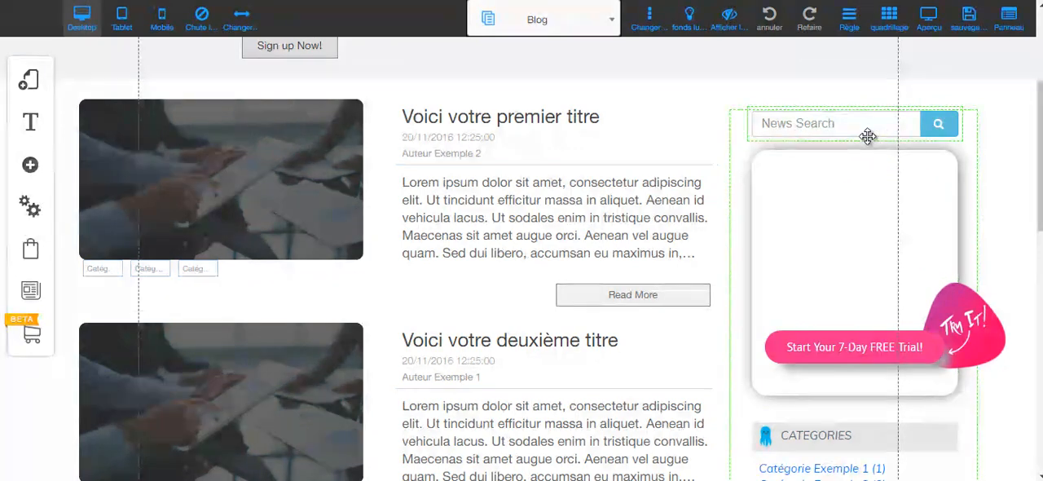
click(834, 122)
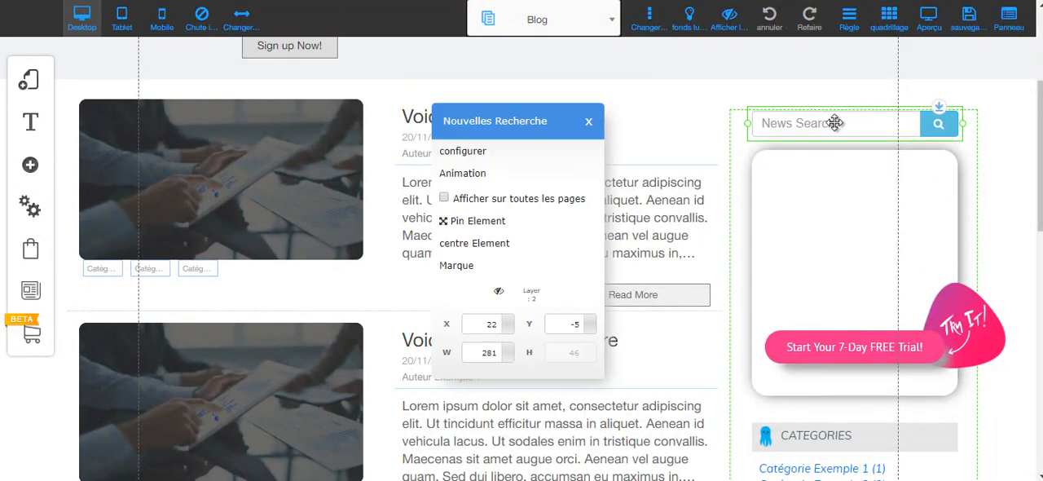
click(463, 151)
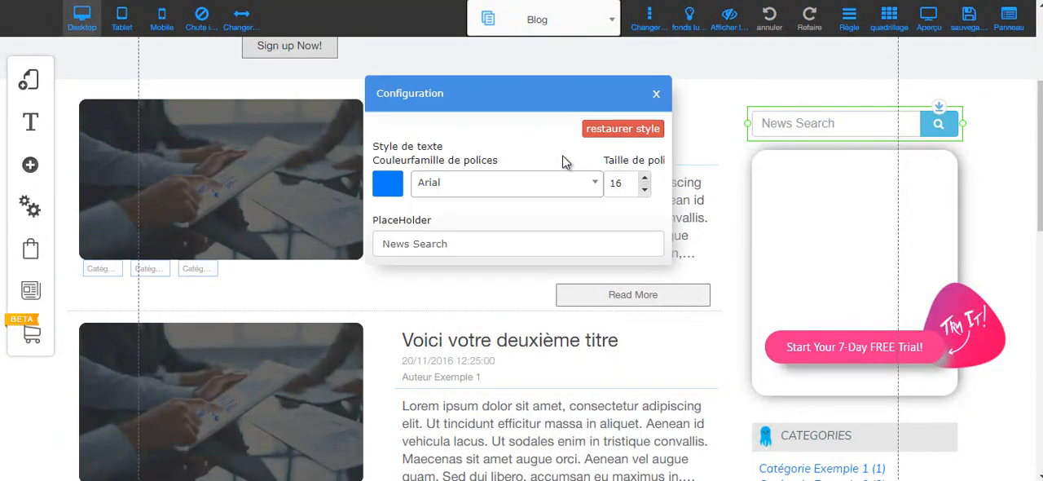
triple_click(432, 237)
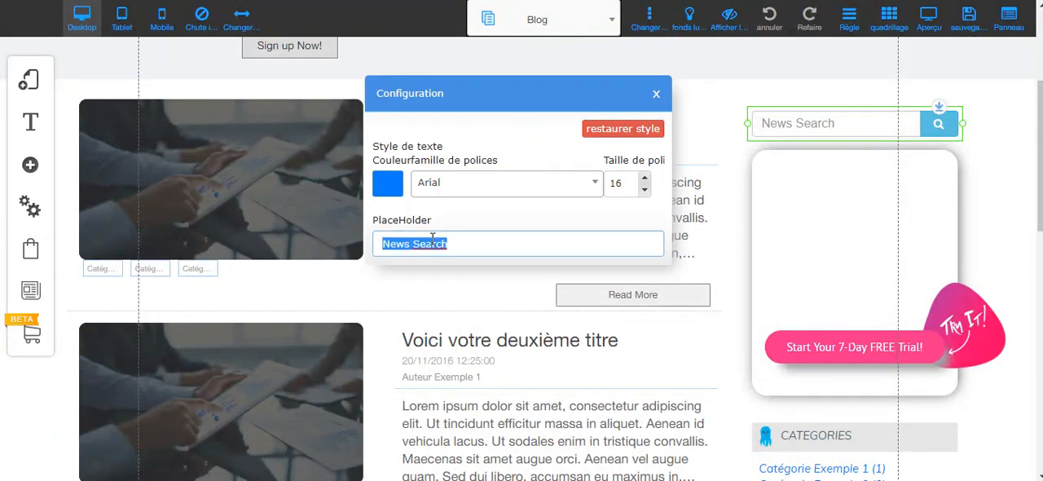
text(Recherche)
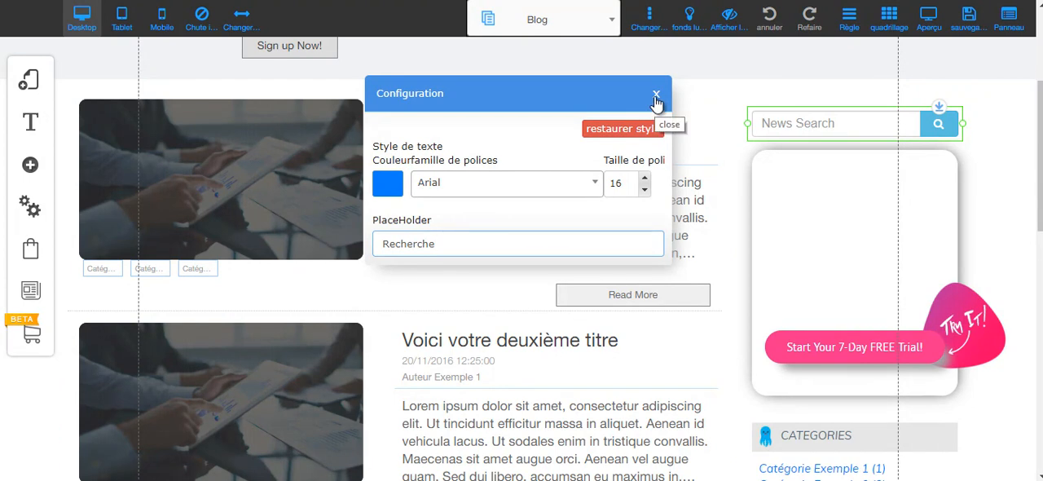
click(656, 99)
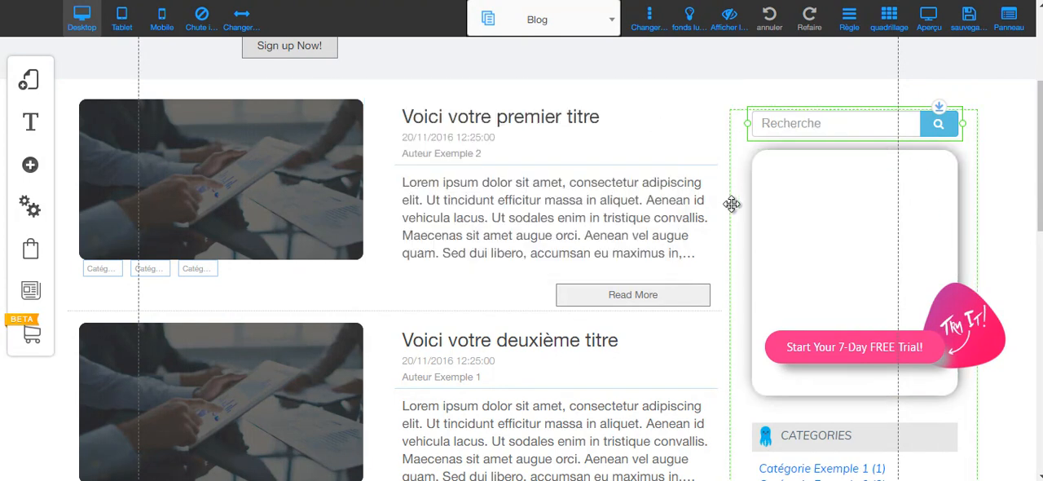
Replace the "RECENT POSTS" sidebar heading with "DERNIERS ARTICLES" and widen its text box to fit on one line.
scroll(814, 209, down, 5)
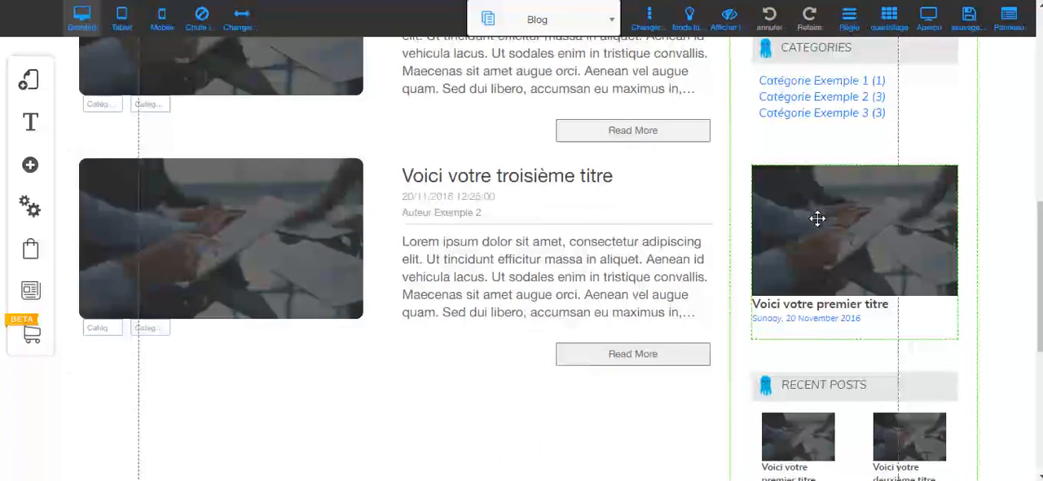
scroll(818, 218, down, 2)
click(824, 236)
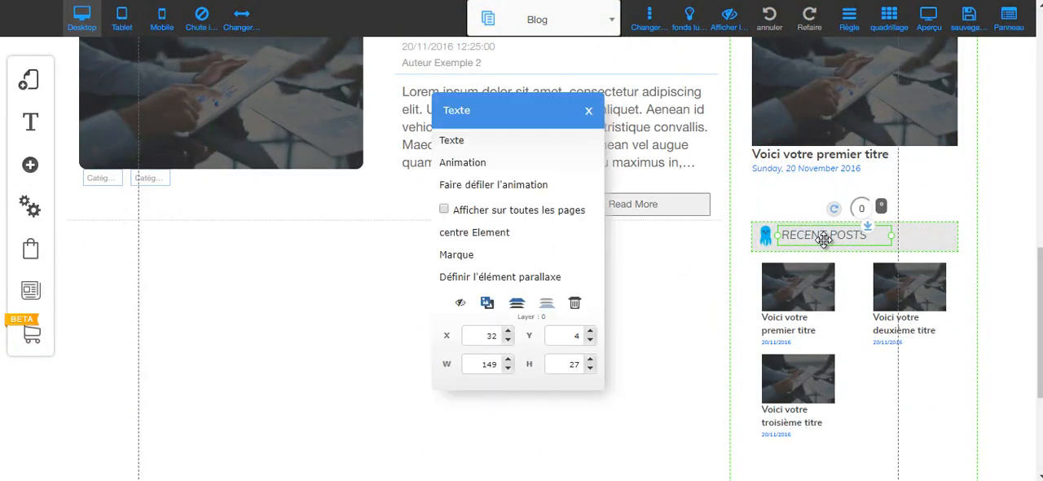
click(453, 145)
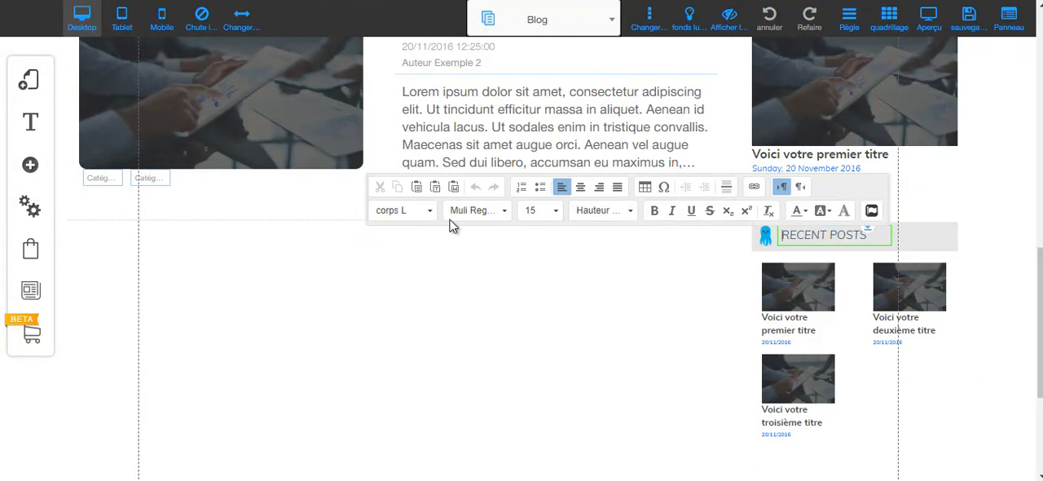
triple_click(812, 234)
text(DERN)
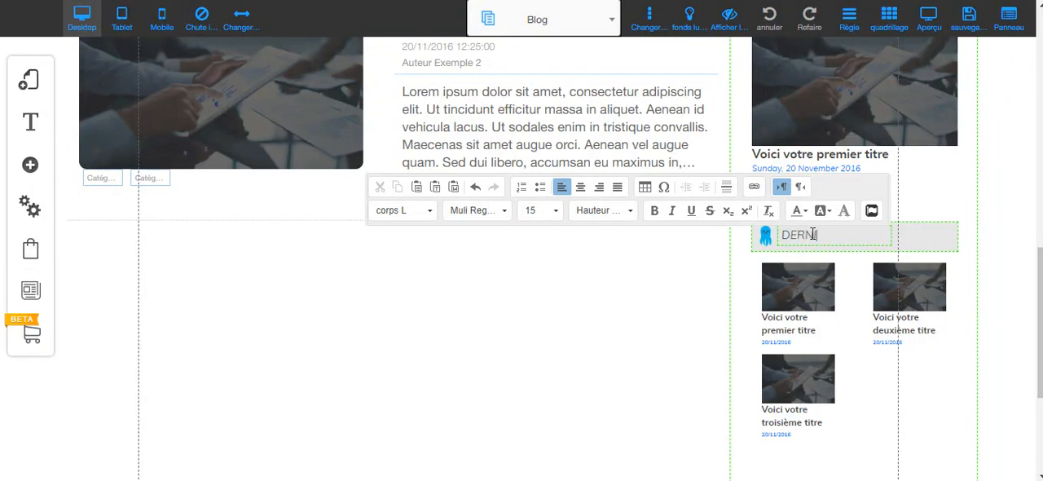
text(IERS ARTICLES)
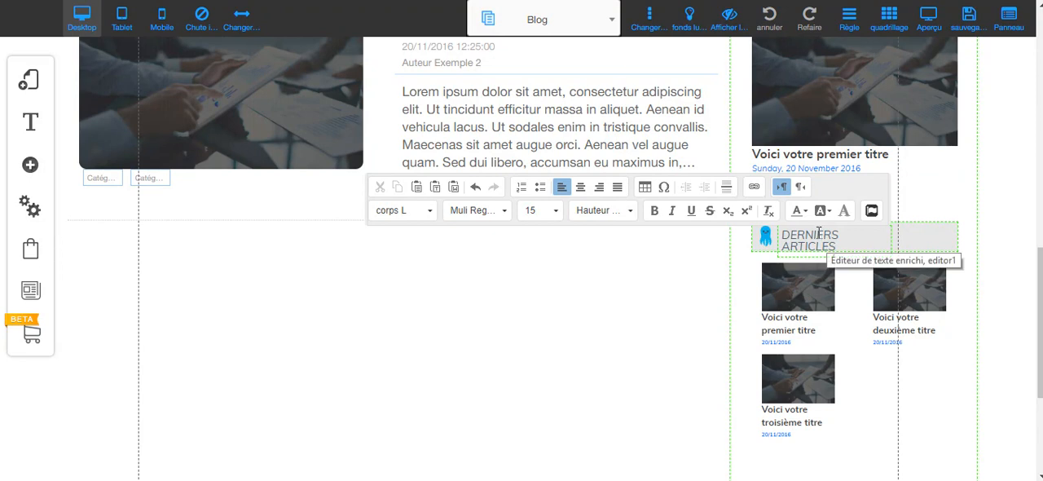
click(911, 232)
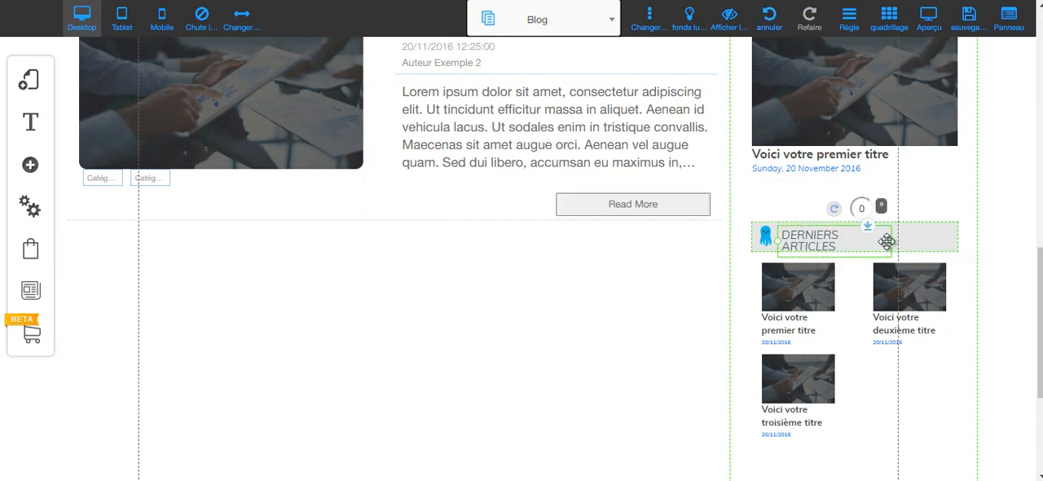
drag(896, 240, 943, 242)
click(686, 278)
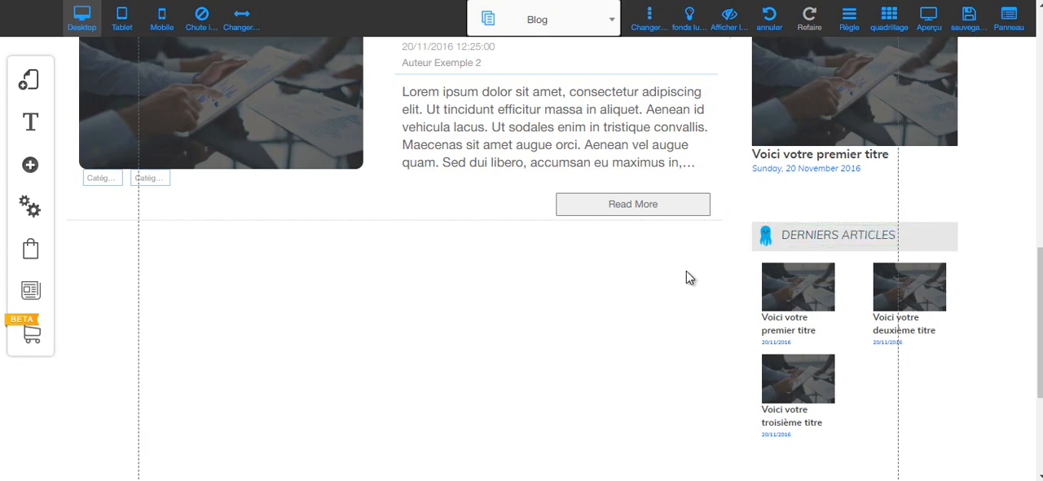
Examine the configuration options of the e-mail sign-up form at the head of the blog page.
scroll(583, 245, up, 8)
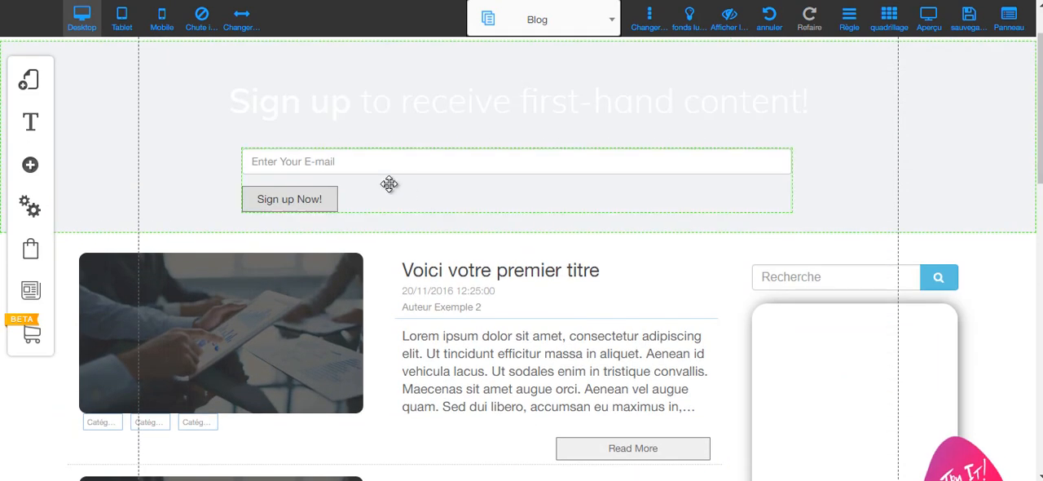
scroll(391, 181, up, 1)
click(499, 186)
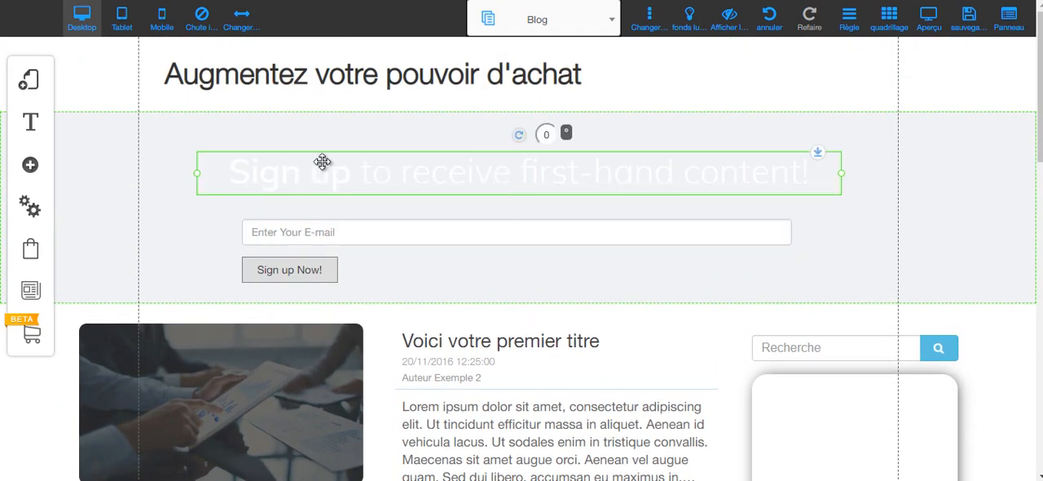
click(311, 232)
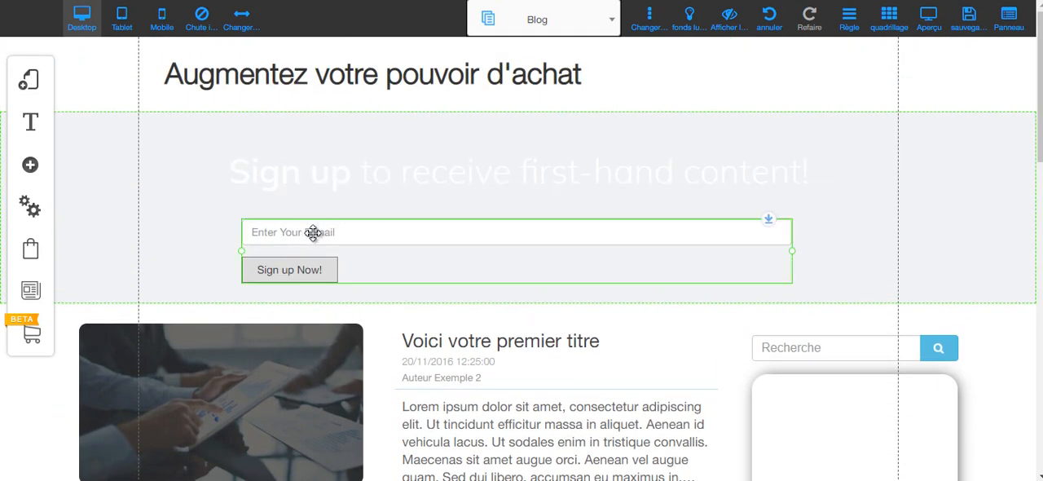
right_click(542, 267)
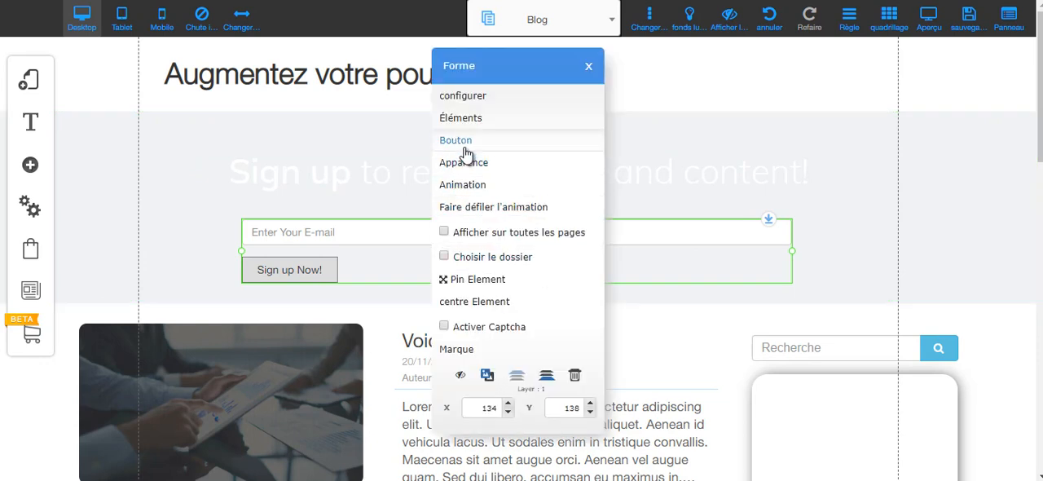
click(461, 99)
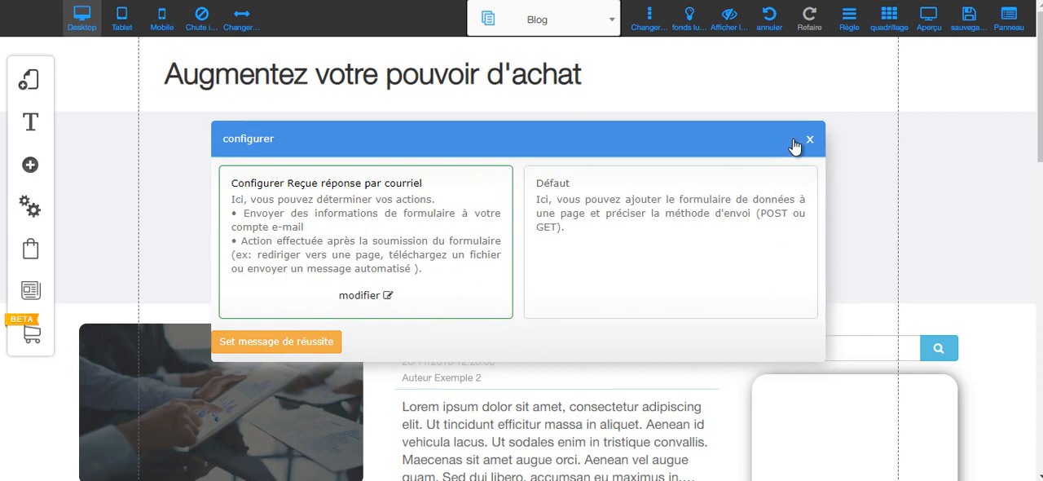
click(810, 140)
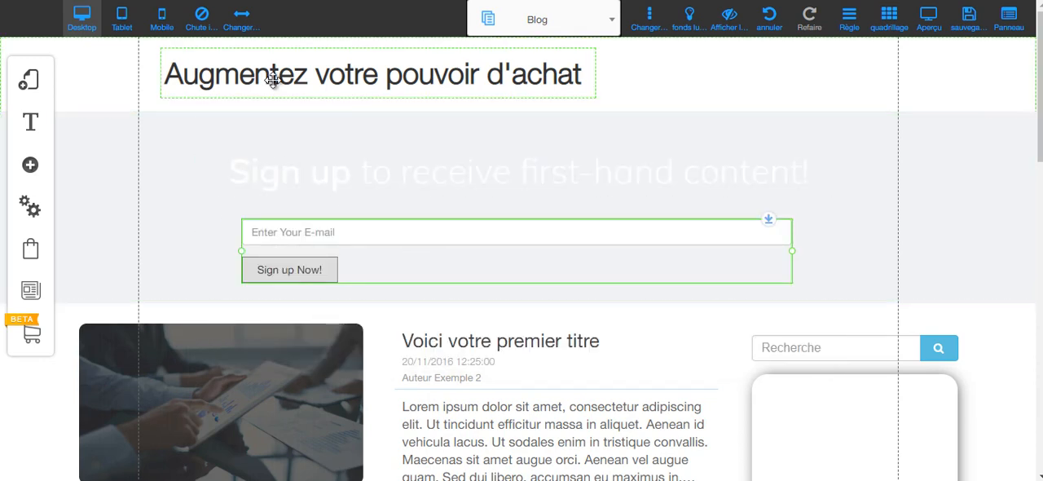
Look over the blog page and open the blog manager with the list of all news posts.
scroll(430, 247, down, 3)
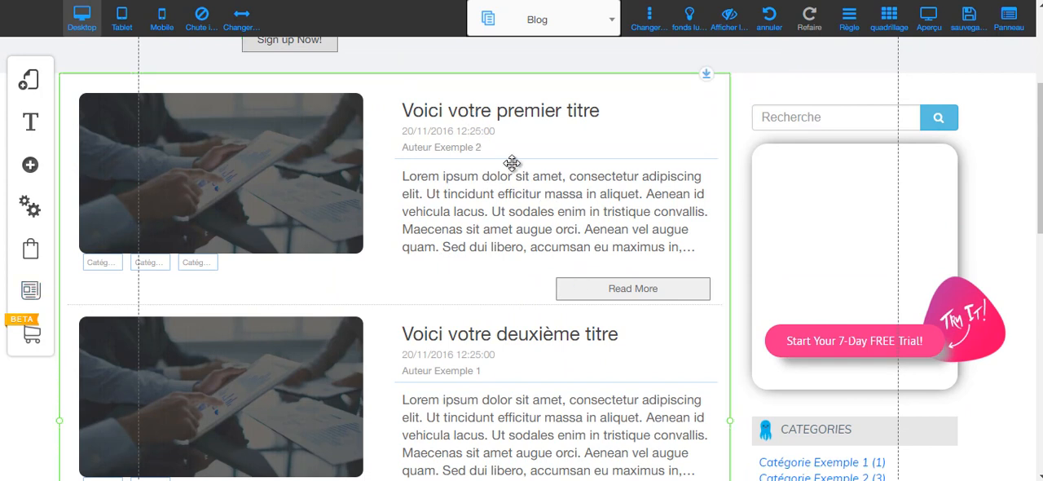
scroll(513, 164, down, 3)
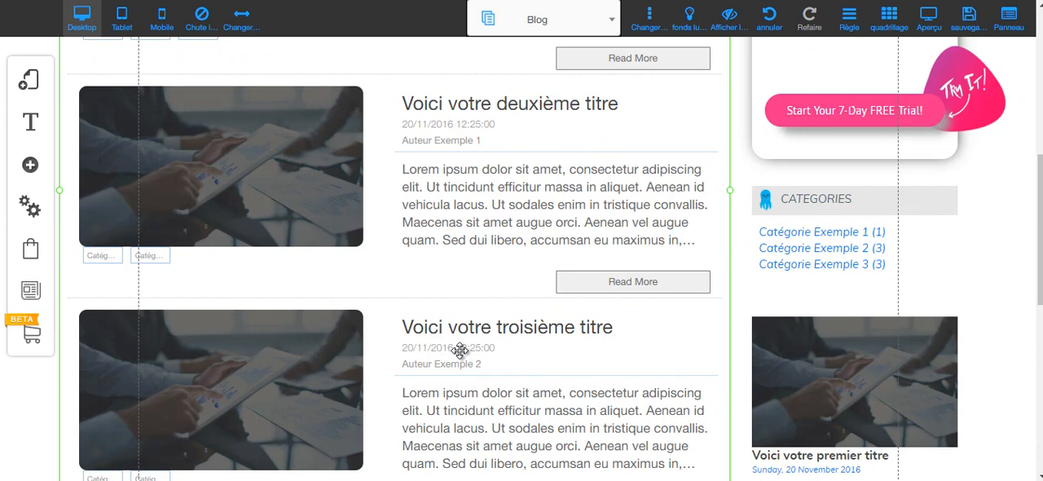
scroll(461, 349, up, 4)
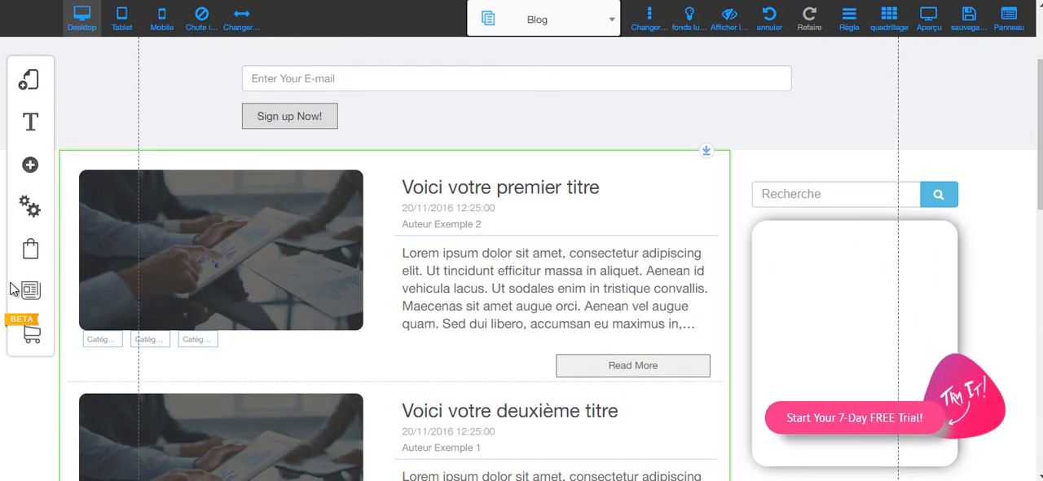
scroll(587, 298, down, 5)
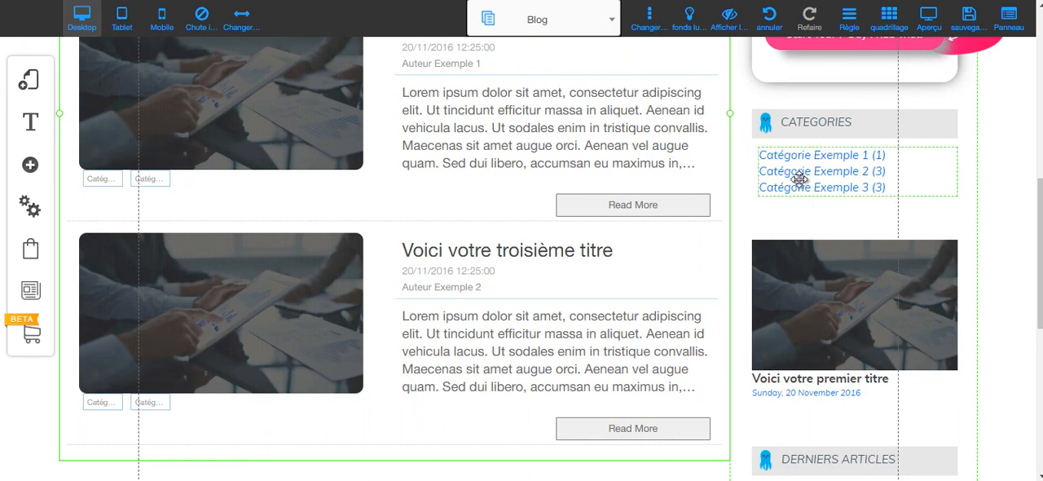
scroll(361, 233, up, 3)
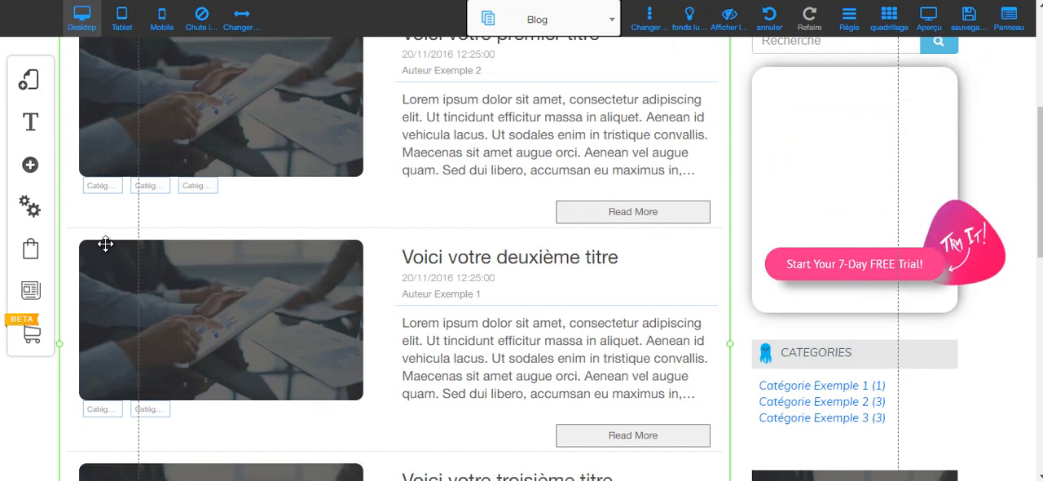
click(31, 292)
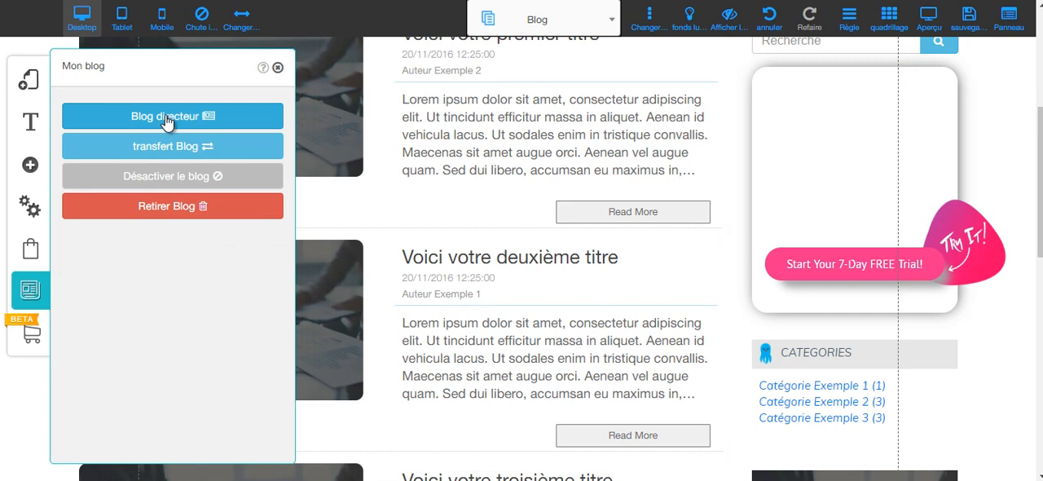
click(167, 123)
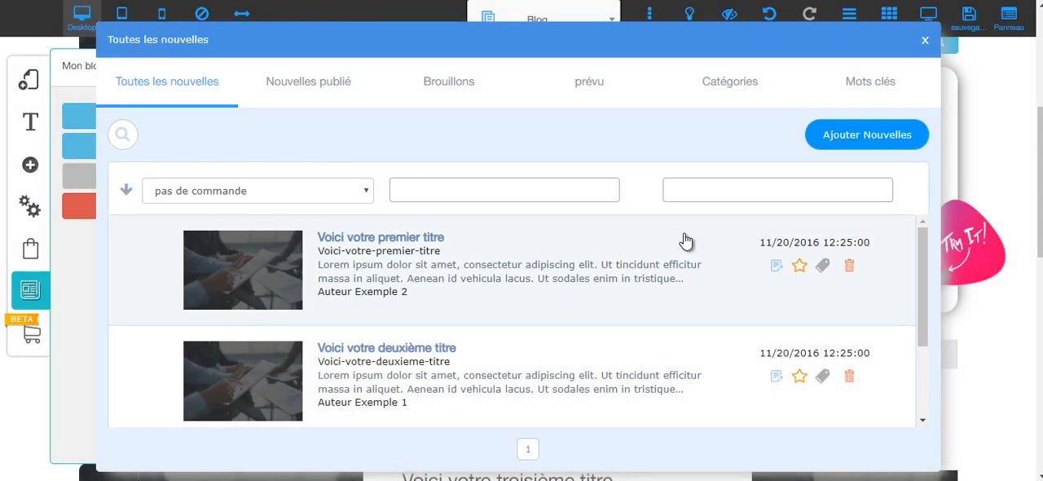
Delete the example posts "Voici votre troisième titre" and "Voici votre deuxième titre".
scroll(733, 277, down, 2)
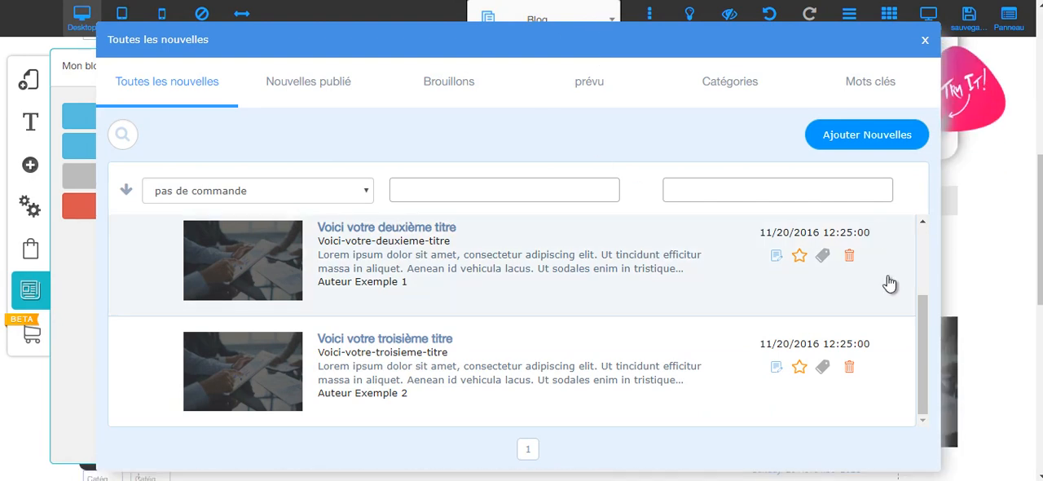
scroll(824, 281, up, 2)
scroll(726, 305, down, 2)
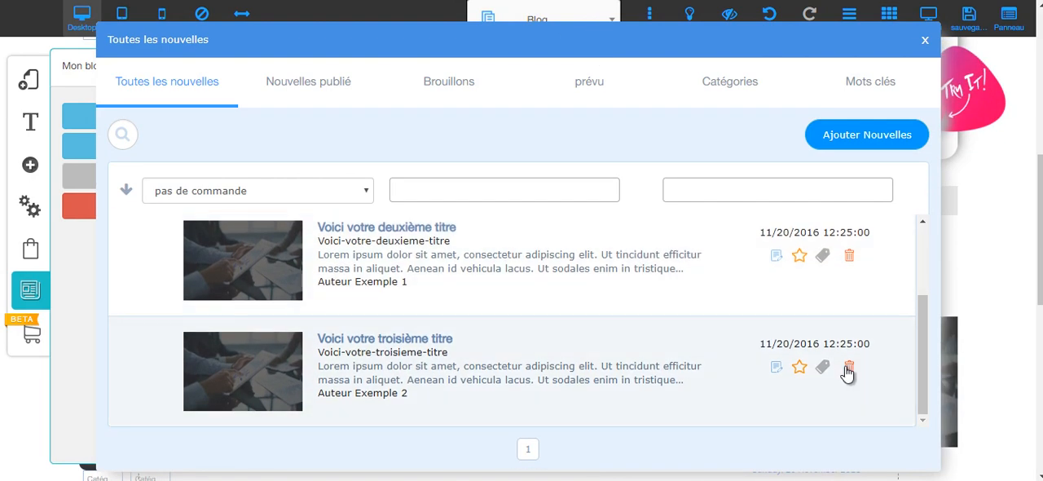
click(848, 366)
click(595, 296)
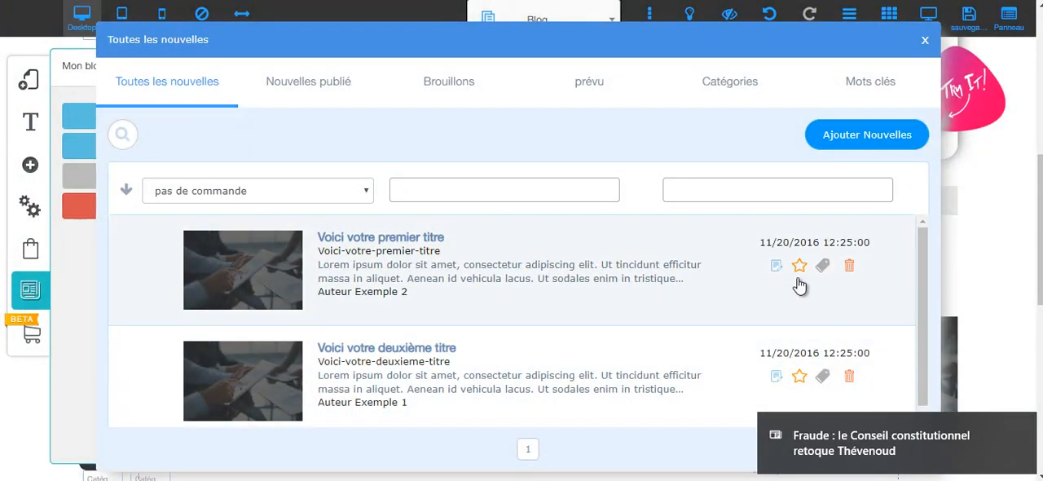
click(1019, 428)
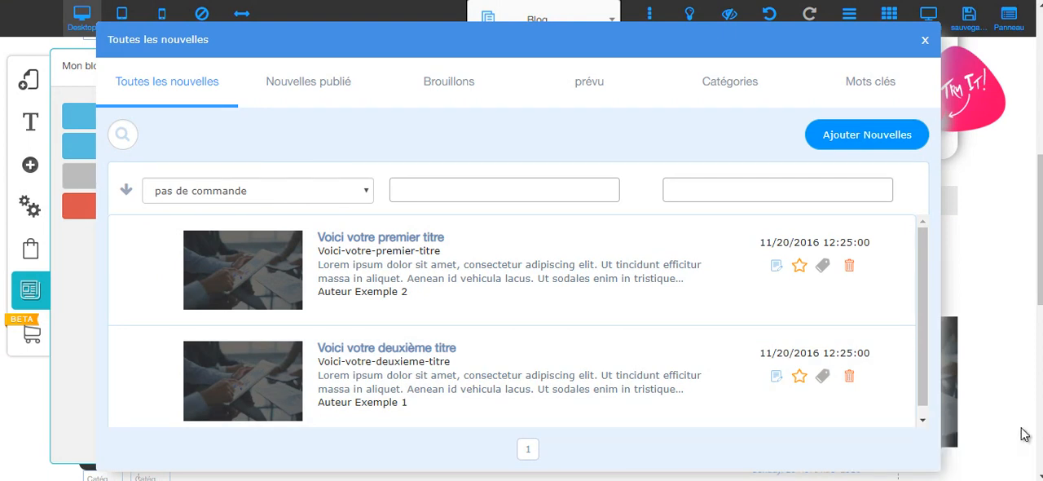
click(850, 378)
click(591, 289)
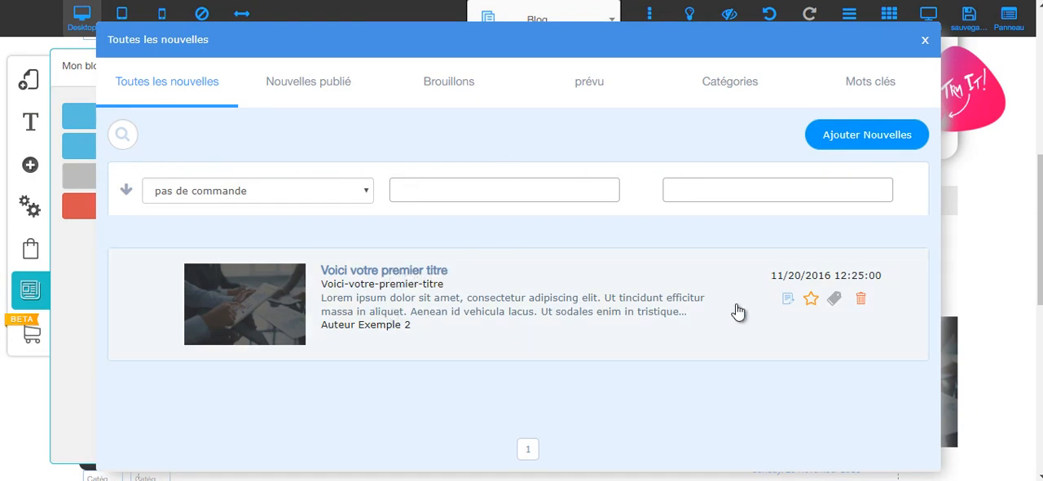
Open the post "Voici votre premier titre" for editing and remove all its example categories.
click(787, 300)
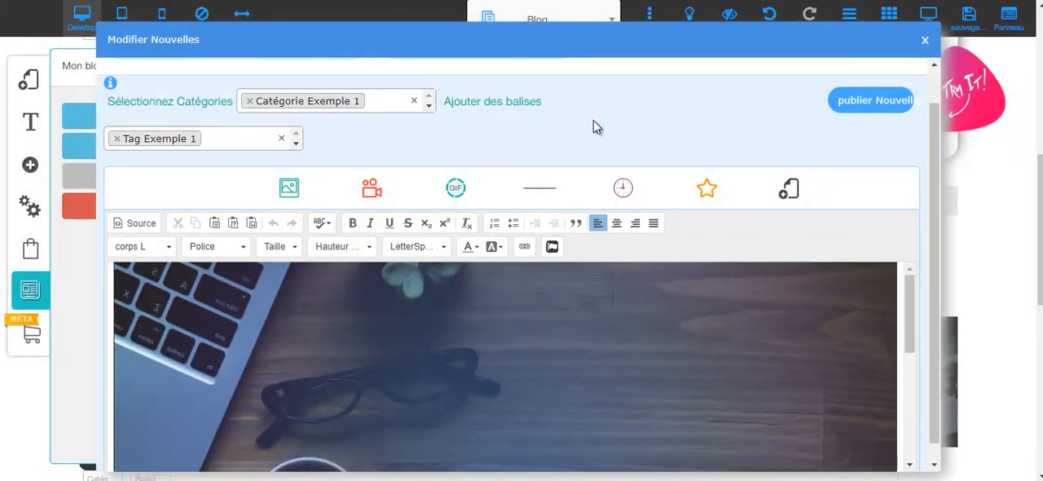
scroll(603, 191, down, 1)
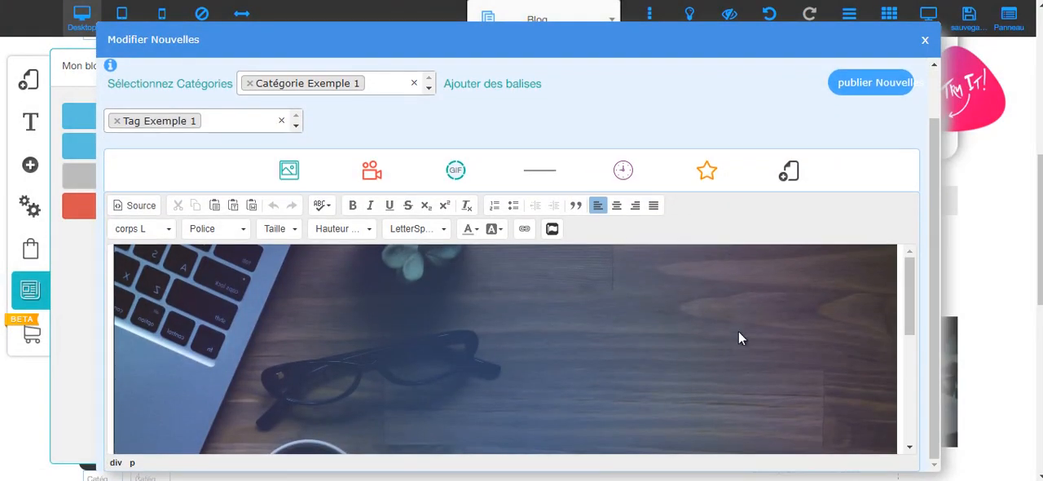
scroll(727, 355, down, 3)
scroll(716, 310, up, 3)
click(255, 88)
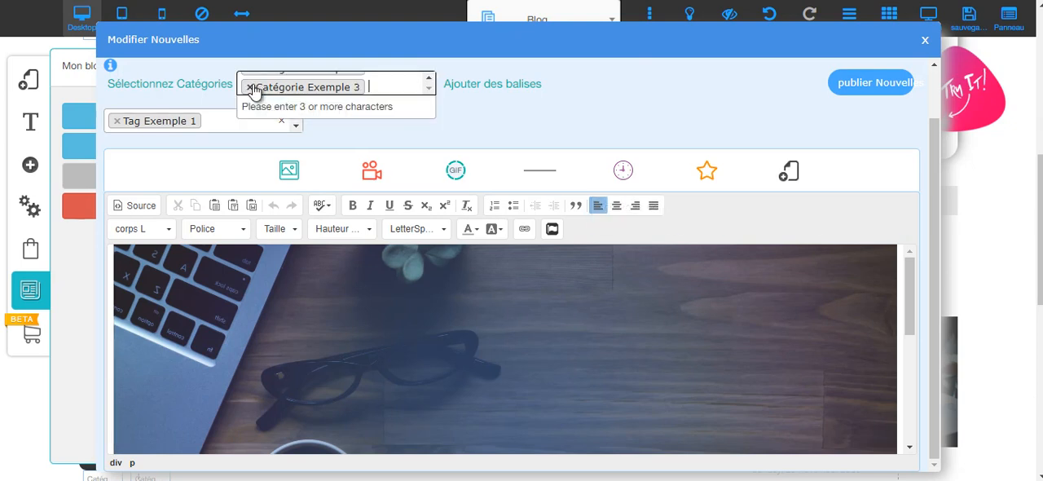
click(249, 87)
click(244, 84)
click(249, 84)
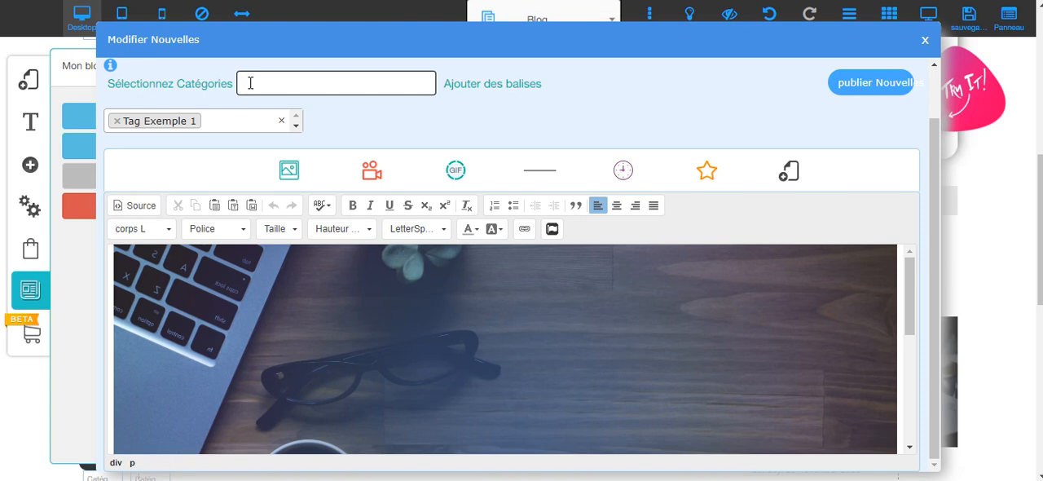
text(catéo)
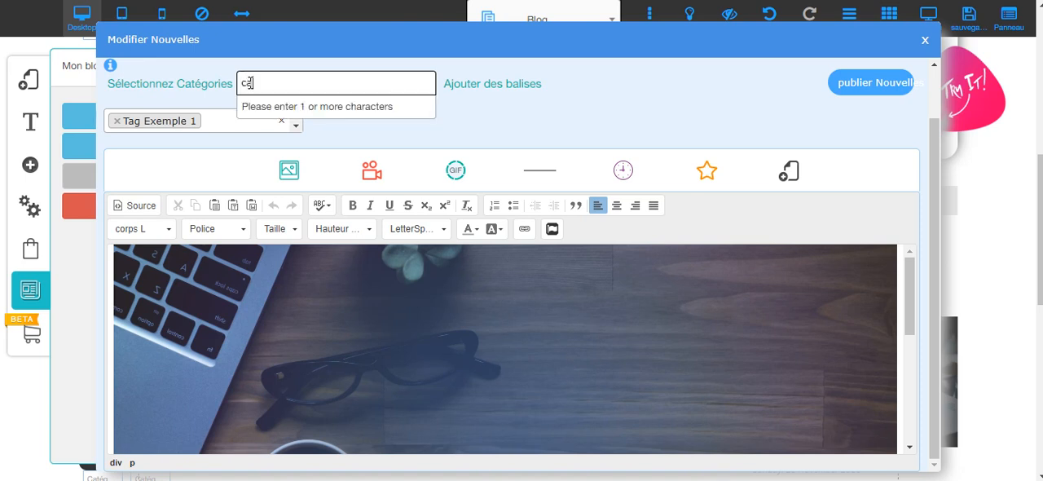
key(BackSpace)
text(f)
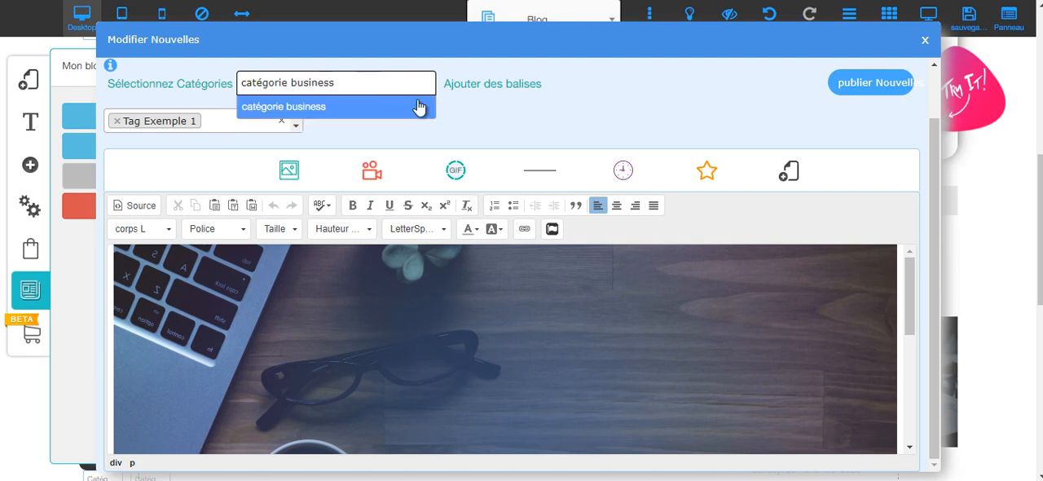
click(511, 125)
Assign the new category "categorie business" to the post.
click(338, 92)
click(339, 92)
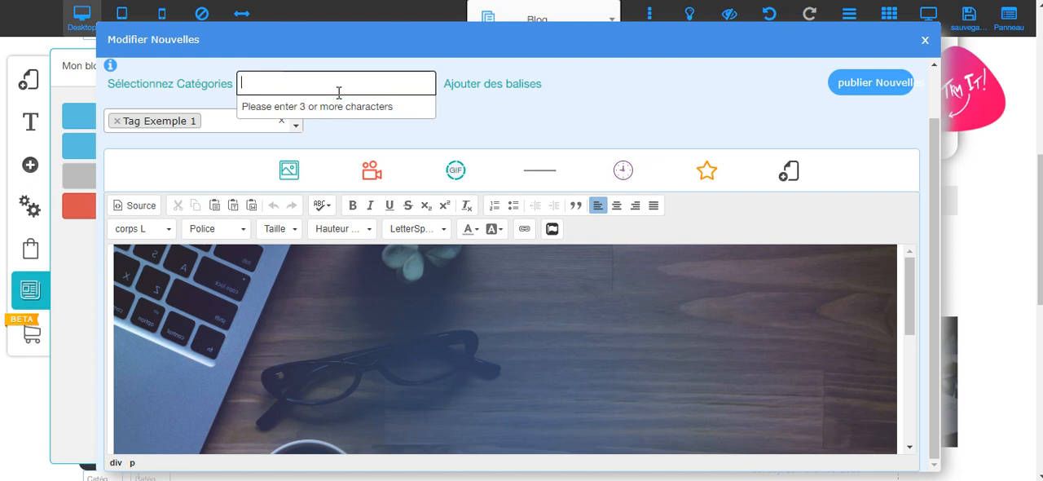
text(categorie business)
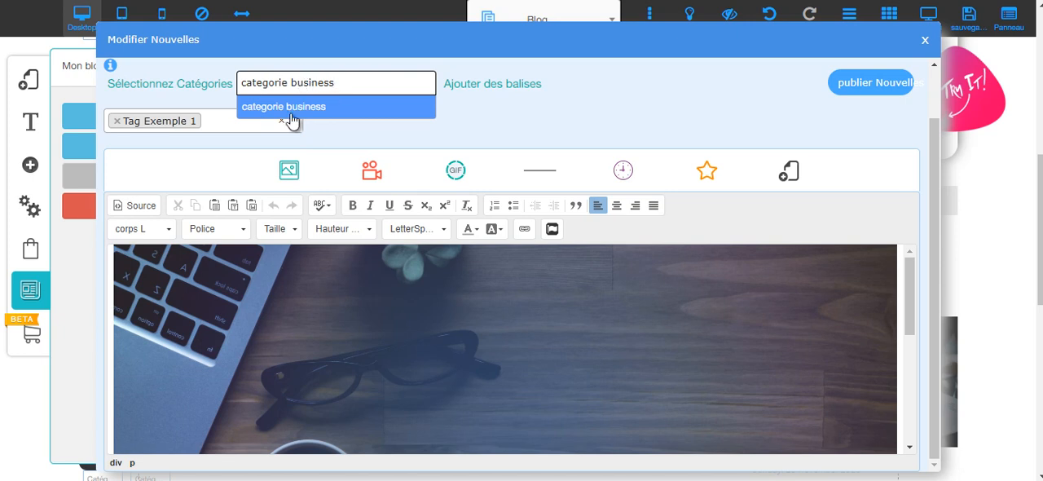
click(289, 112)
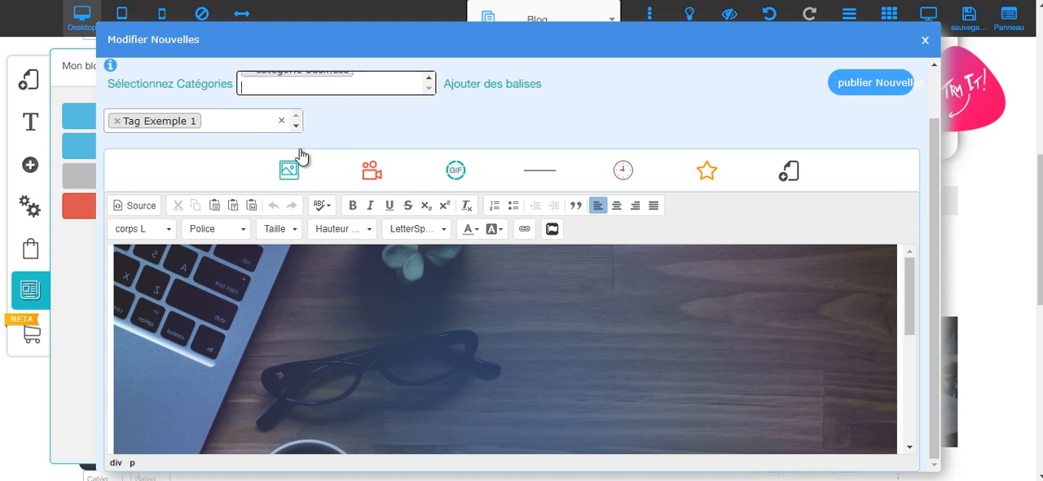
Replace the post's example tags with the new tag "business".
click(112, 122)
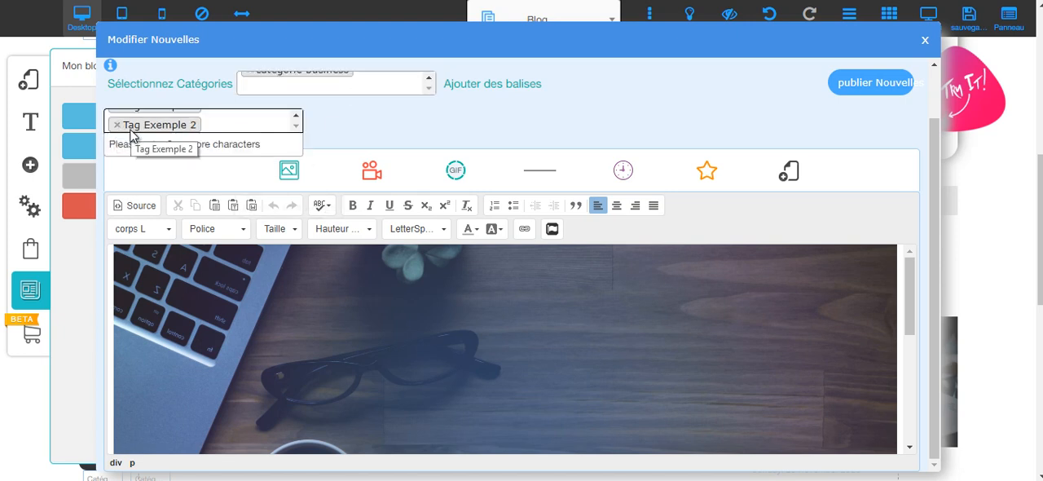
click(117, 125)
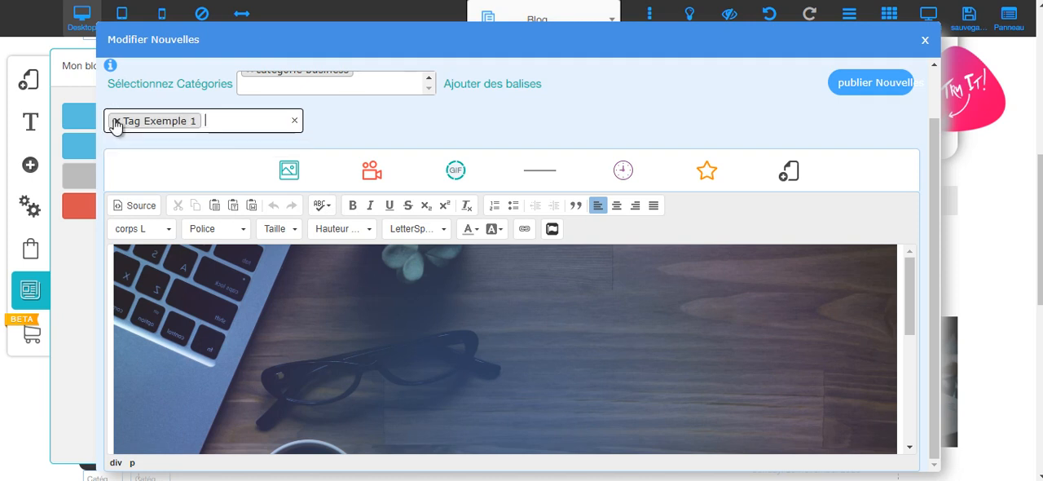
click(114, 122)
click(116, 124)
text(busin)
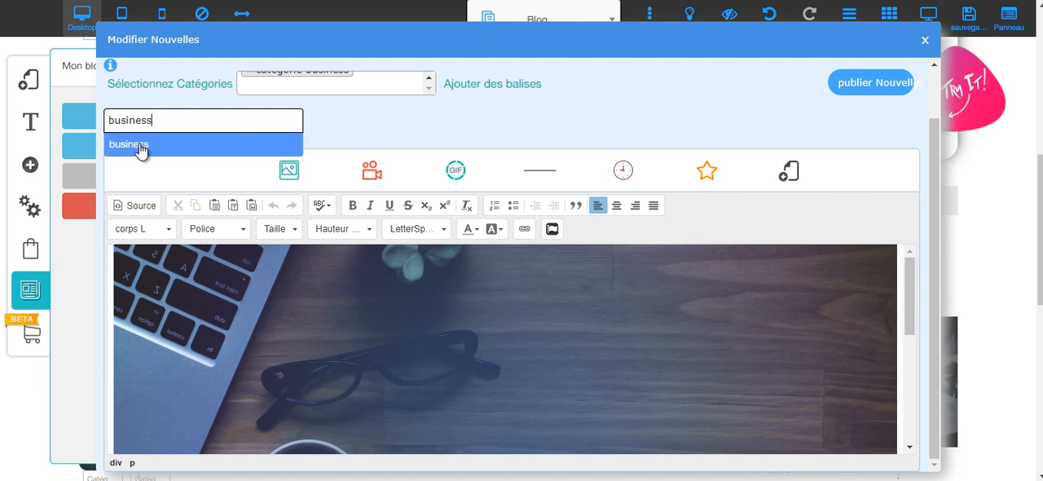
text(ess)
click(140, 148)
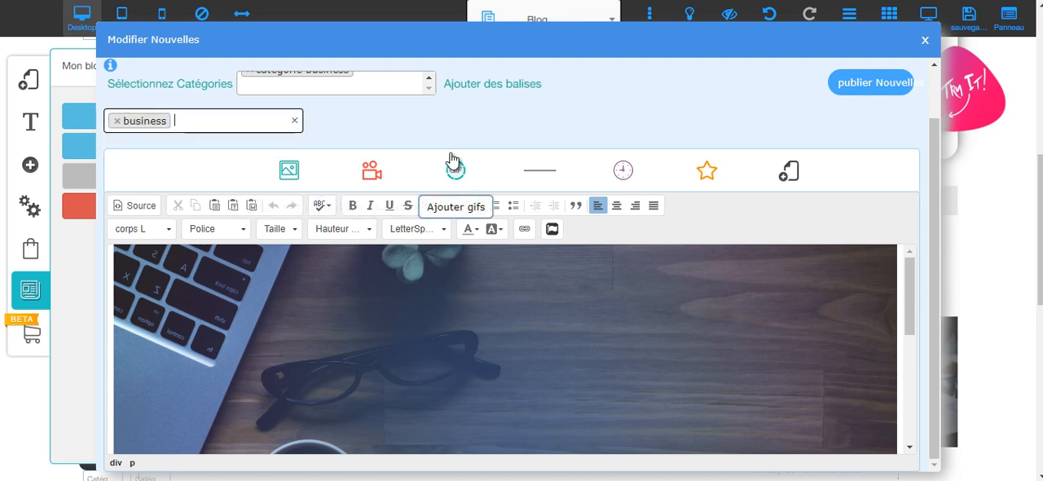
Delete the lorem ipsum text beneath the image in the post's body.
scroll(418, 257, down, 5)
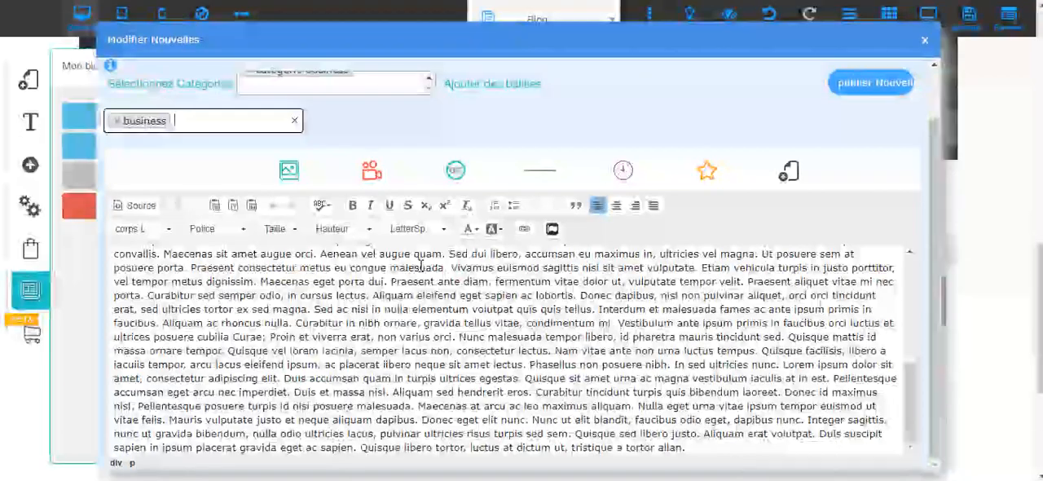
drag(688, 447, 110, 325)
key(BackSpace)
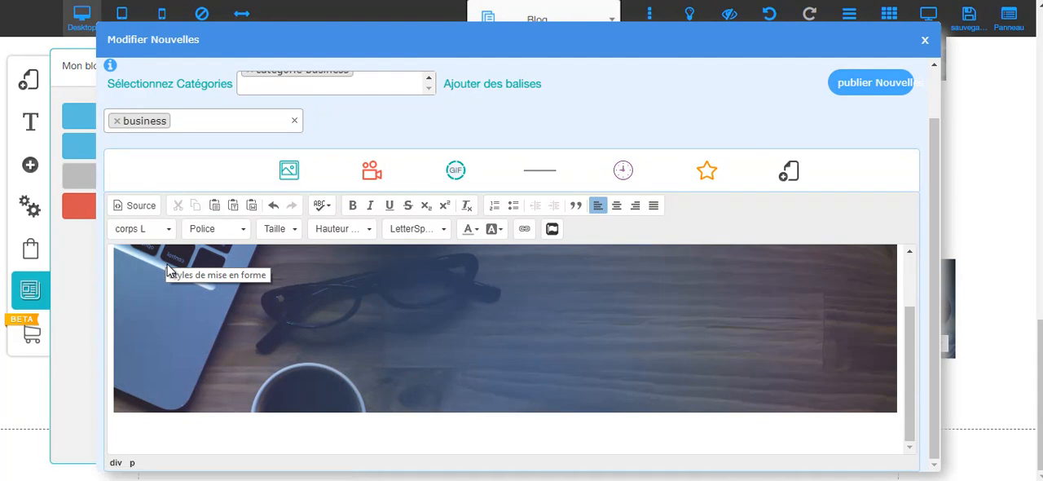
Add the line "titre 1" under the image and format it as an H1 title.
text(titre )
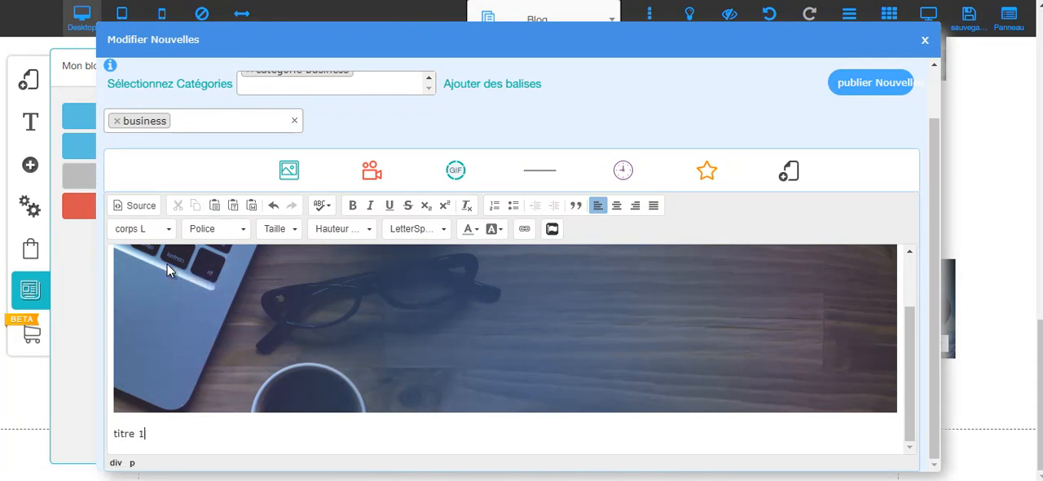
text(1)
key(Return)
triple_click(122, 416)
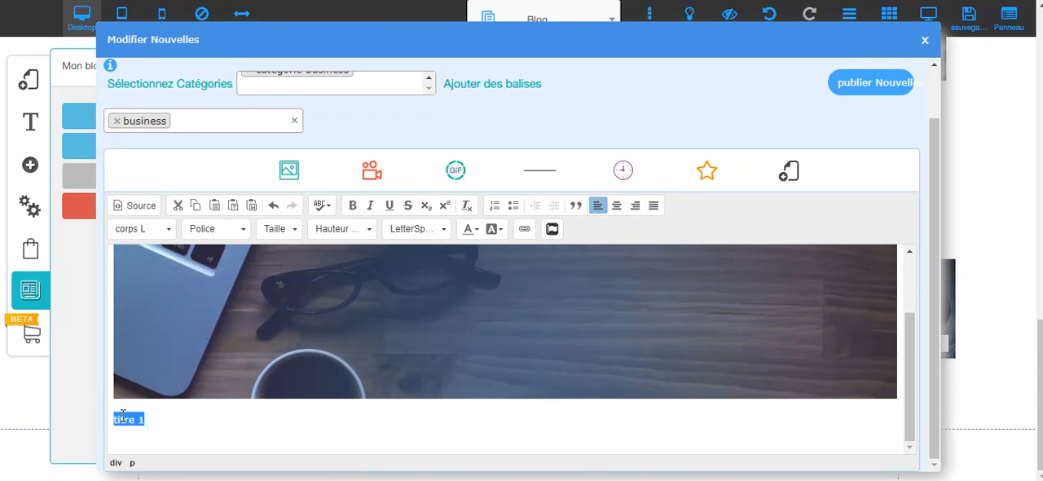
click(129, 228)
scroll(159, 301, up, 3)
click(151, 282)
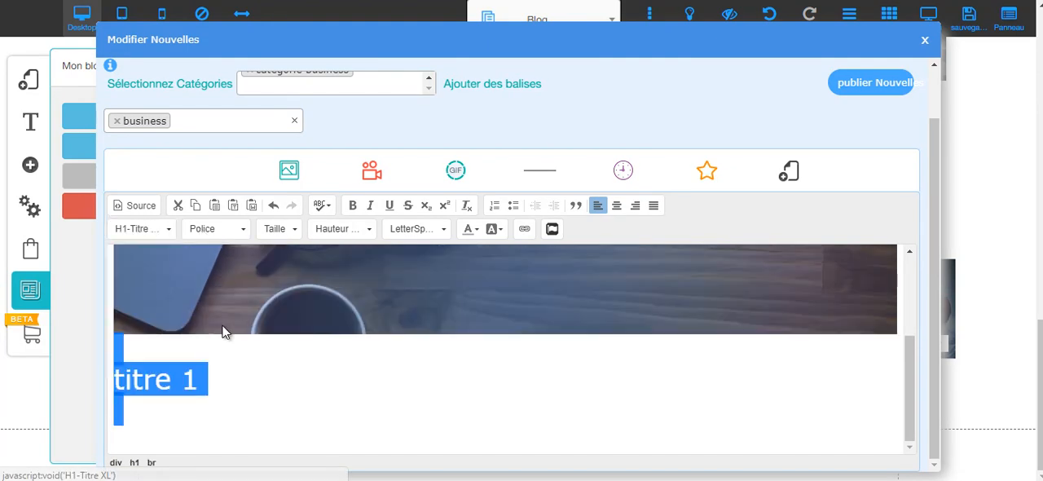
Add the line "titre 2" below "titre 1" and format it as H2-Titre L.
click(183, 407)
text(titre 2)
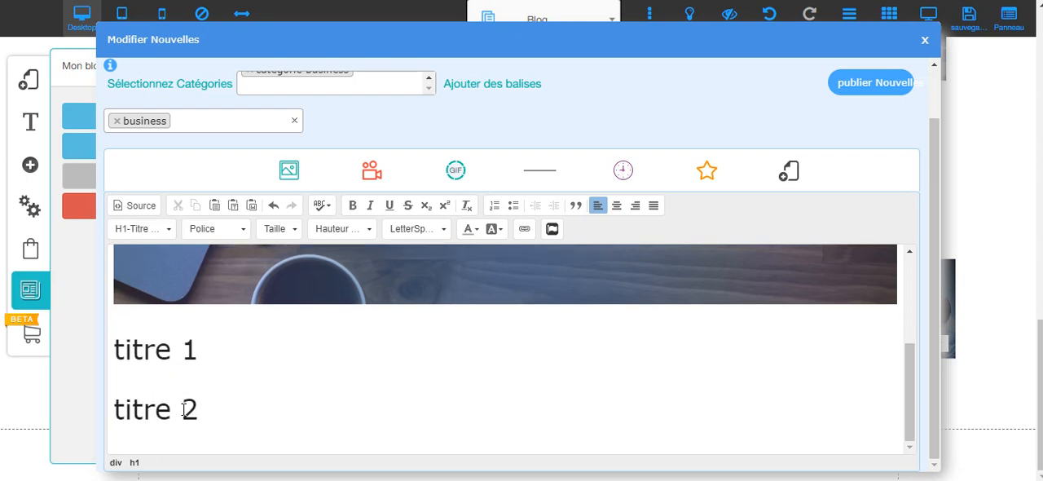
triple_click(185, 409)
click(124, 235)
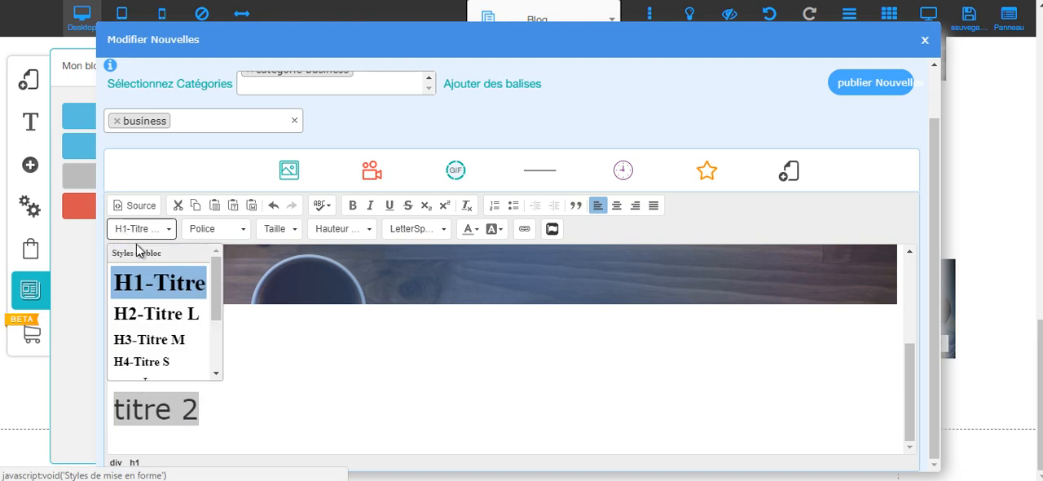
click(156, 309)
click(212, 412)
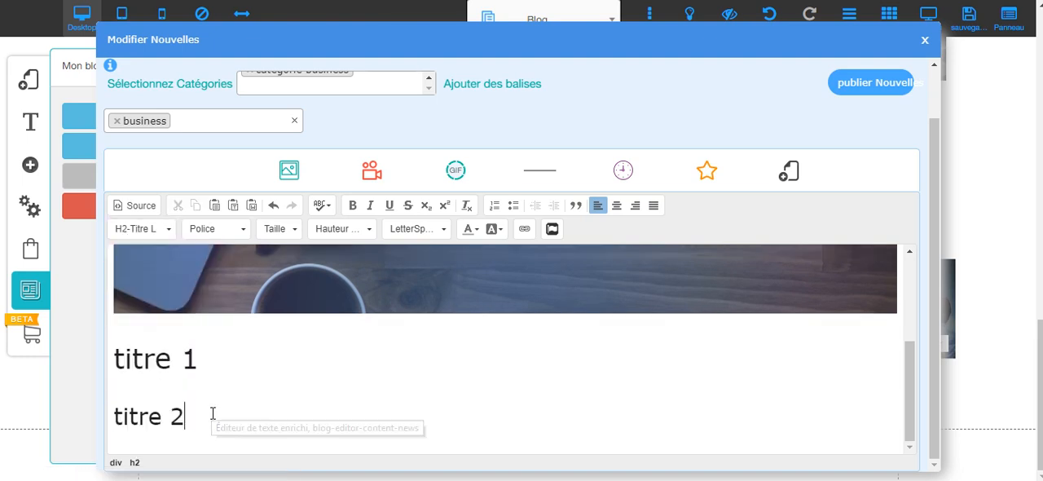
Add a new line below "titre 2" reading "article sur le business internet." followed by filler text "fjdgkljdlkjdlkjggjldgkjl".
key(Return)
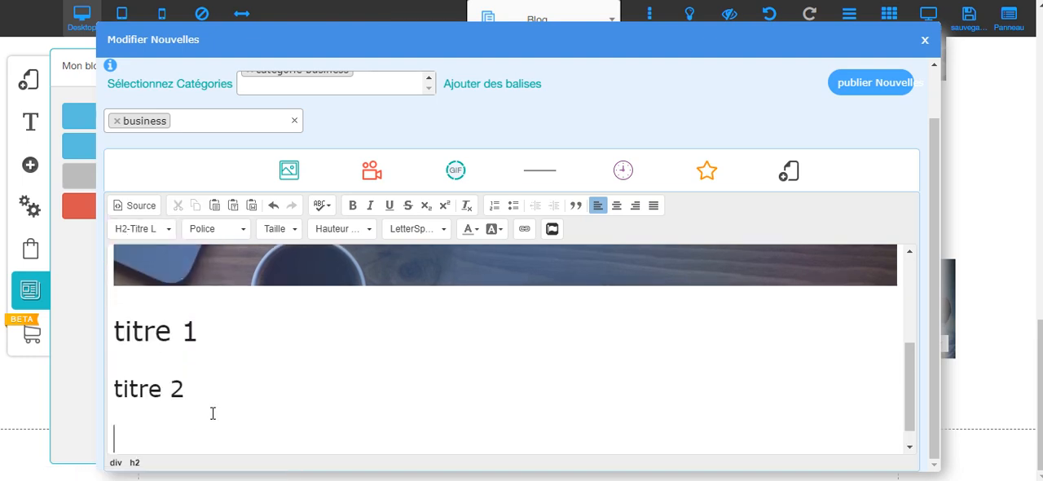
text(artiucl)
text( sur le busine)
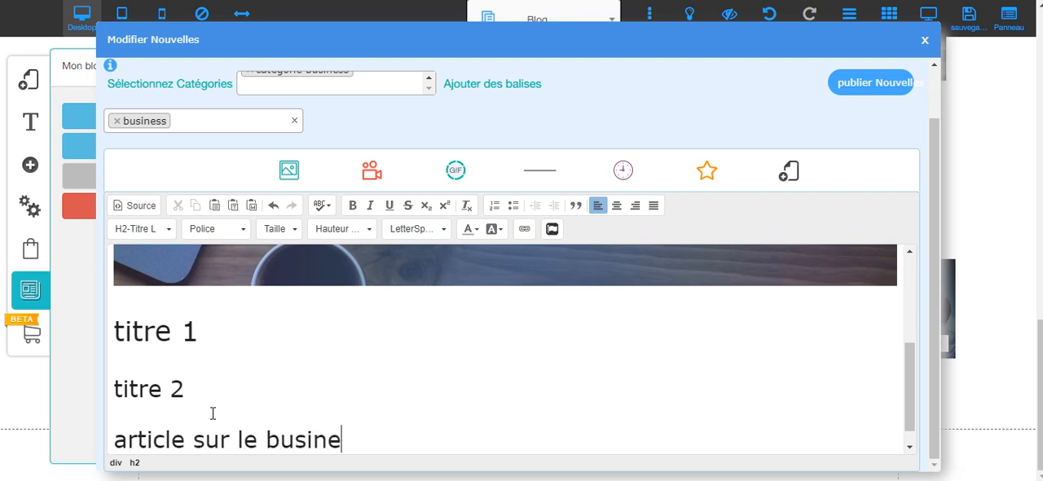
text(ss internet)
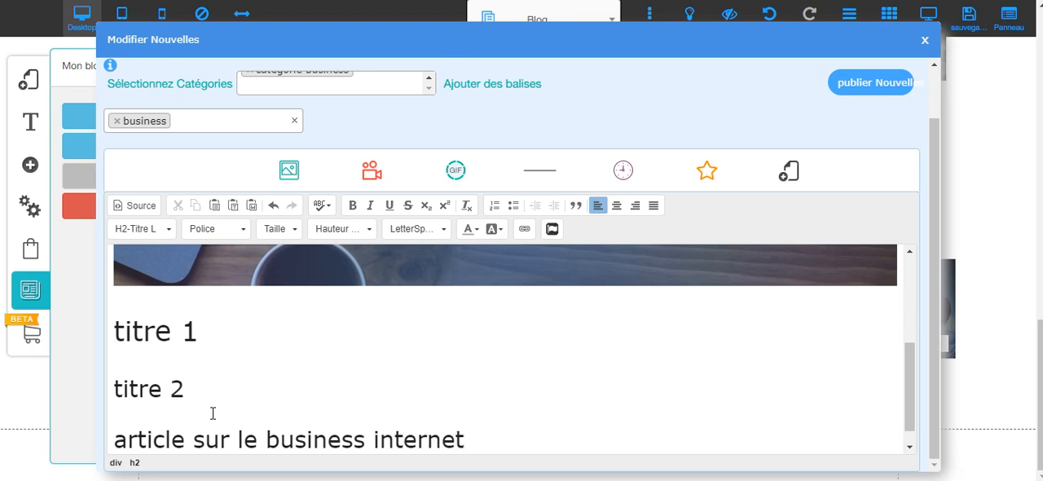
text(. fjdgkljdlkjdlkjggjldgkjl)
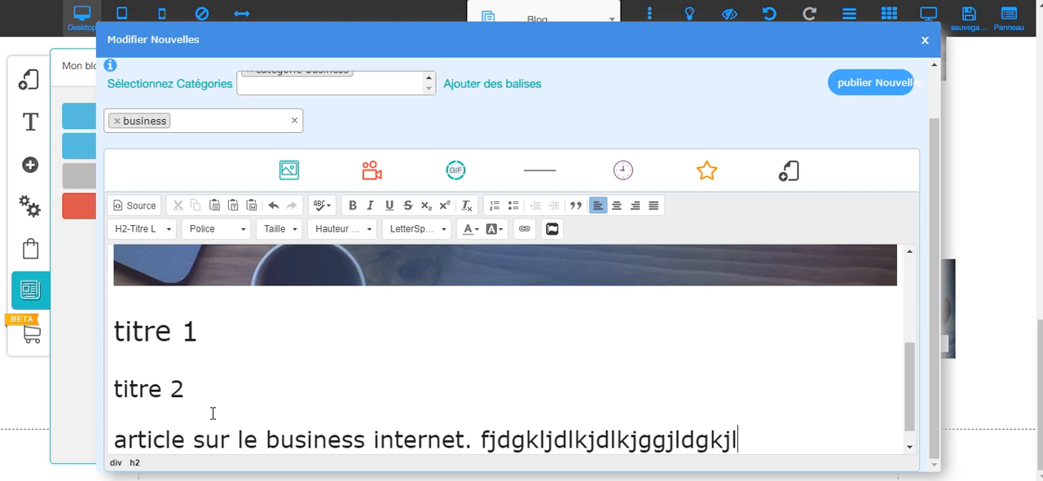
Format the "article sur le business internet" line as body text in the corps L style.
triple_click(218, 449)
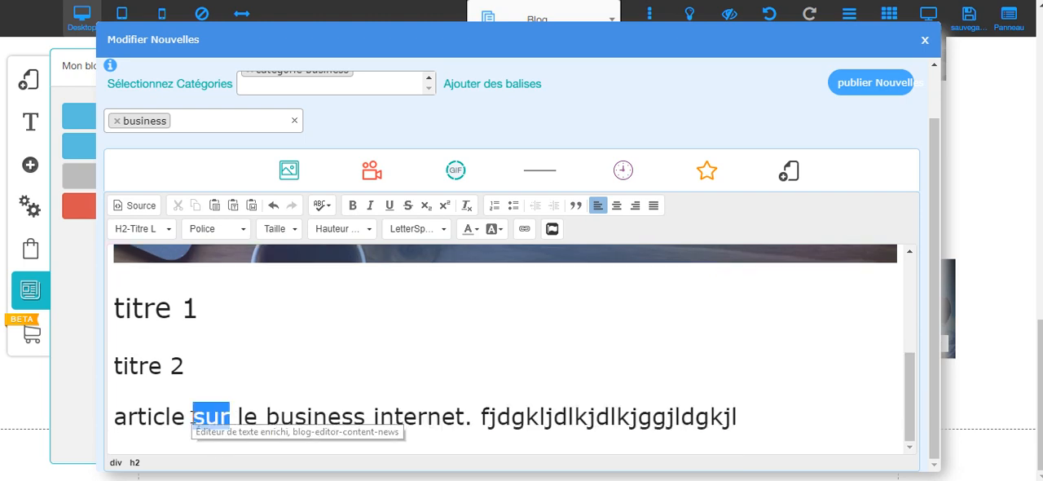
triple_click(193, 416)
click(132, 229)
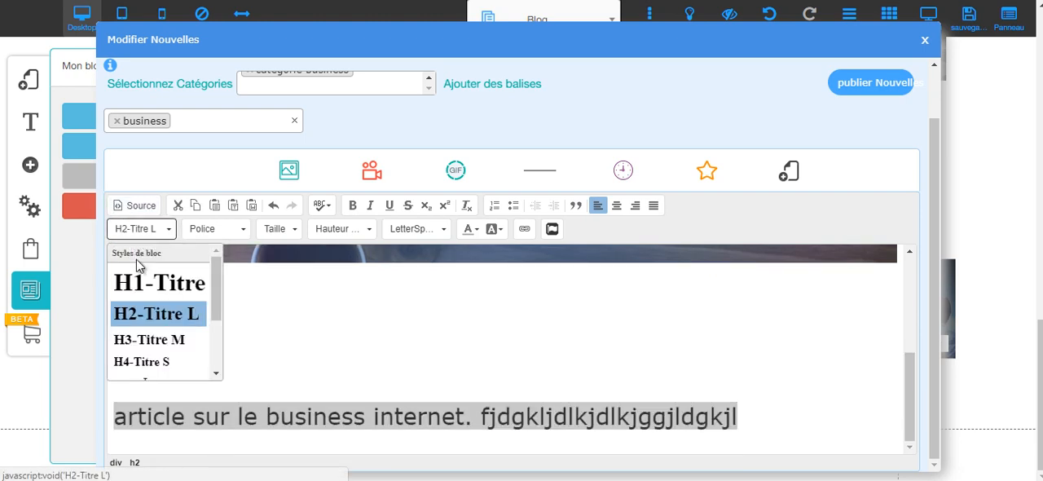
scroll(160, 326, down, 3)
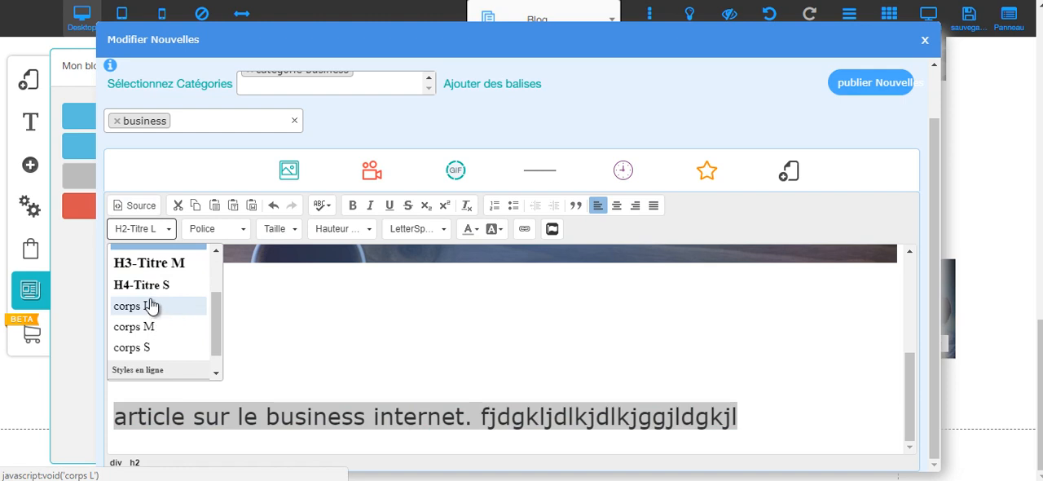
click(149, 303)
click(341, 365)
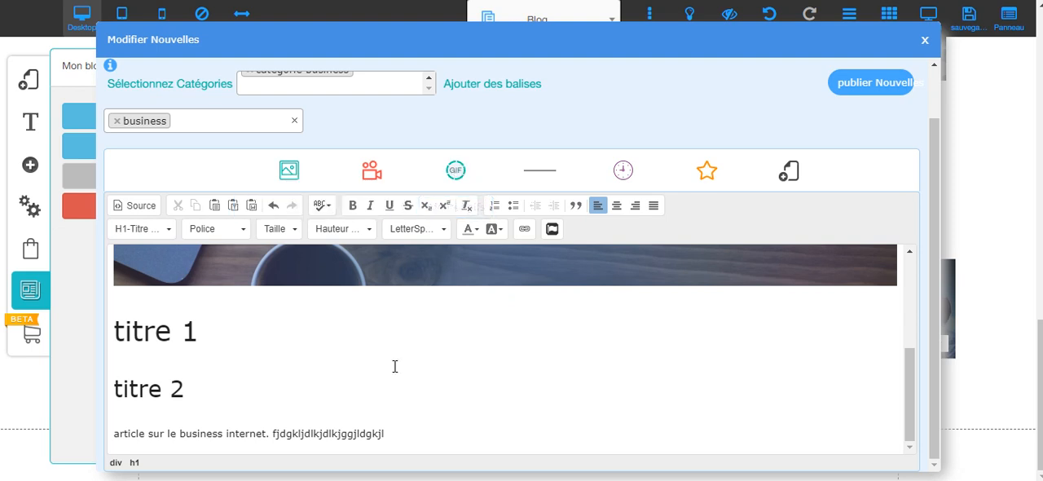
Insert a horizontal line below the article sentence and add the filler text "jdgkdljgdlkdgjdglkjdlgk" beneath it.
click(390, 432)
key(Return)
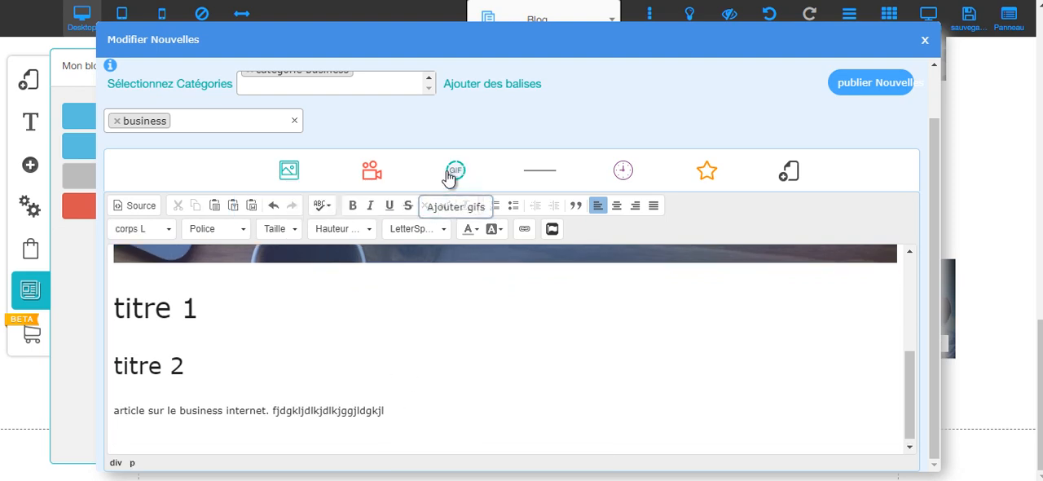
scroll(449, 177, up, 1)
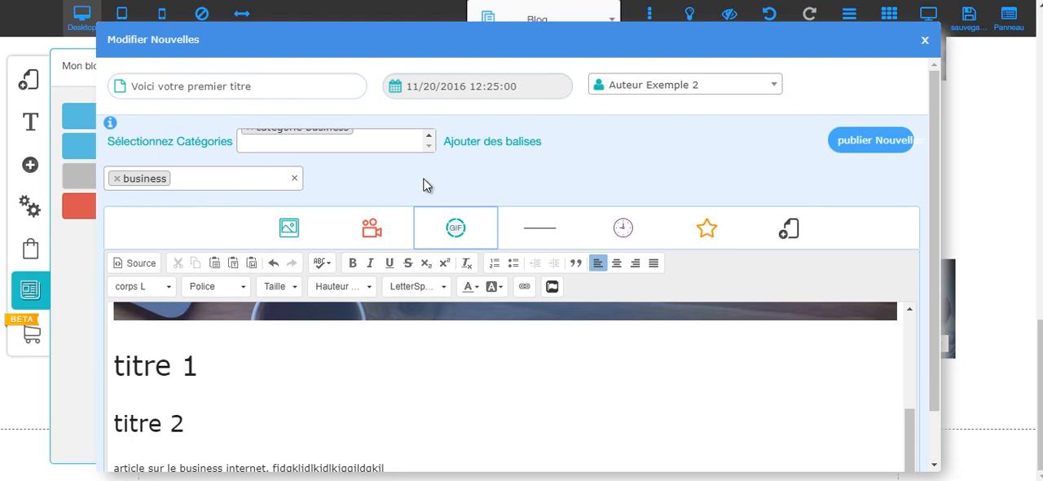
scroll(446, 178, down, 1)
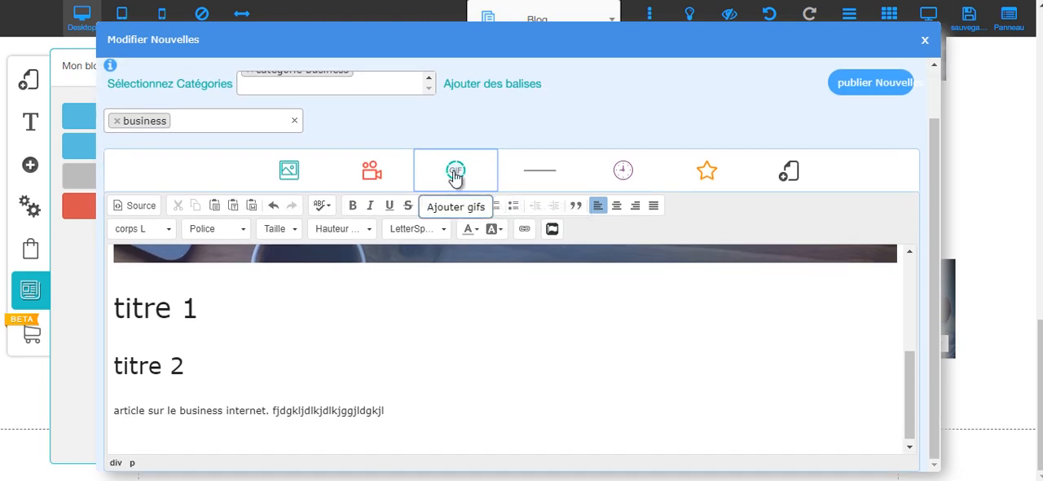
scroll(464, 177, up, 1)
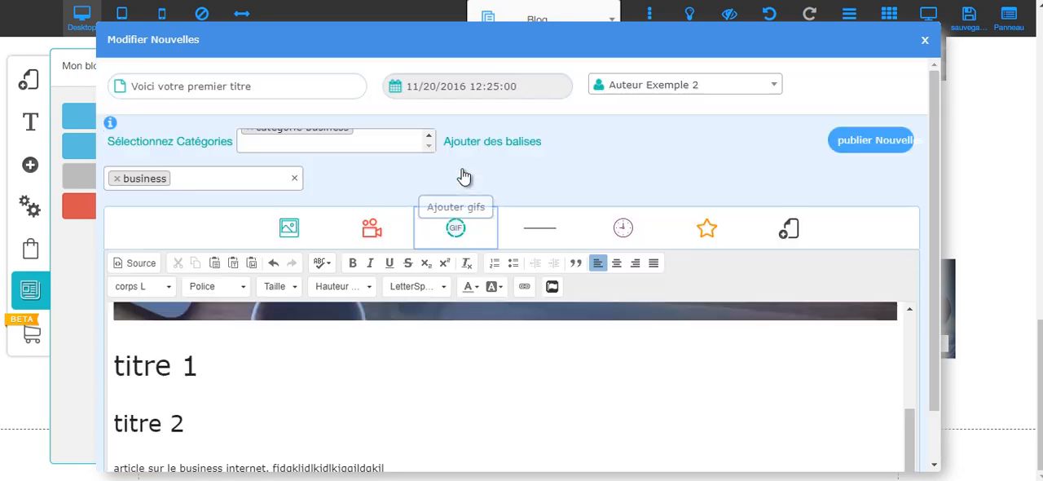
scroll(484, 175, down, 1)
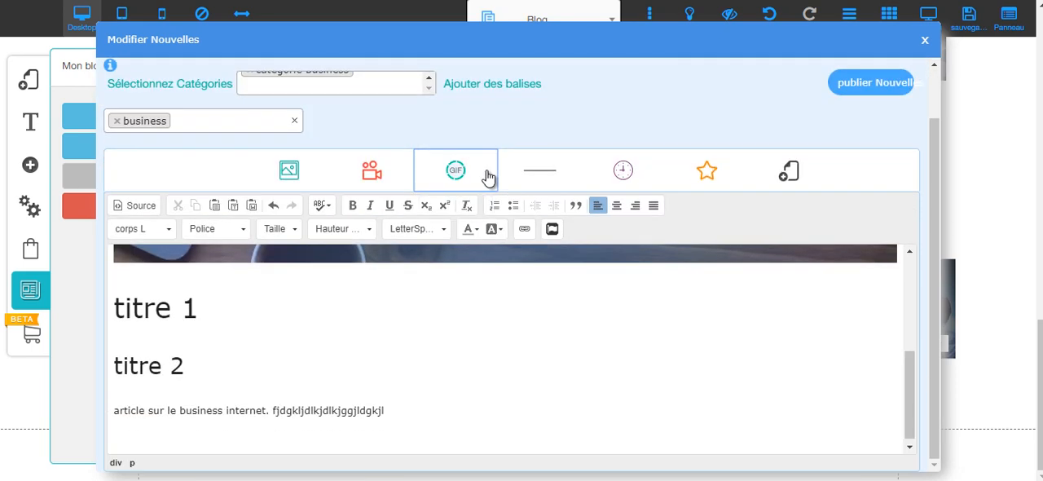
scroll(545, 178, up, 1)
click(538, 228)
scroll(772, 388, down, 1)
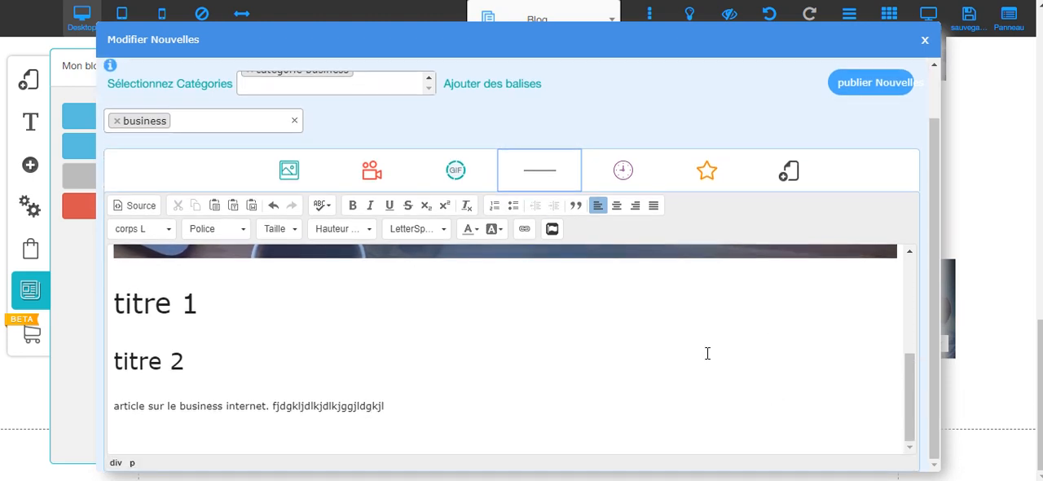
click(421, 397)
click(426, 406)
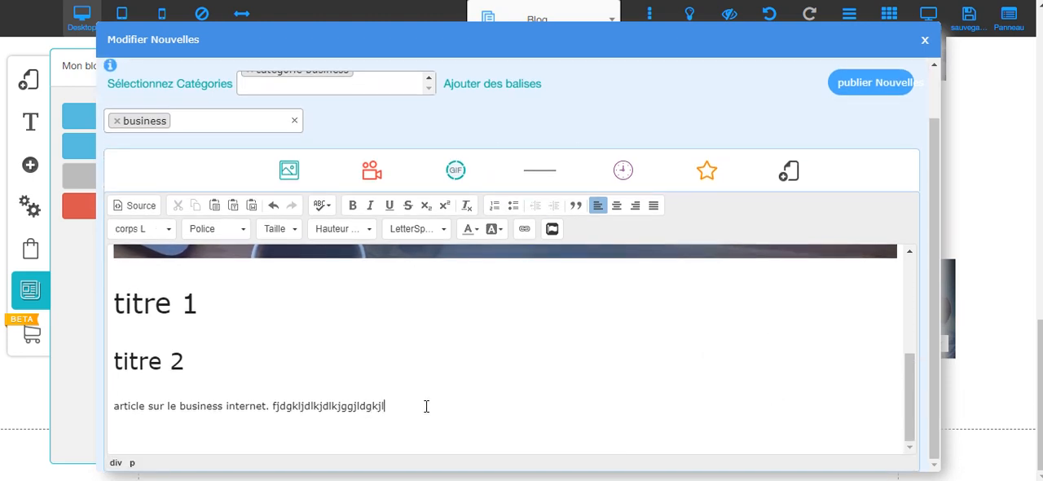
scroll(533, 171, up, 1)
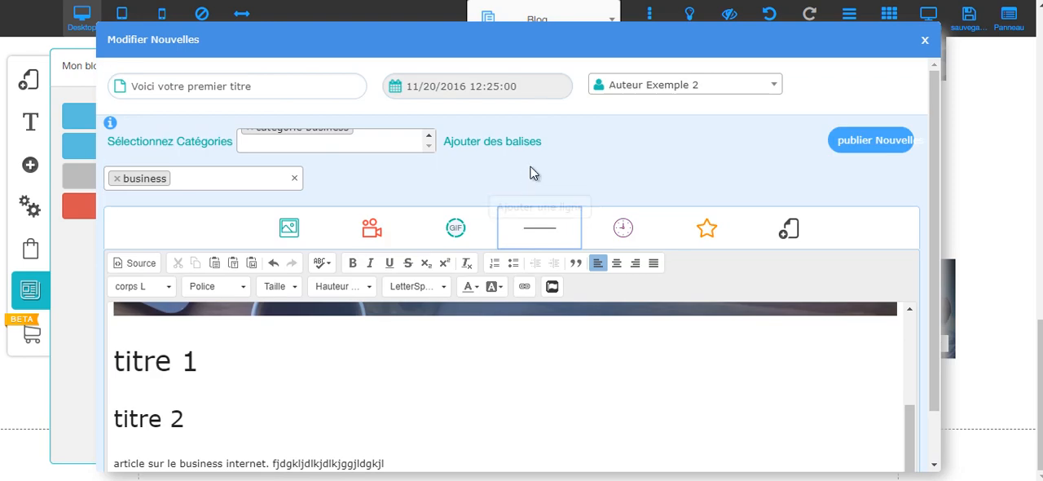
click(544, 229)
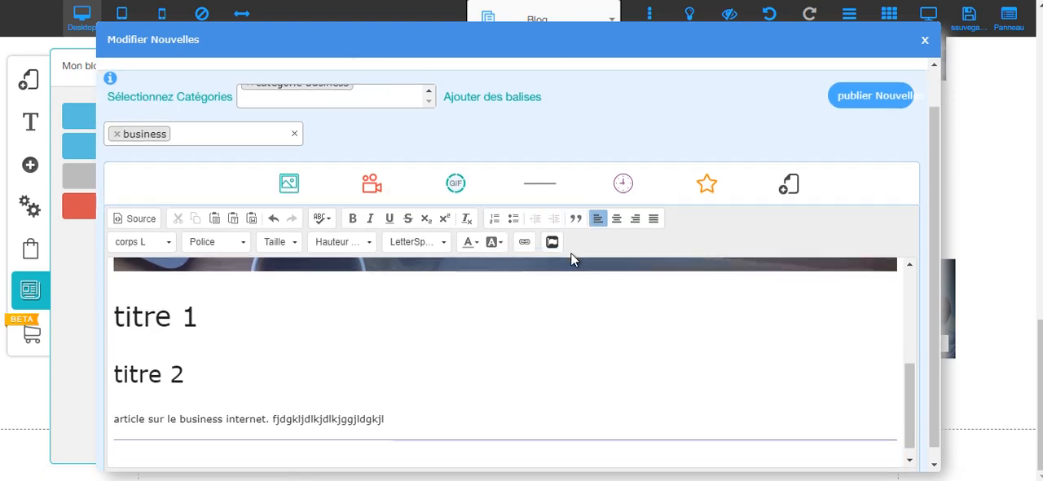
text(jdgkdljgdlkdgjdglkjdglk)
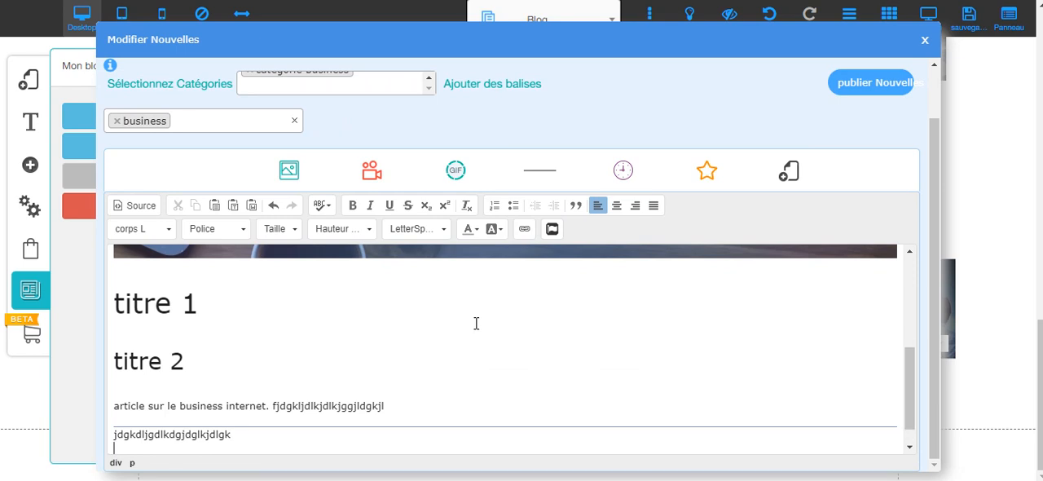
key(Return)
Insert the wide "Techniques pour parrainer" book image from the personal files below the filler text and publish the post.
scroll(287, 169, up, 2)
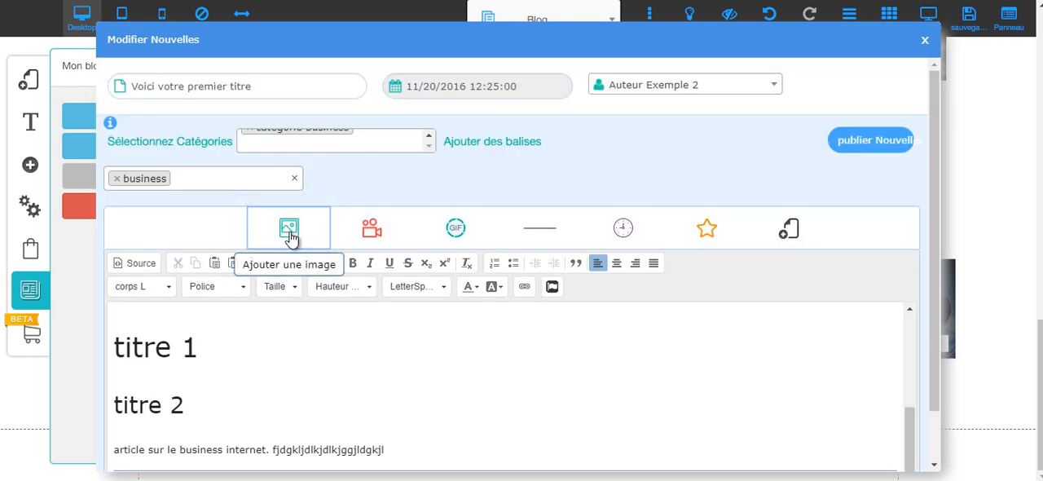
scroll(330, 314, down, 1)
scroll(380, 338, down, 2)
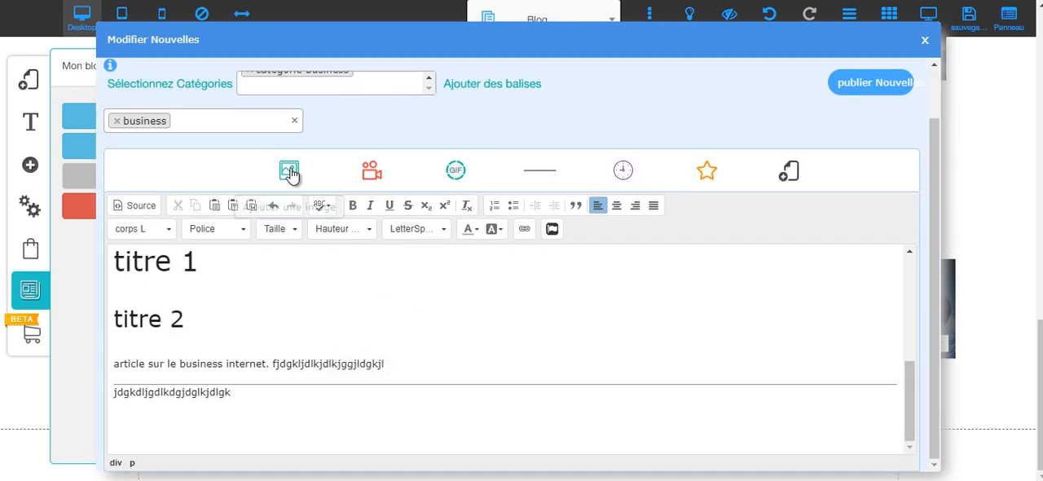
scroll(290, 172, up, 2)
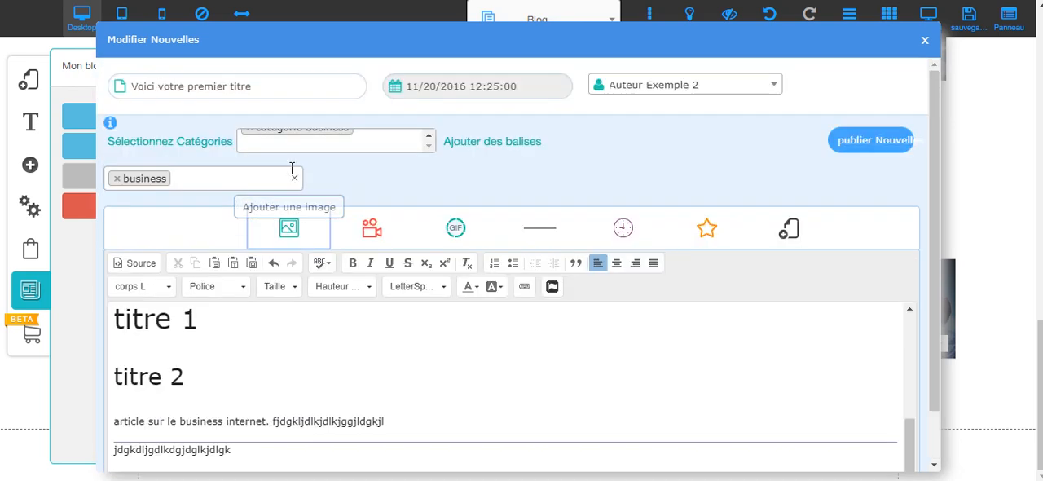
click(293, 229)
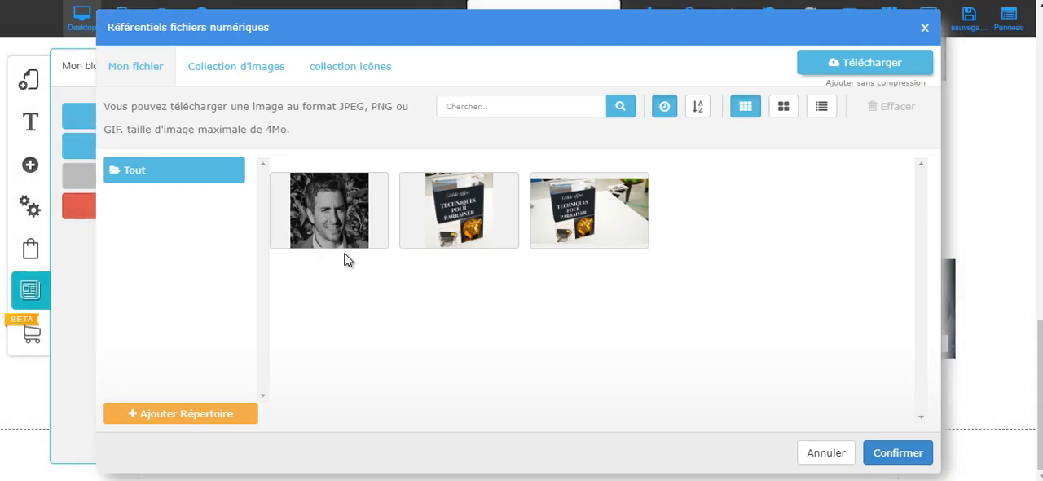
mouse_move(507, 249)
click(592, 190)
scroll(592, 317, down, 3)
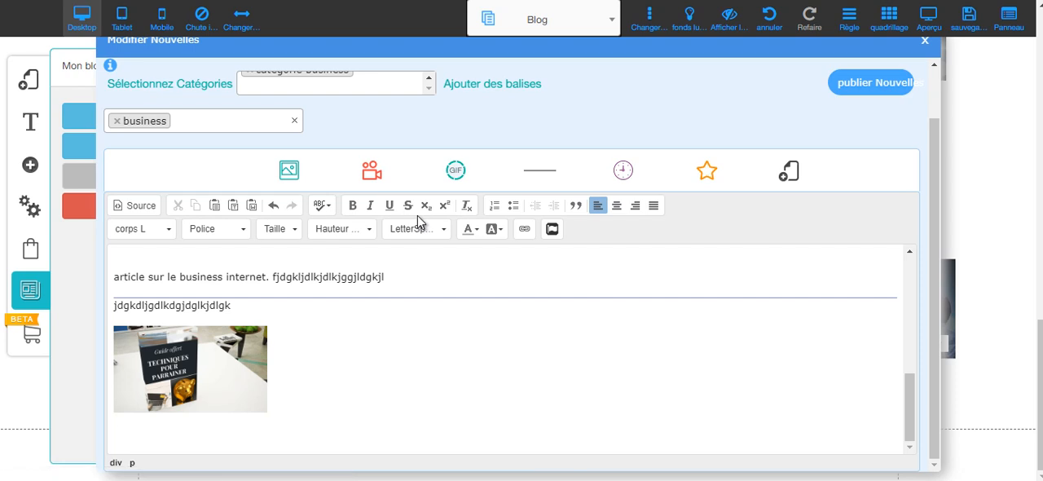
click(857, 88)
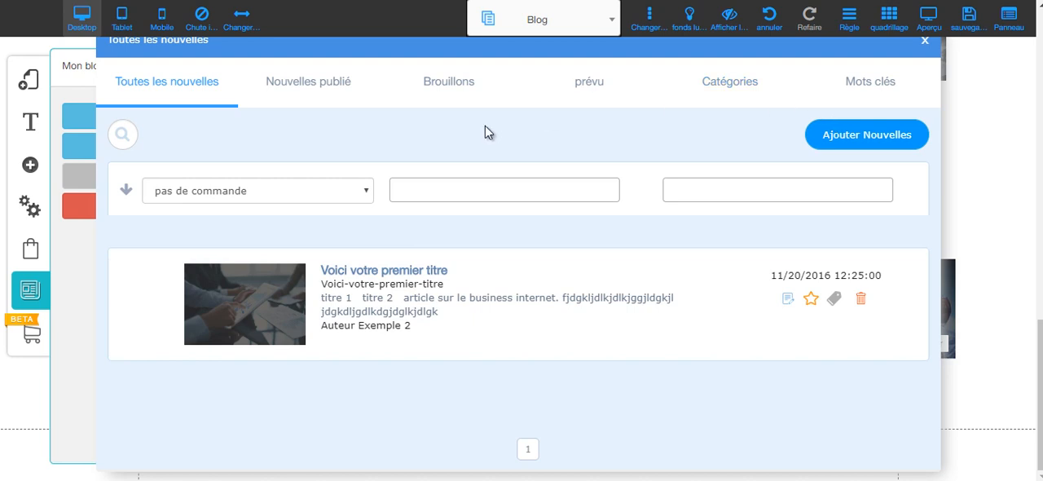
Review the blog categories and delete the keywords "Tag Exemple 1" and "Tag Exemple 2".
click(711, 85)
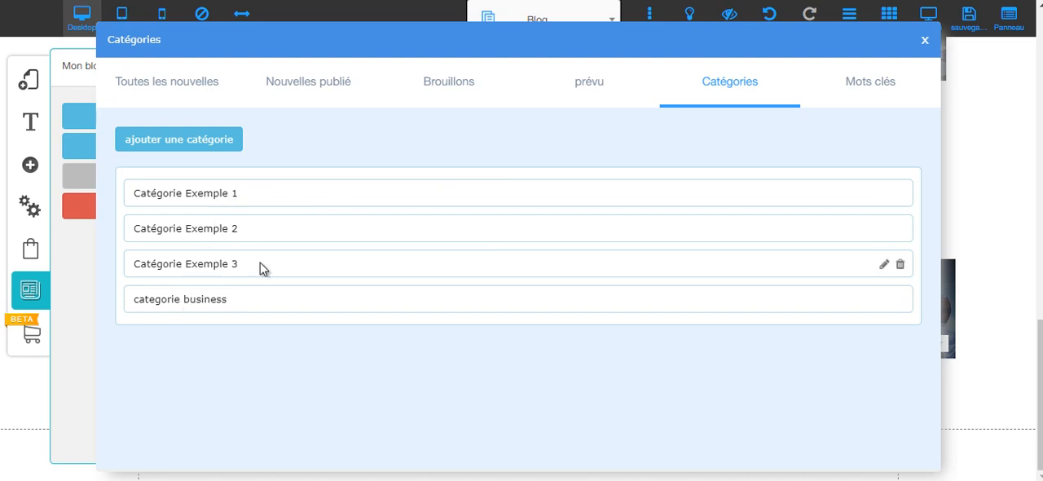
click(870, 84)
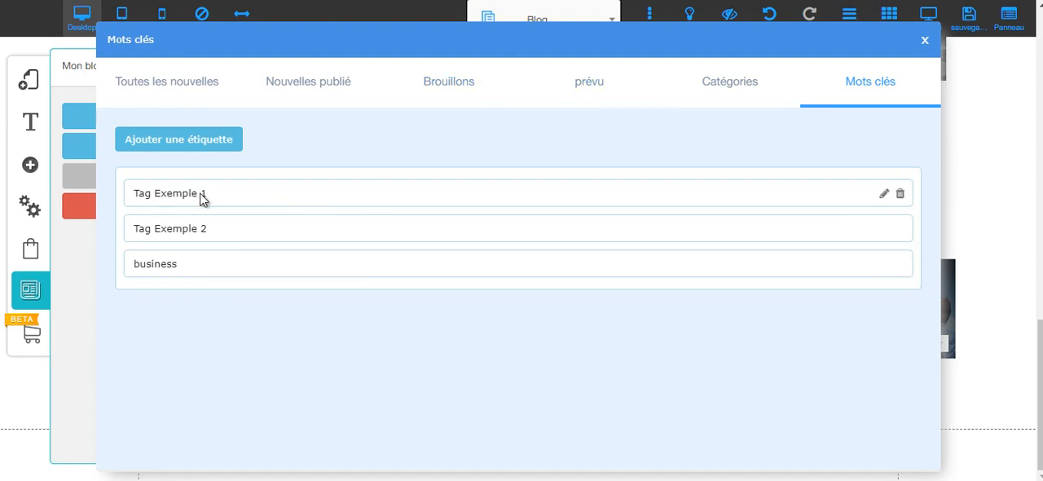
click(900, 195)
click(588, 292)
click(899, 197)
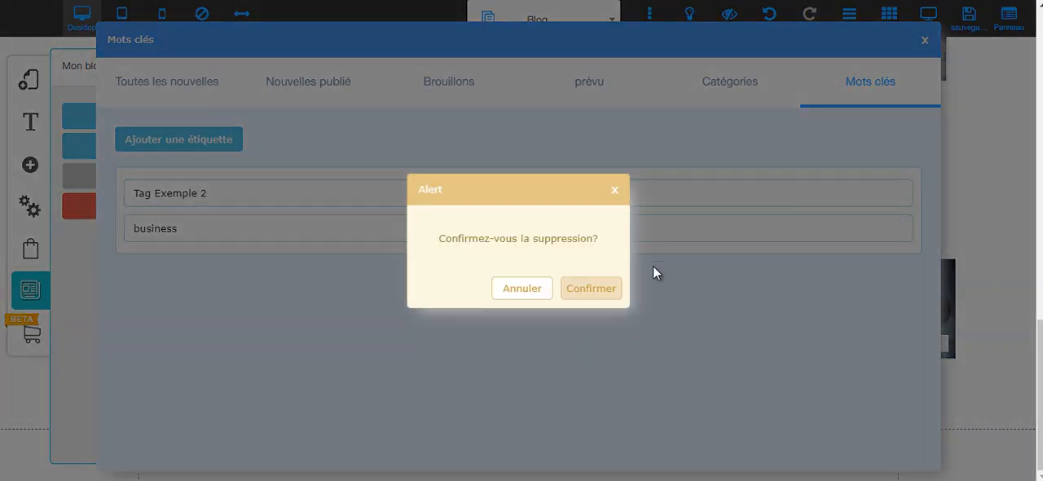
click(602, 291)
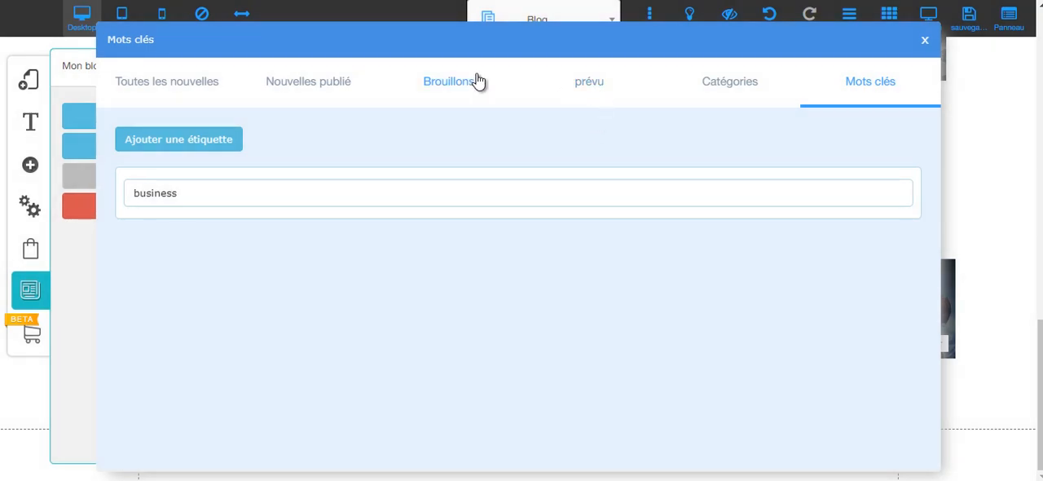
Return to the list of all posts, close the blog manager and review the posts on the Blog page.
click(207, 88)
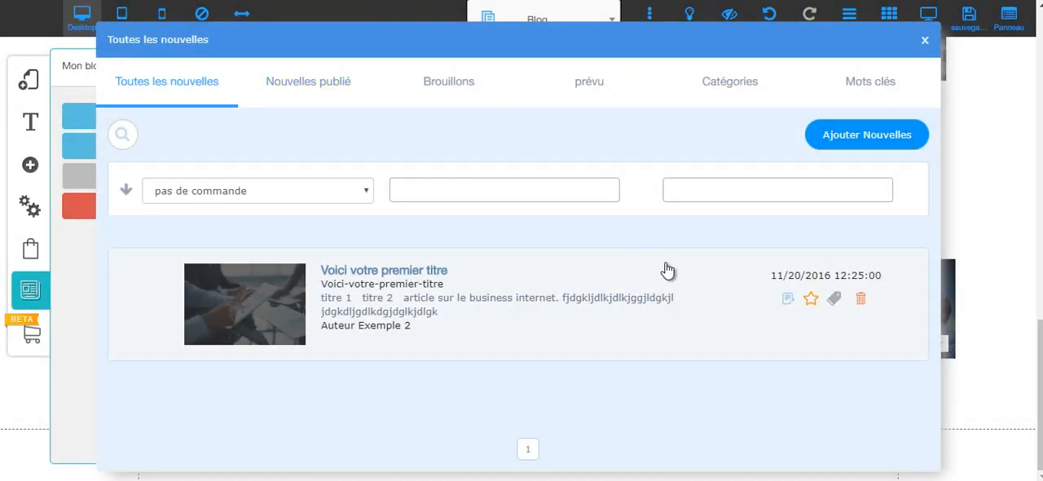
click(924, 40)
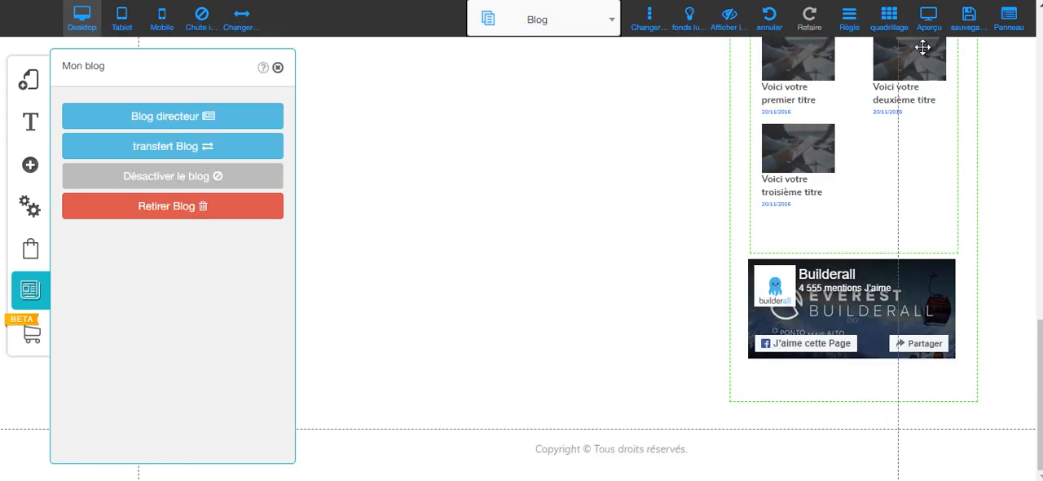
scroll(509, 172, up, 4)
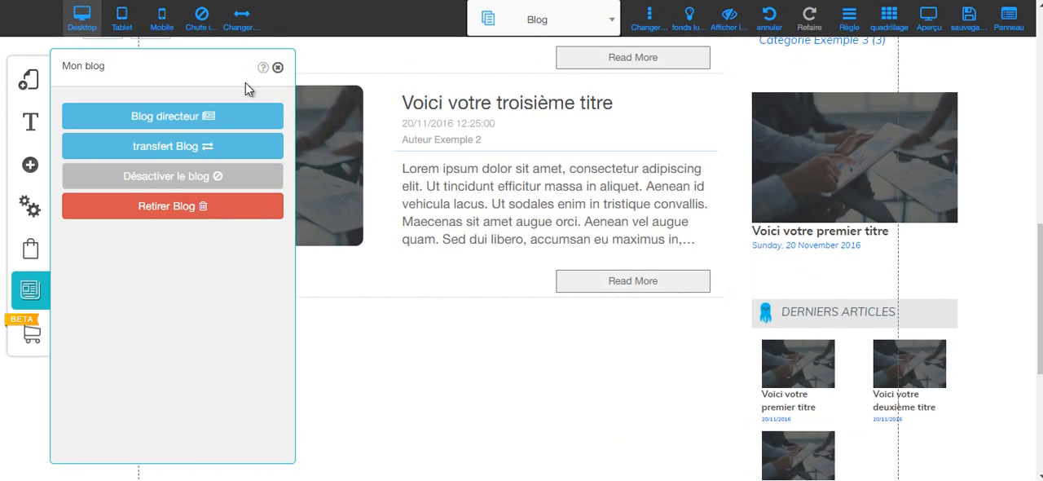
click(278, 68)
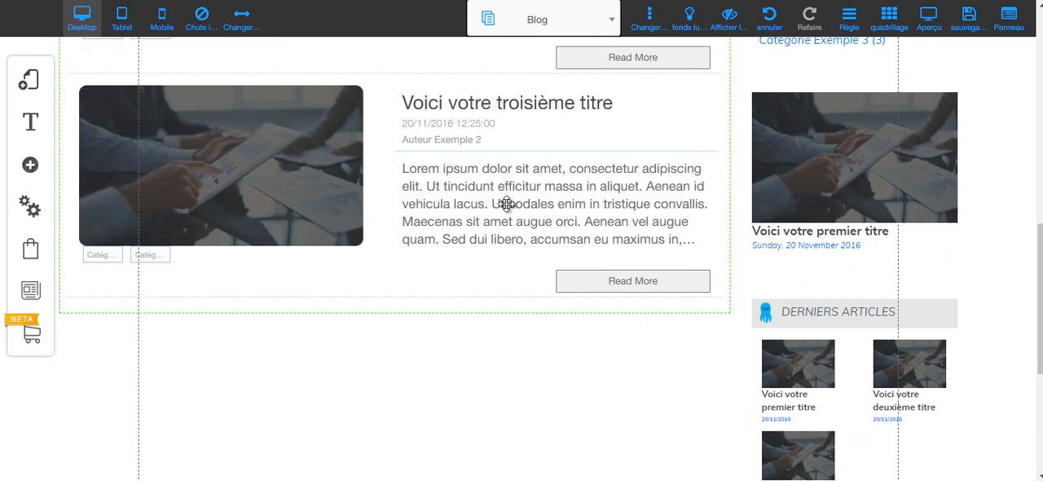
scroll(524, 195, up, 7)
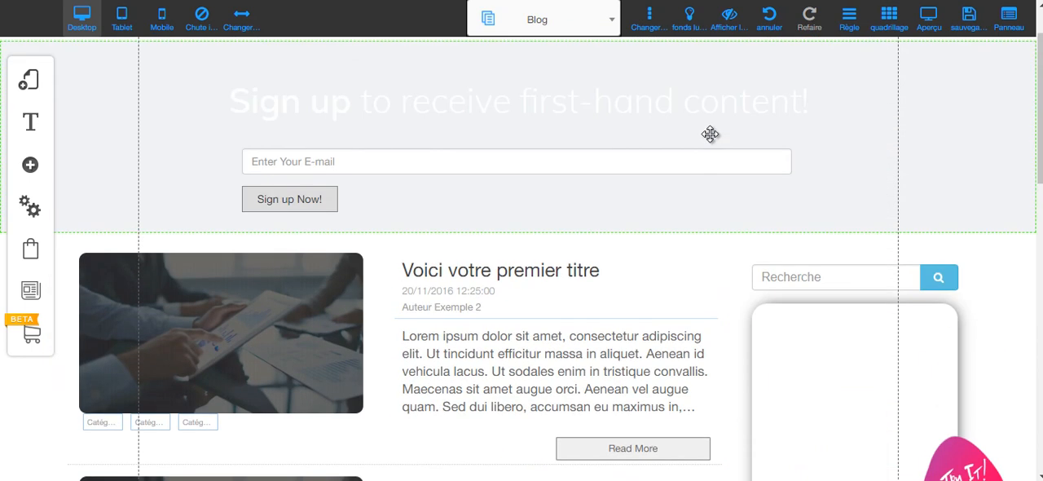
scroll(710, 134, down, 3)
Reopen the blog manager to view the list of all posts.
click(30, 290)
click(130, 122)
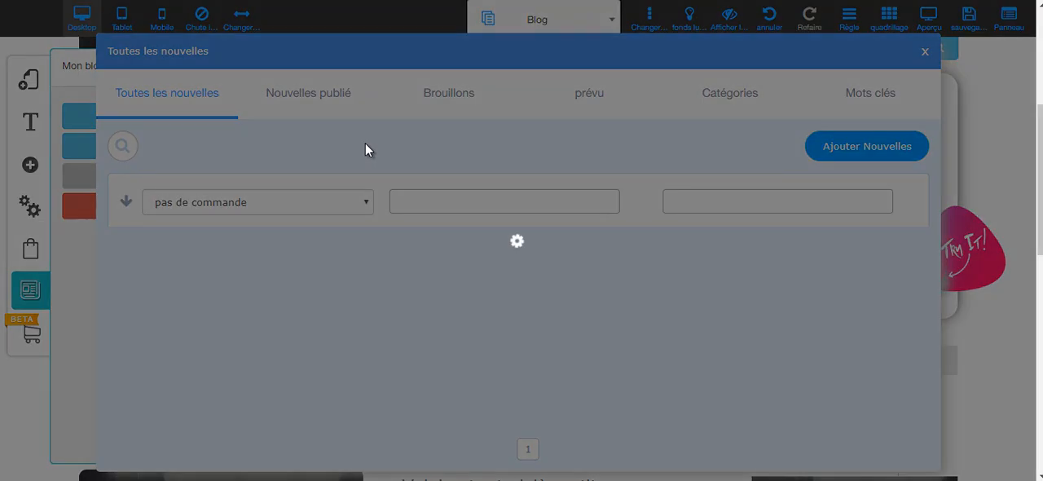
scroll(764, 214, down, 2)
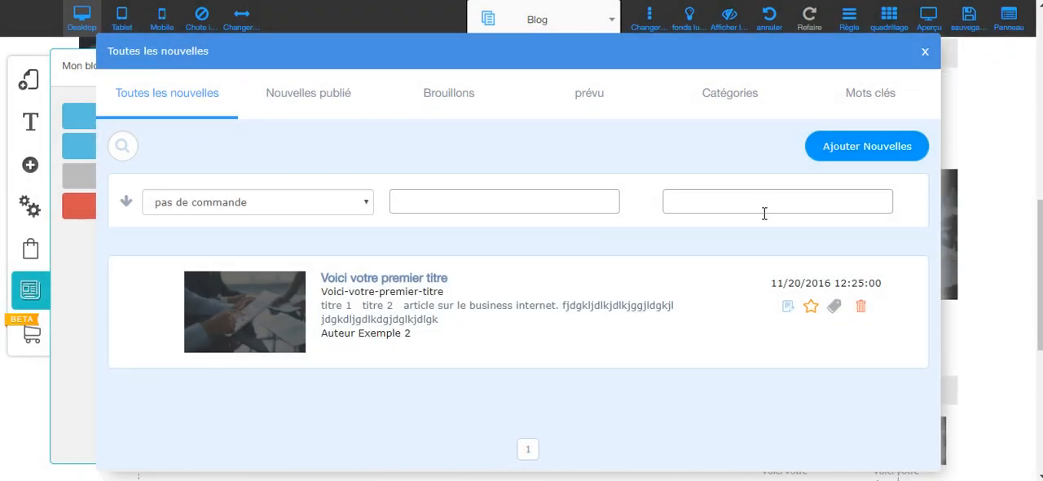
Close the blog manager, save the site changes and dismiss the save confirmation.
click(926, 51)
click(969, 18)
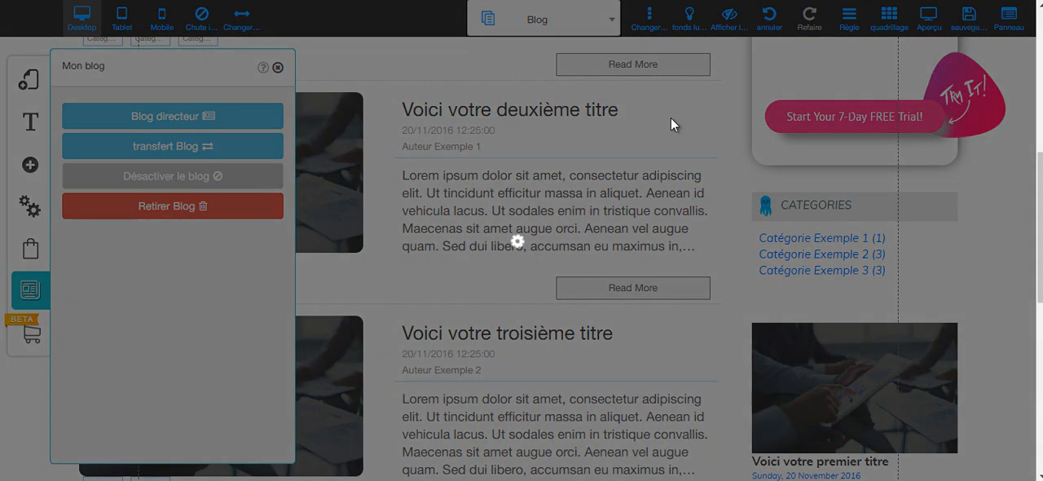
click(669, 396)
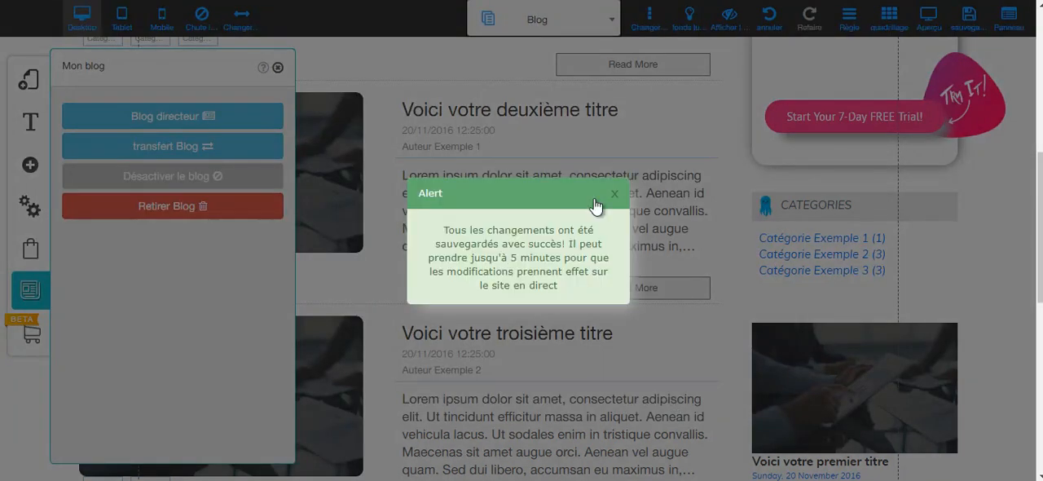
click(613, 197)
Review the posts on the Blog page, and reopen the blog manager to check the published, draft and scheduled posts.
scroll(483, 219, up, 5)
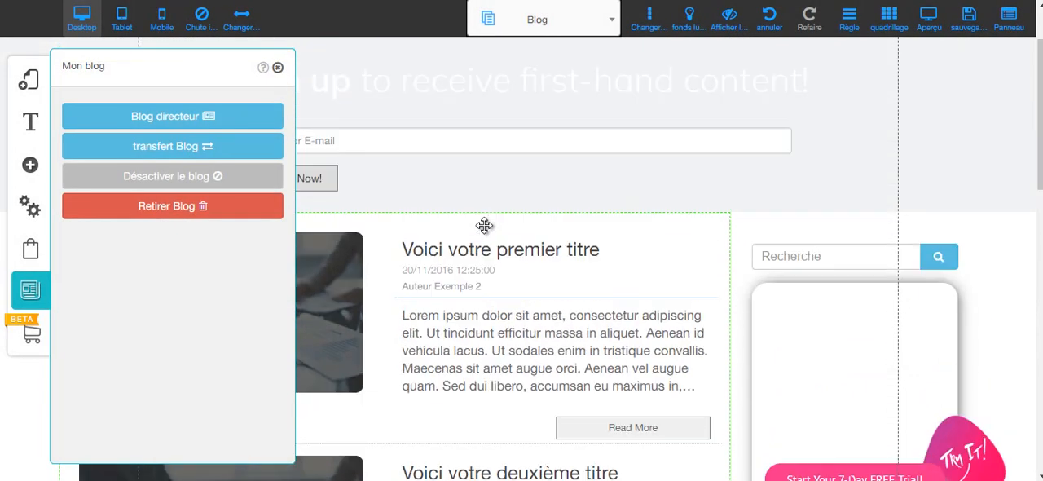
scroll(484, 224, down, 4)
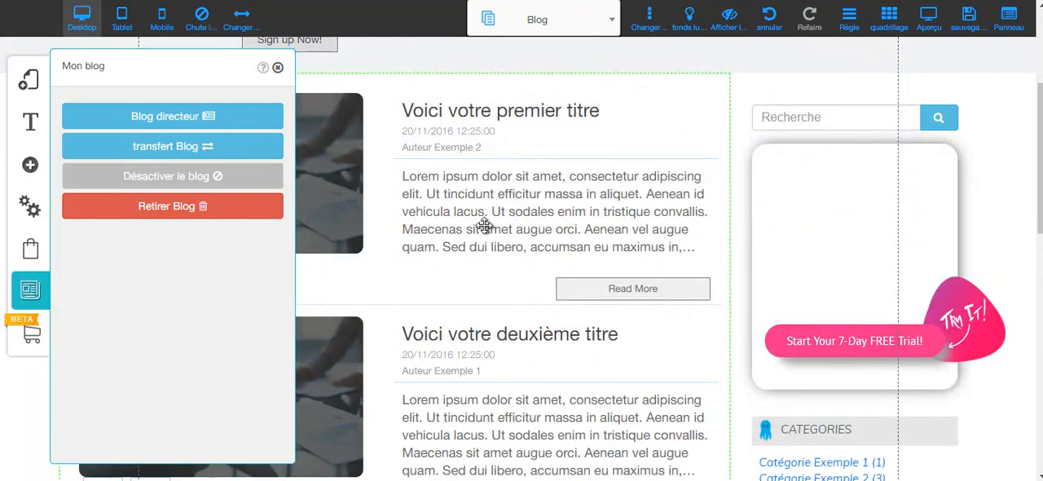
scroll(484, 225, down, 3)
scroll(483, 244, down, 2)
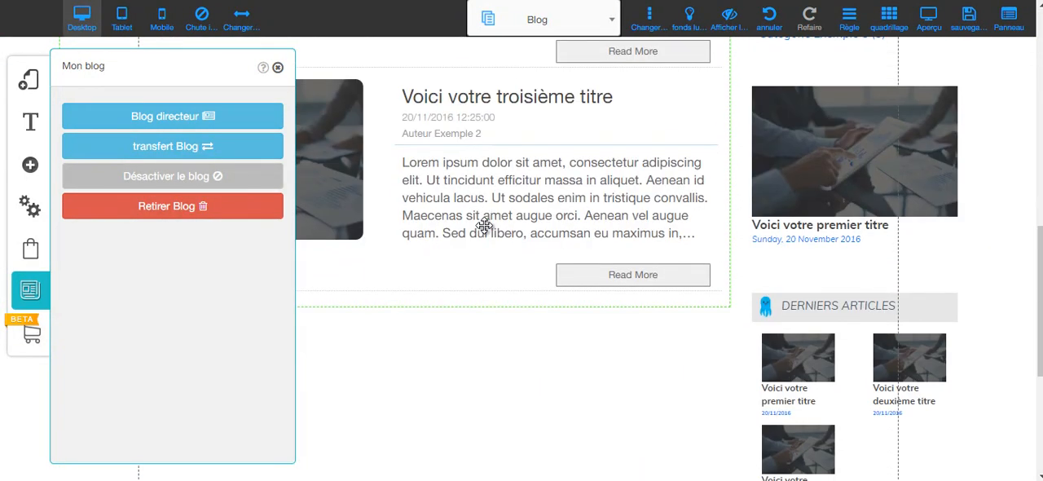
scroll(483, 245, up, 3)
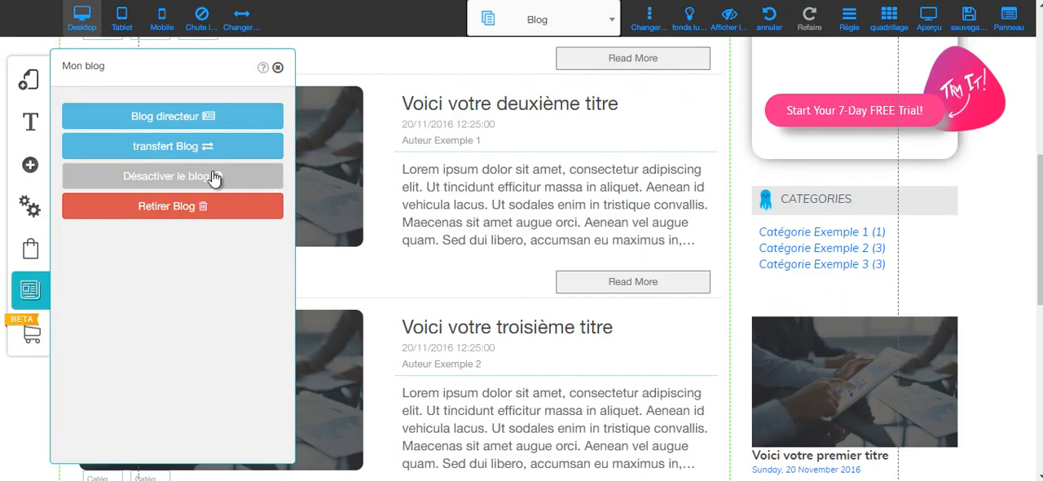
click(168, 124)
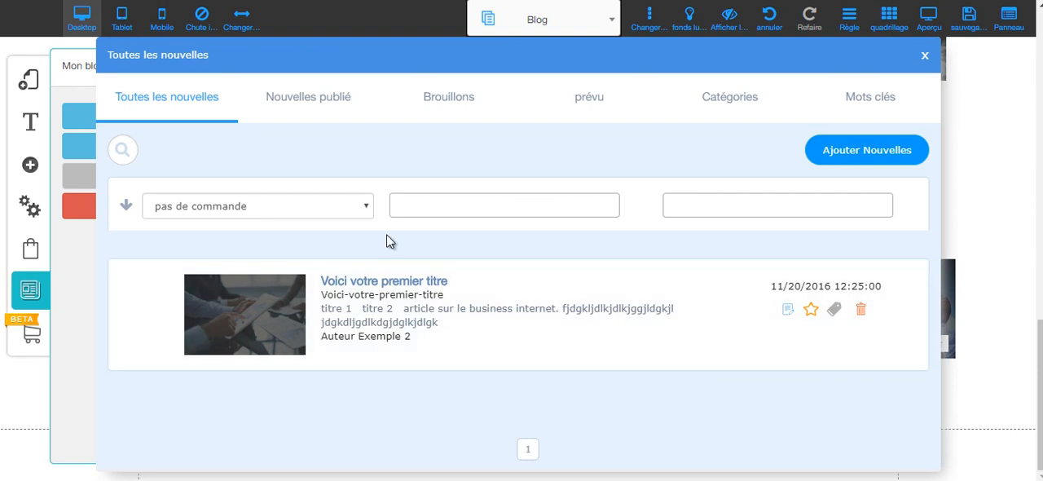
click(293, 105)
click(431, 103)
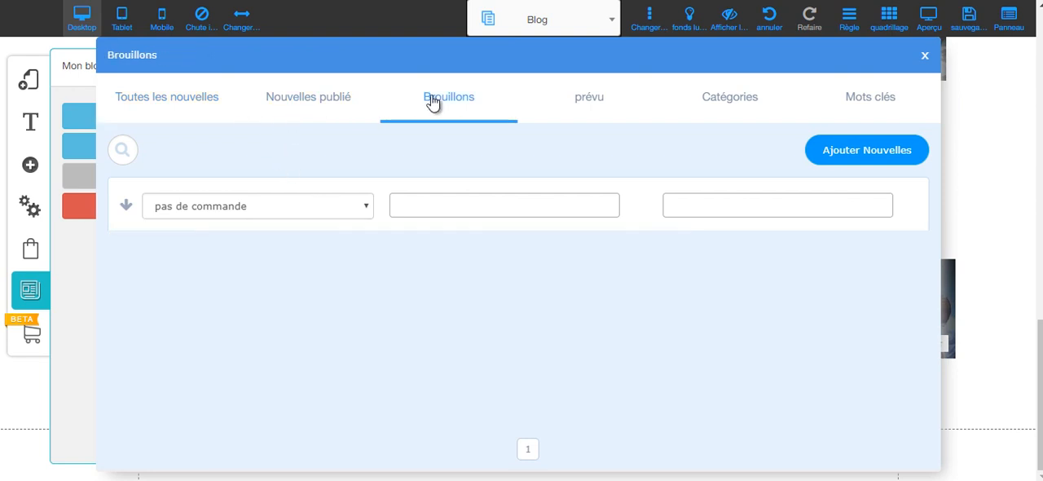
click(560, 115)
Delete the blog categories "Catégorie Exemple 1", "Catégorie Exemple 2" and "Catégorie Exemple 3".
click(737, 113)
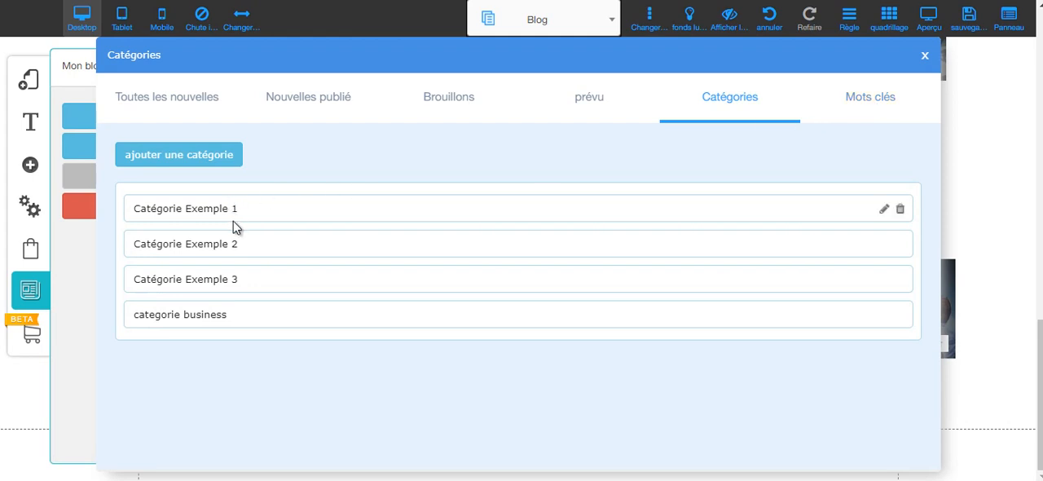
click(902, 210)
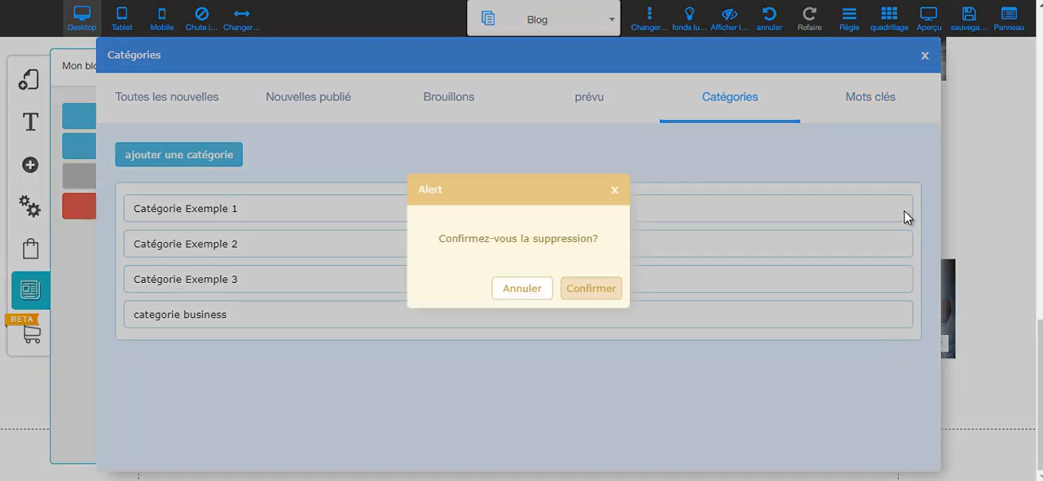
click(592, 288)
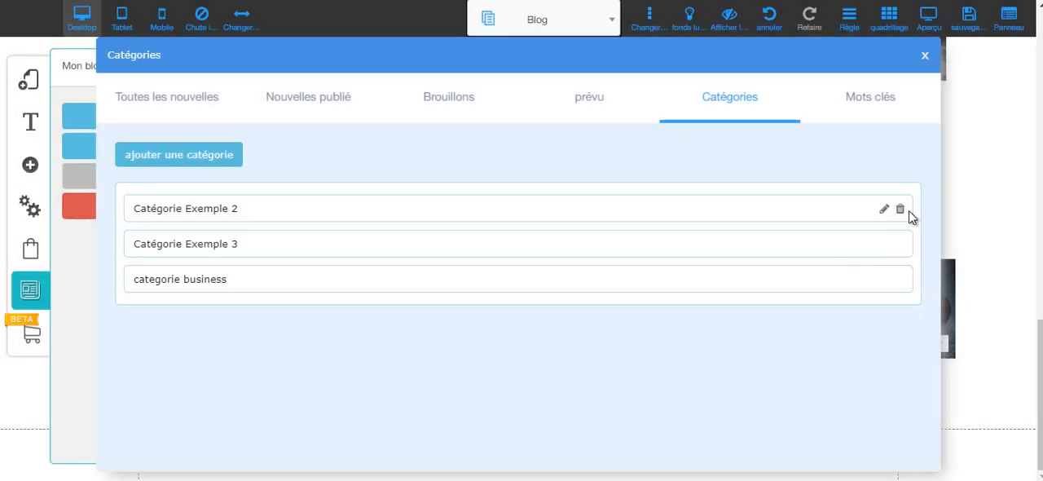
click(900, 211)
click(592, 288)
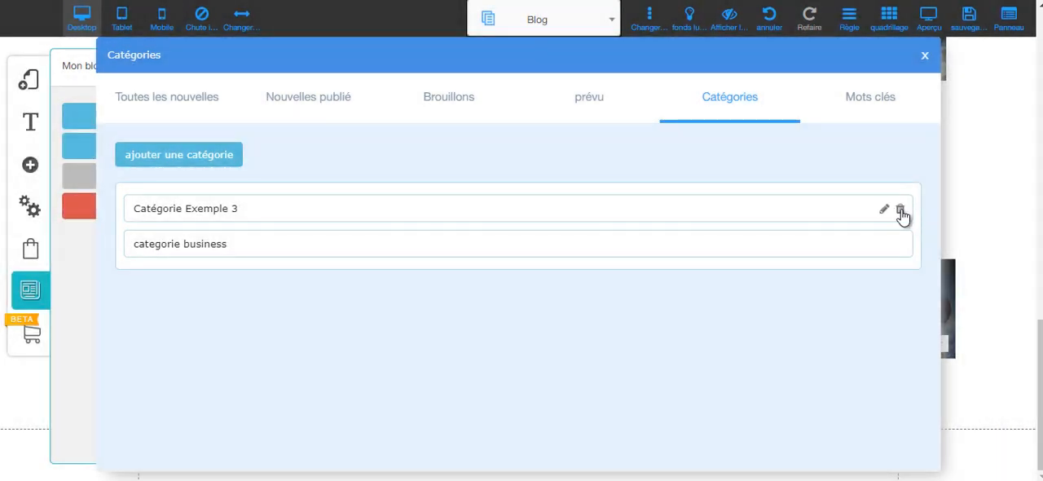
click(900, 211)
click(593, 290)
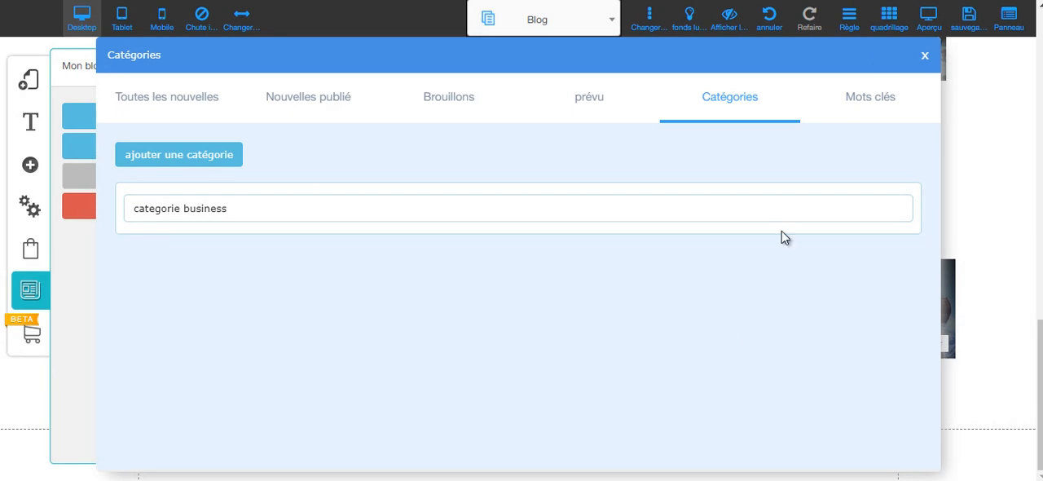
Close the blog manager and the blog settings, and save the site changes.
click(925, 56)
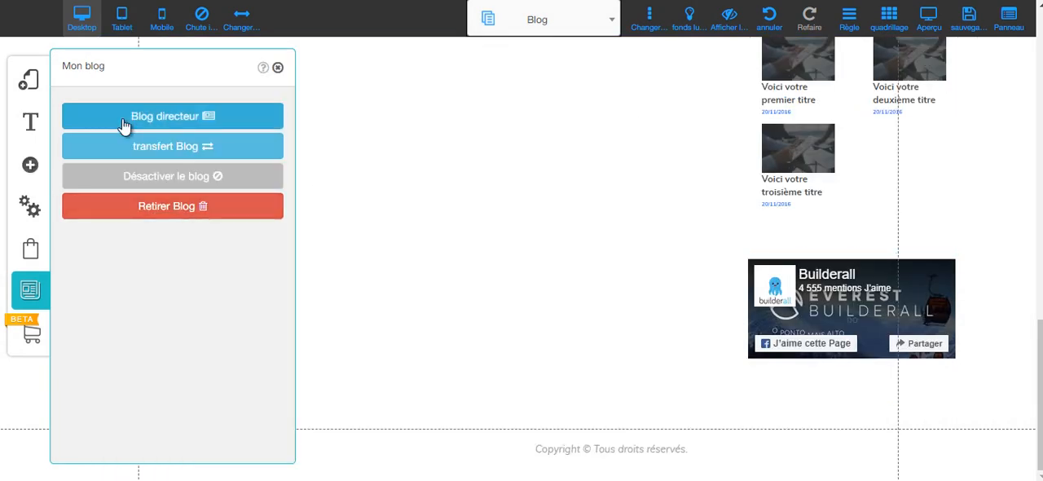
click(278, 70)
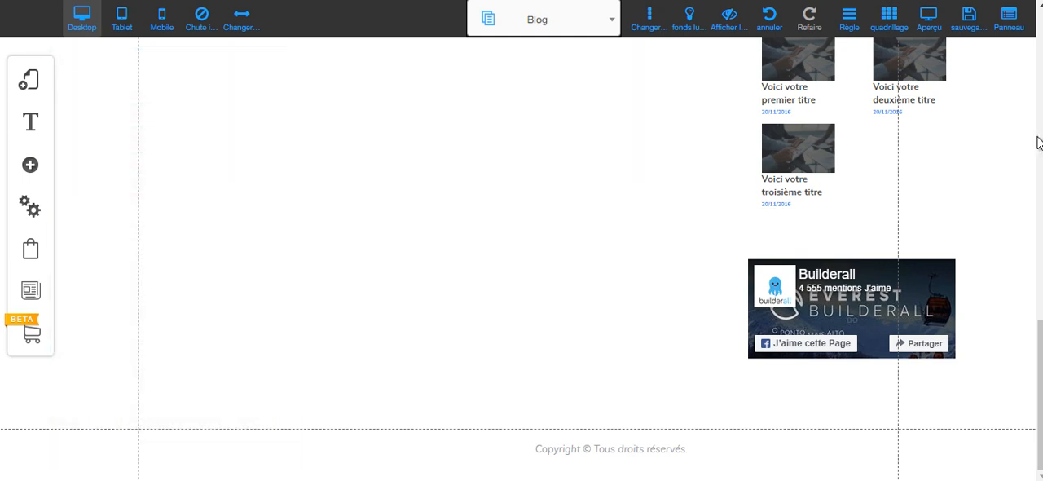
click(969, 20)
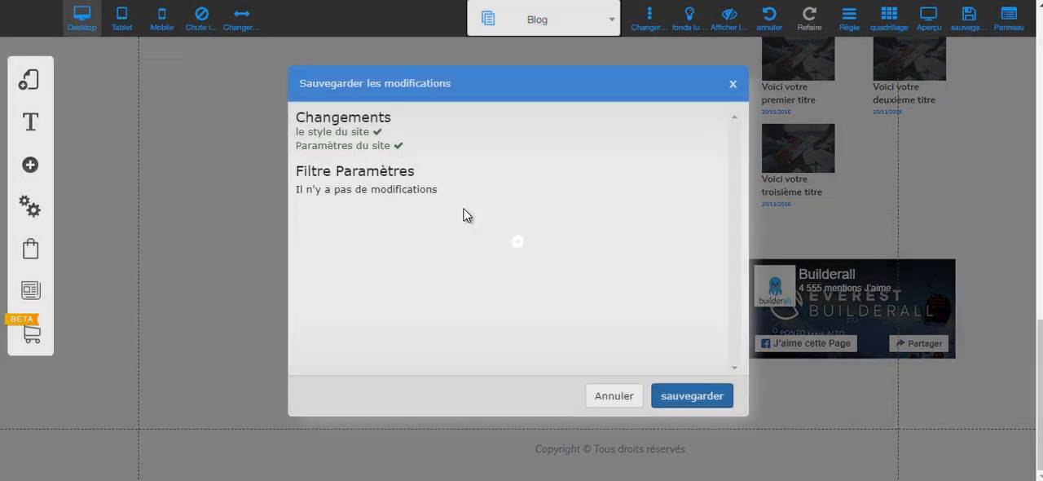
click(681, 402)
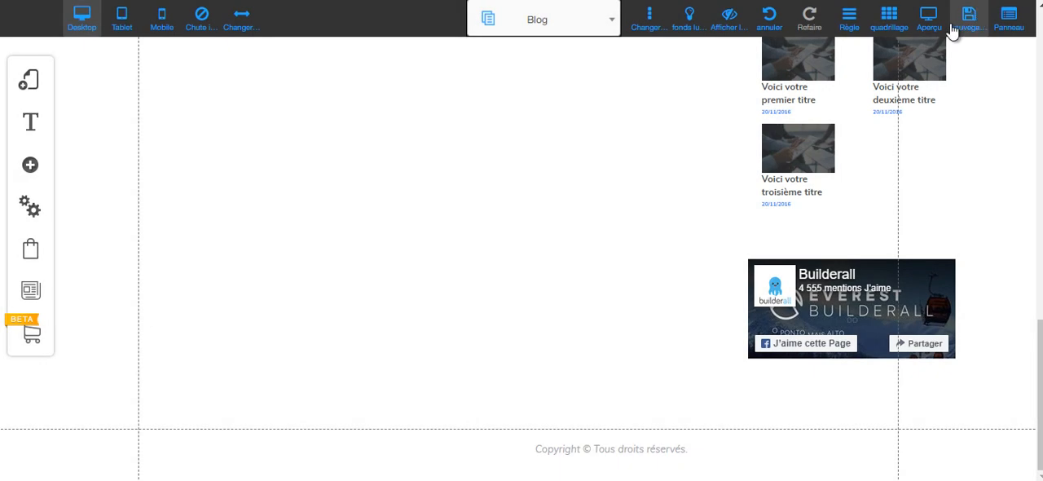
Reload the Blog page by switching to the Accueil page and back, and review its posts and categories.
scroll(559, 187, up, 5)
scroll(550, 225, up, 4)
scroll(549, 228, up, 6)
click(494, 16)
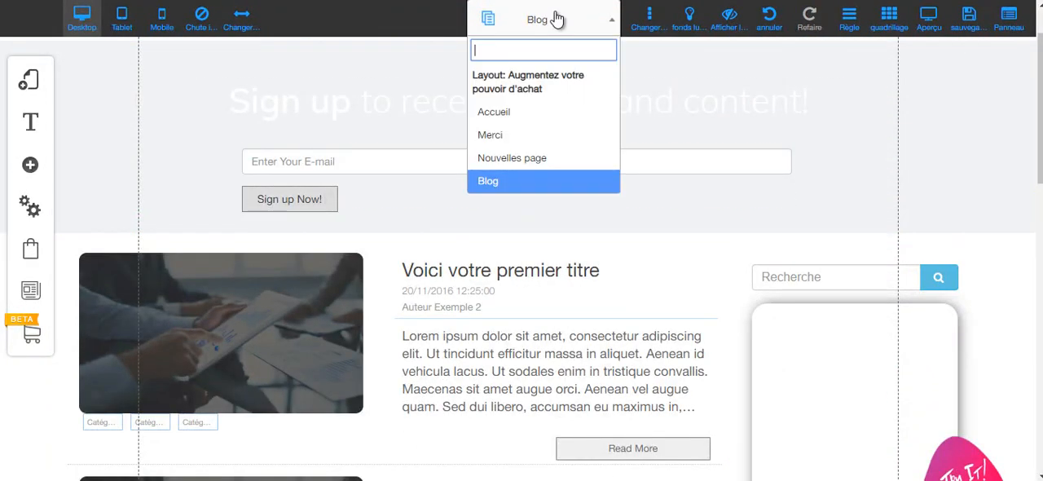
click(499, 111)
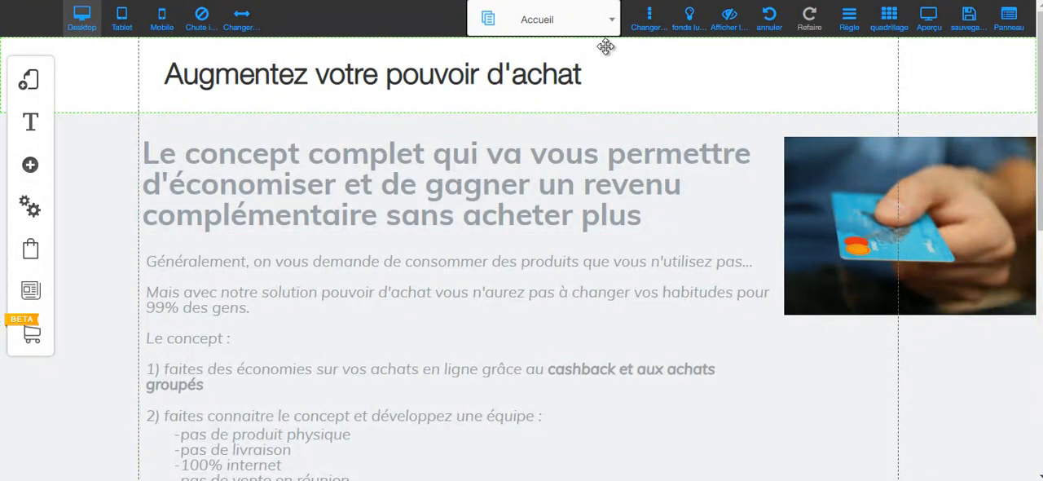
click(572, 28)
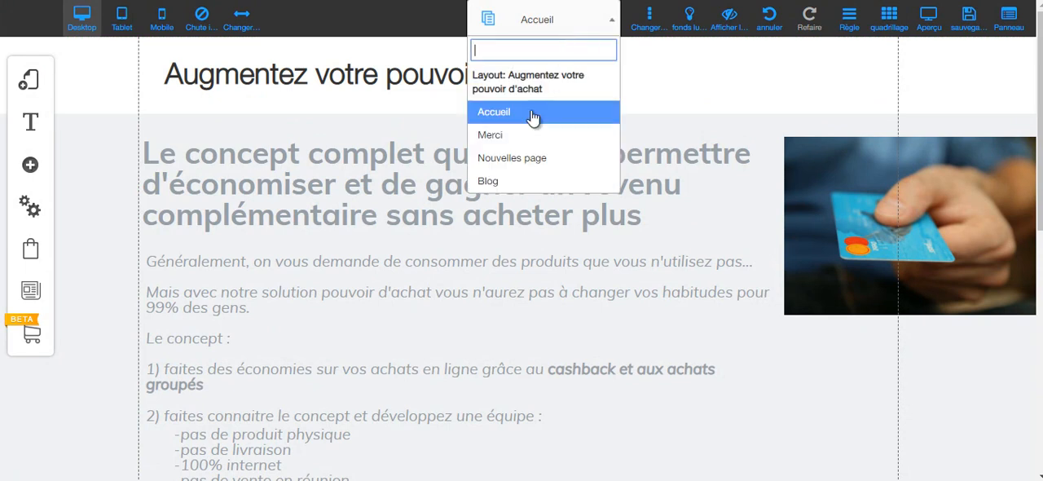
click(492, 180)
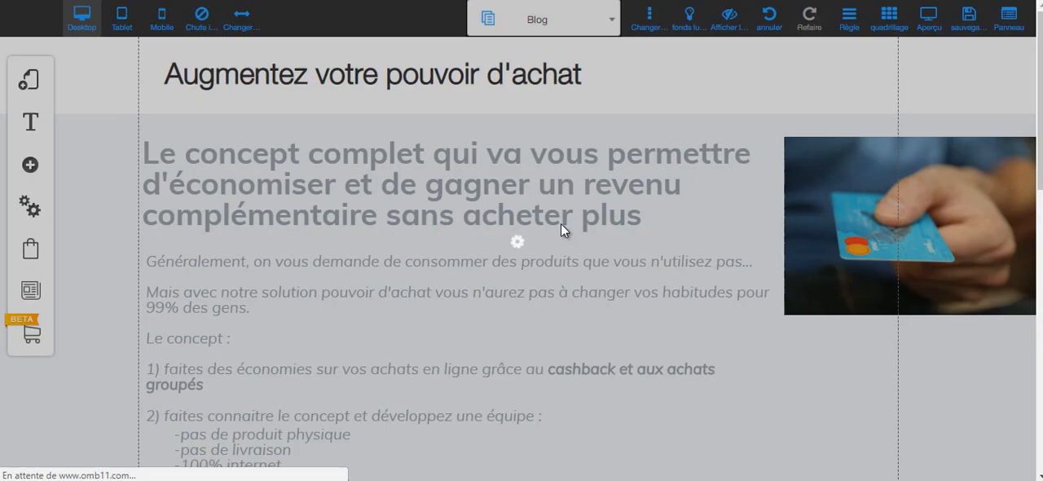
scroll(614, 212, down, 8)
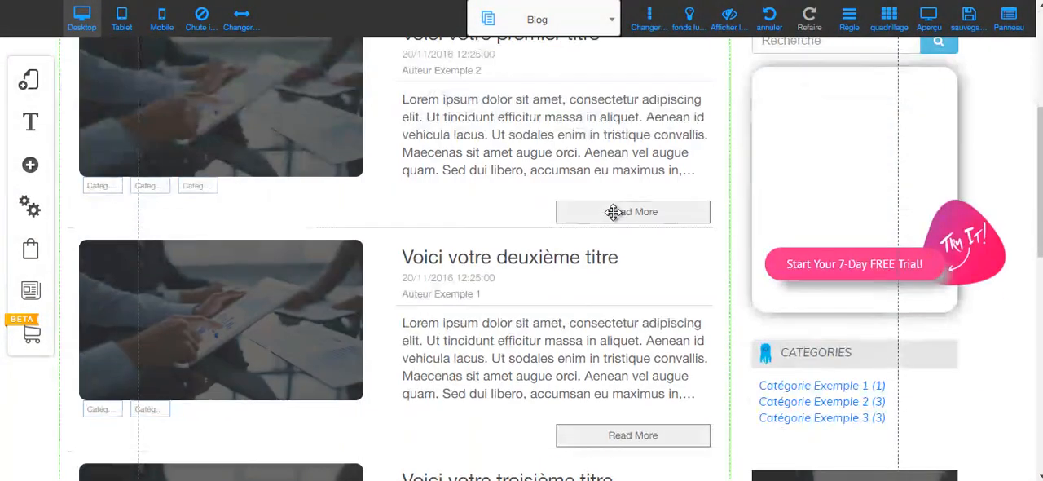
scroll(615, 212, down, 5)
scroll(615, 213, up, 4)
scroll(617, 214, up, 9)
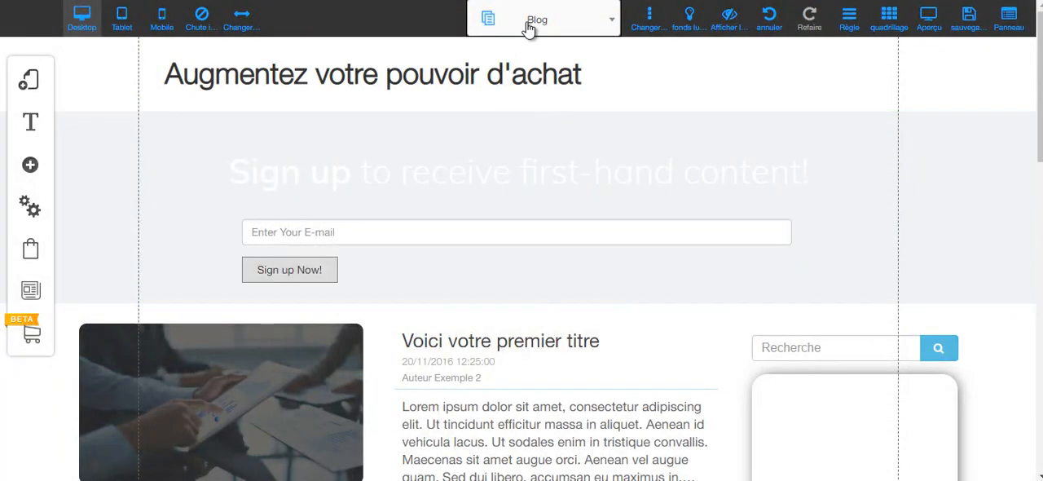
Review all posts, published posts, categories, keywords, scheduled posts and drafts in the blog manager, and close it.
click(32, 298)
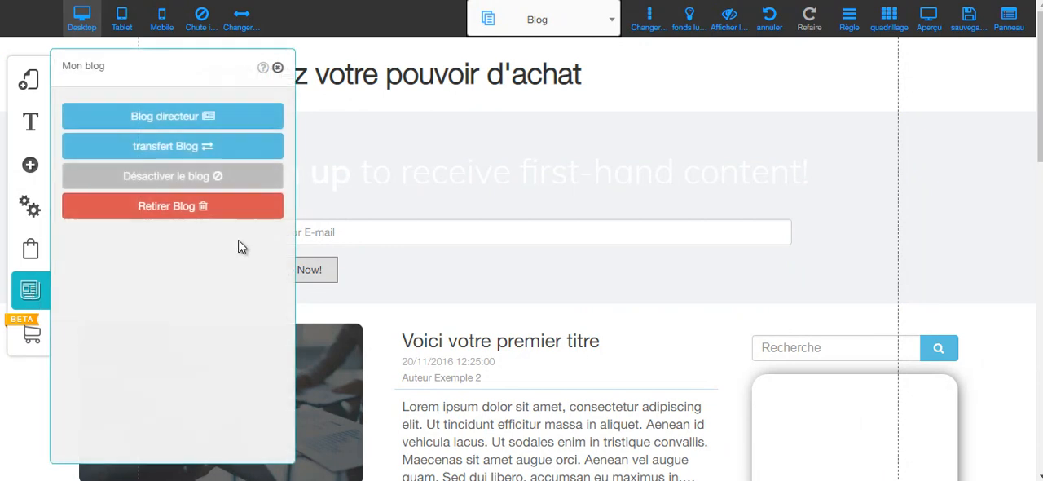
click(165, 118)
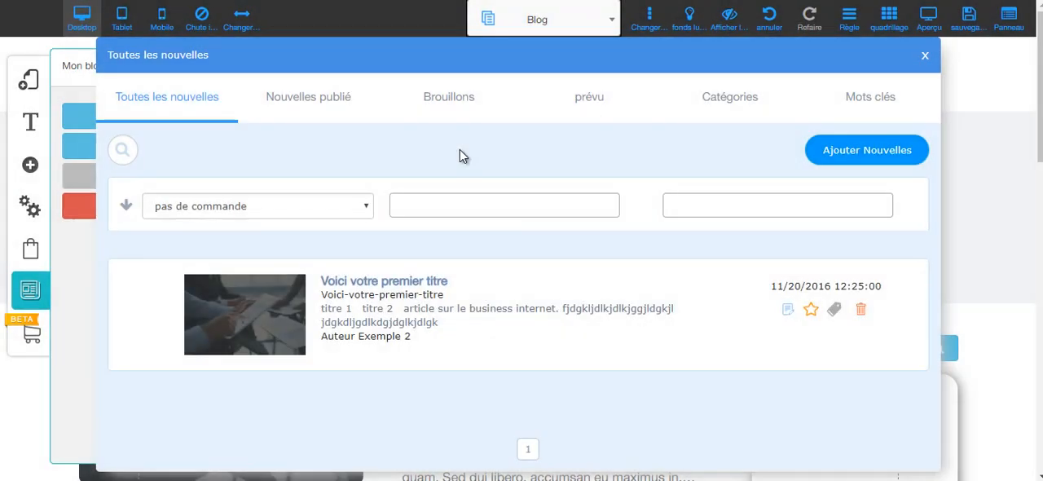
click(336, 108)
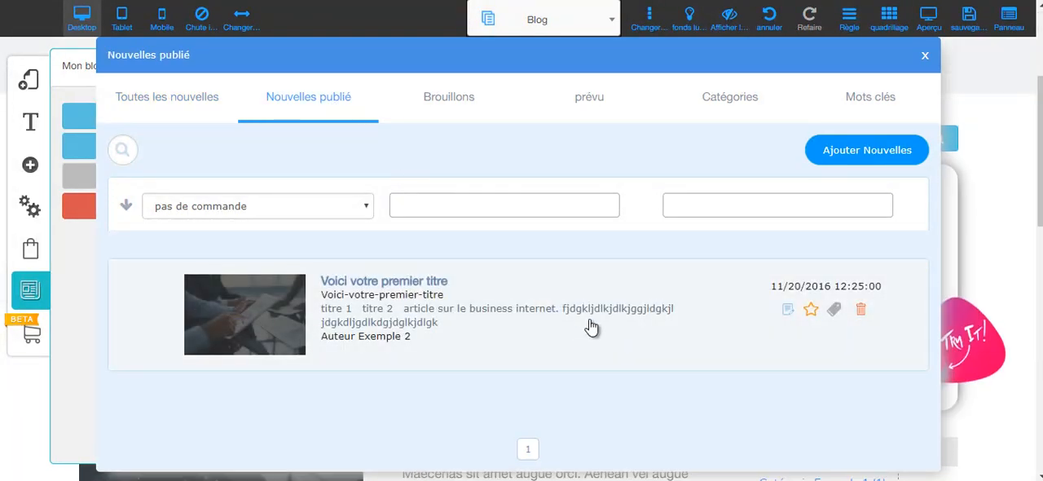
click(756, 114)
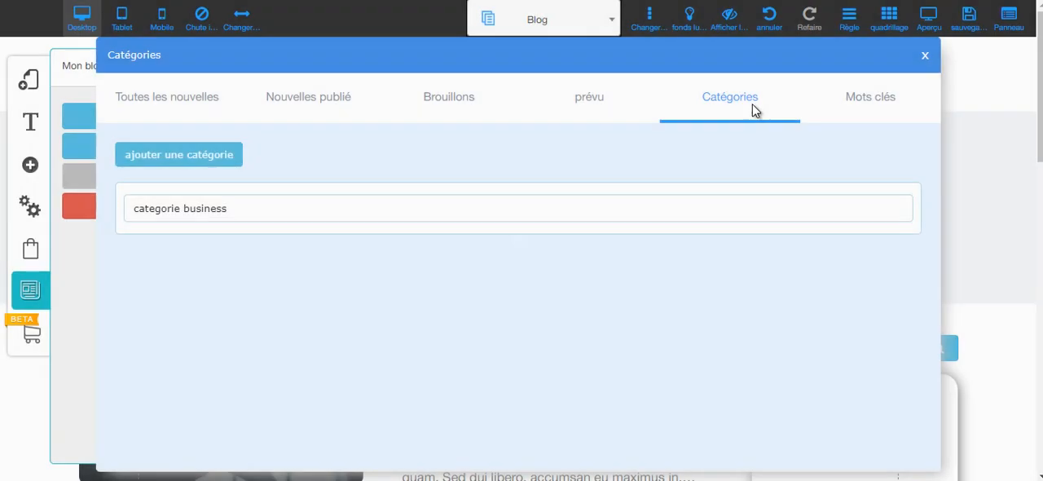
click(868, 104)
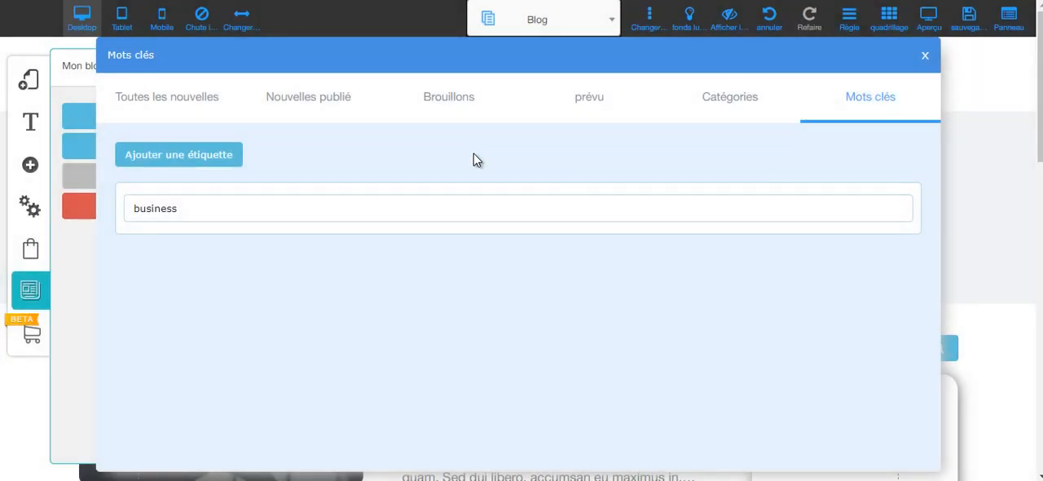
click(593, 110)
click(456, 102)
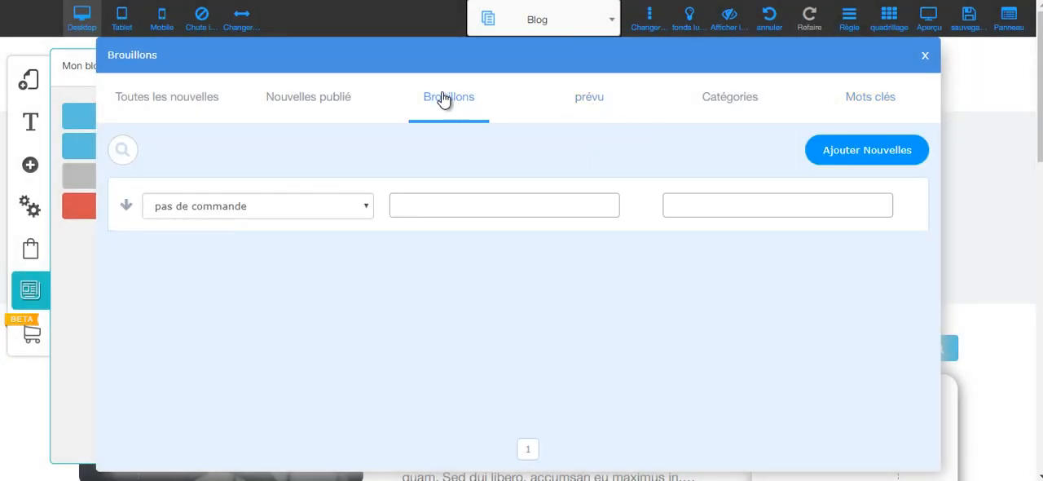
click(324, 103)
click(171, 101)
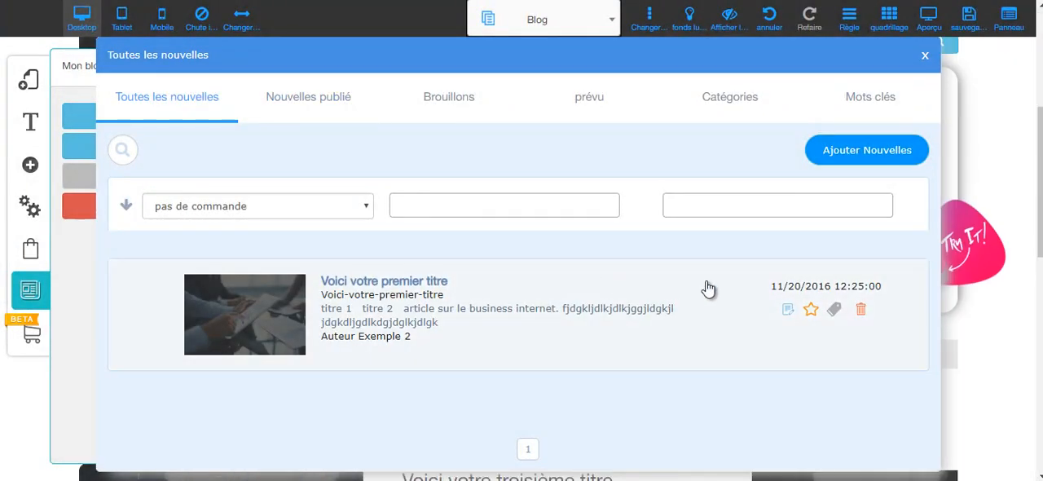
click(927, 58)
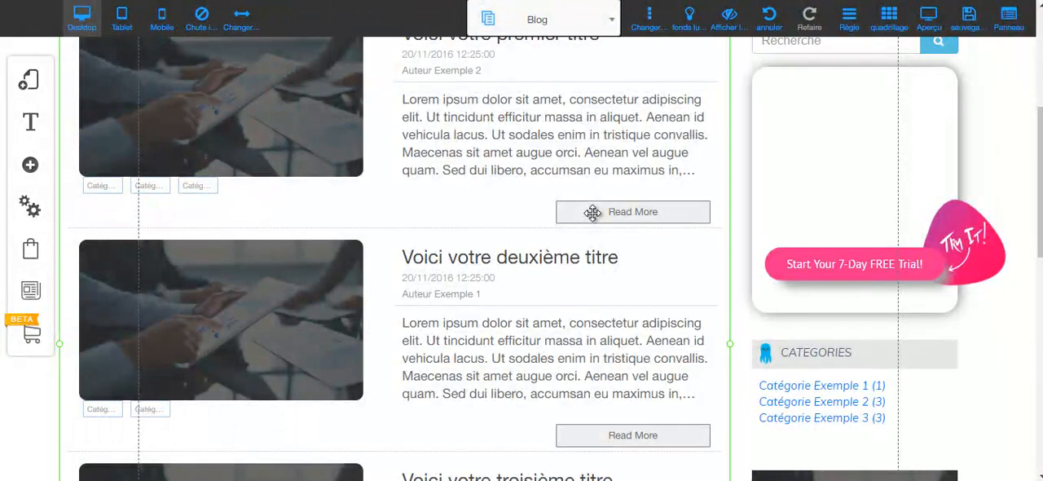
scroll(592, 211, up, 4)
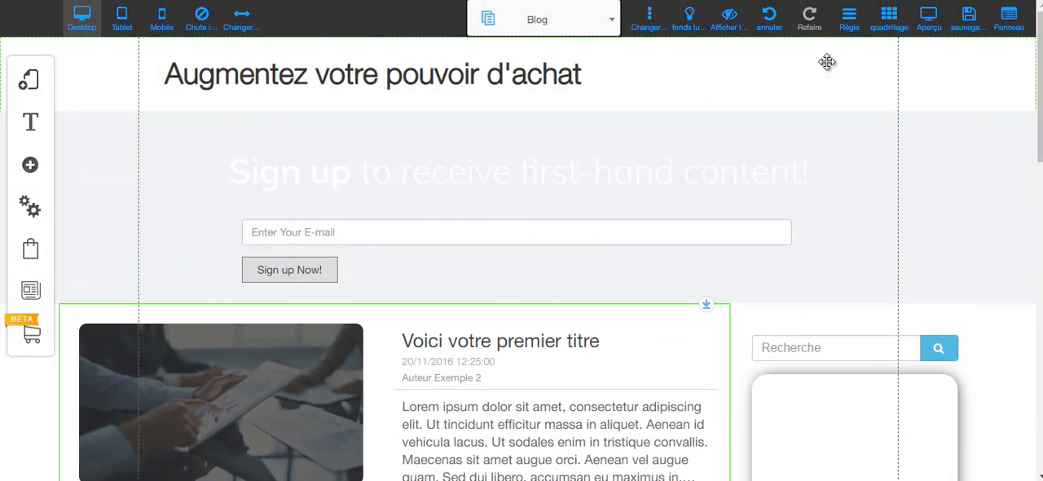
Preview the Blog page and examine its published post and category list.
click(928, 17)
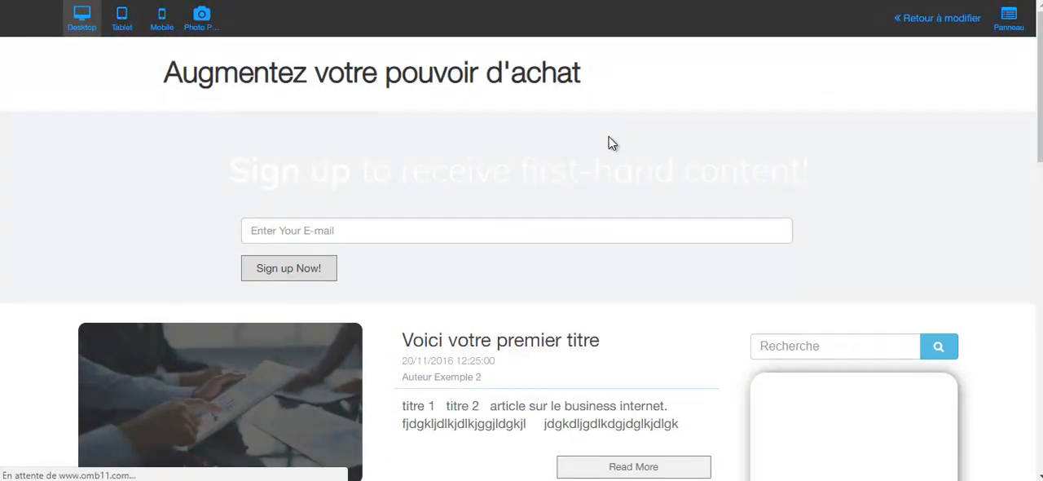
scroll(575, 172, down, 3)
scroll(574, 173, down, 4)
scroll(583, 177, down, 5)
scroll(582, 179, up, 9)
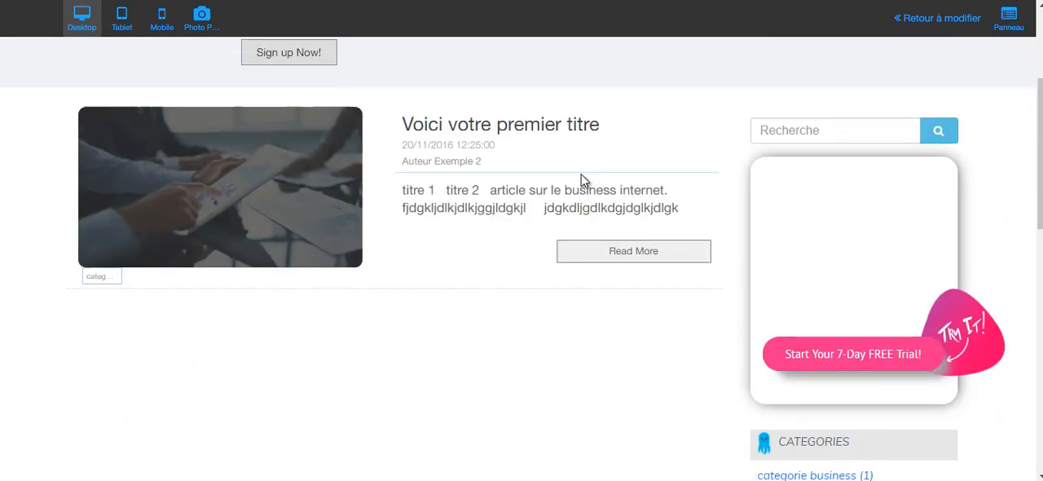
scroll(583, 181, up, 3)
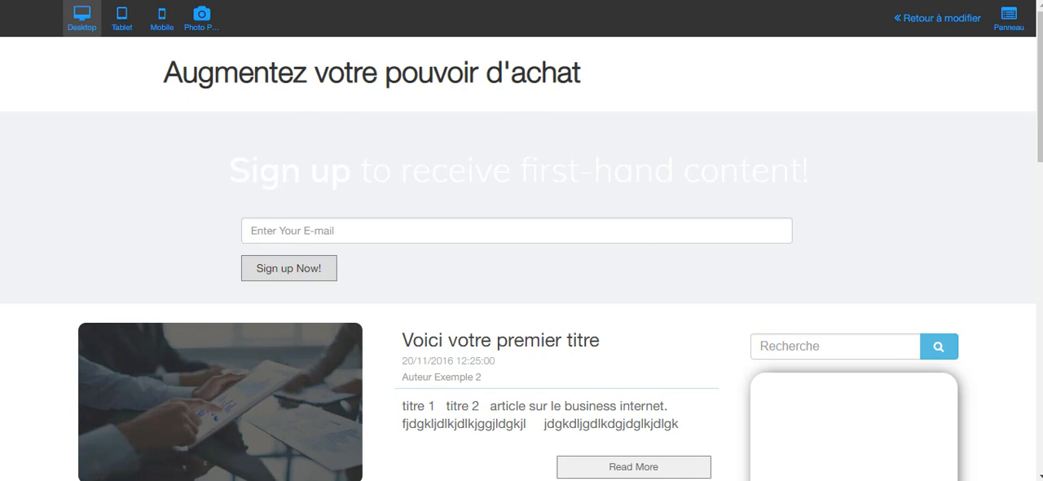
Open the full article "Voici votre premier titre" from the previewed Blog page and examine its content, categories and recent posts.
scroll(433, 158, down, 2)
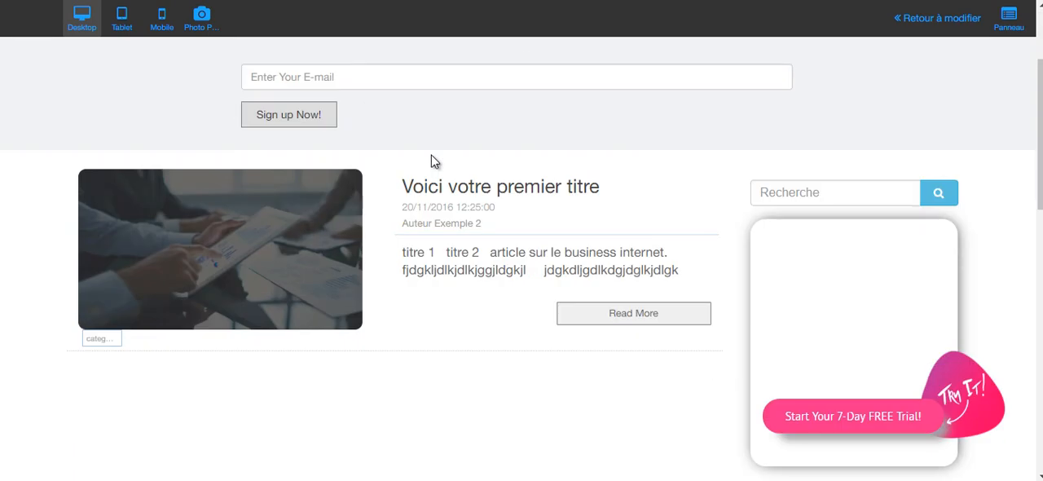
click(656, 317)
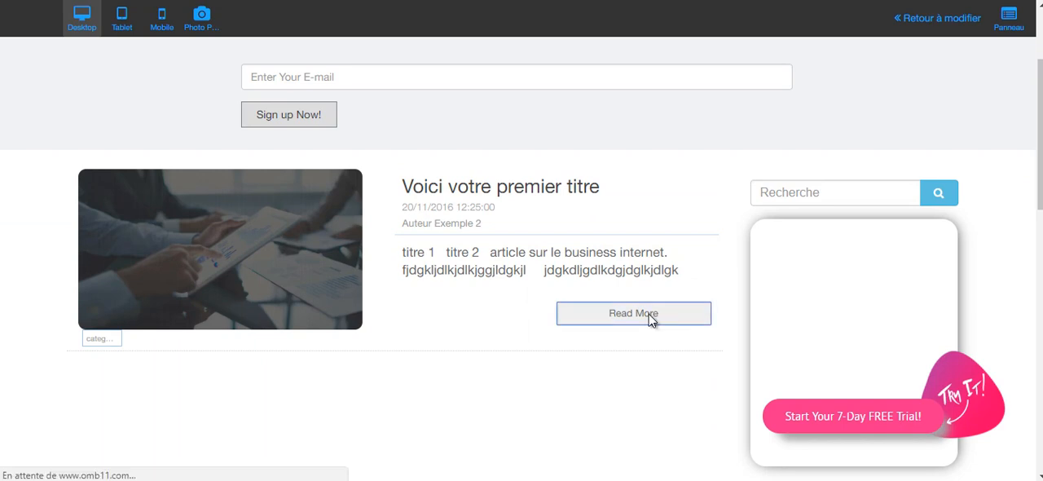
scroll(516, 219, down, 5)
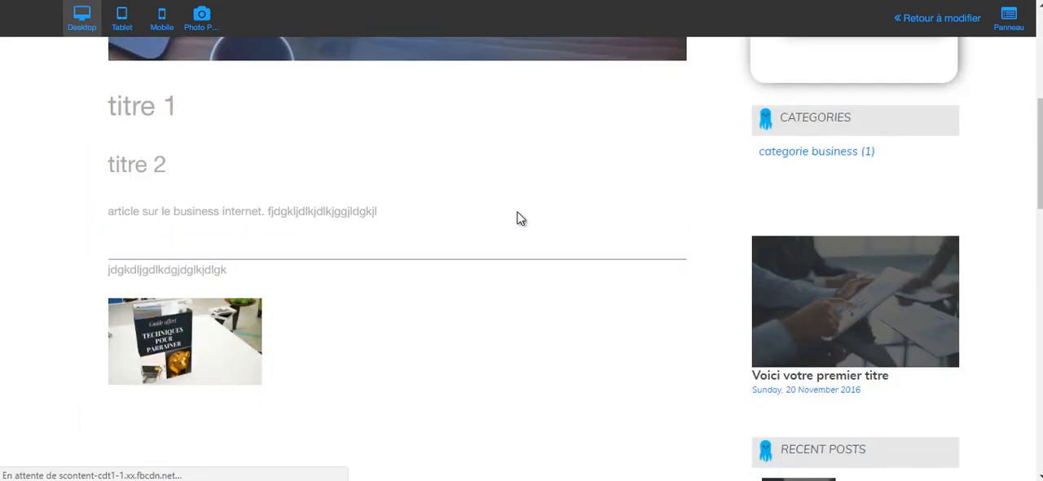
scroll(349, 224, up, 4)
scroll(502, 260, down, 5)
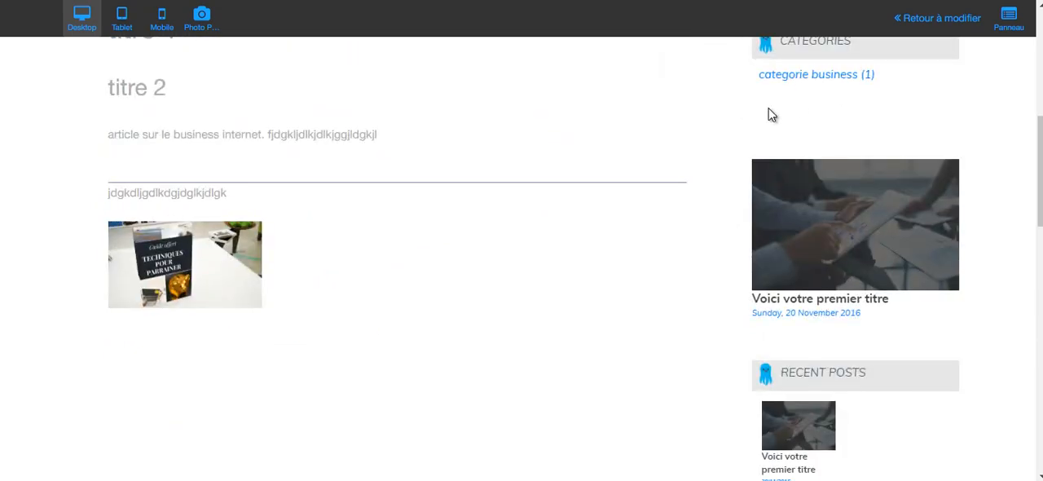
scroll(772, 111, down, 2)
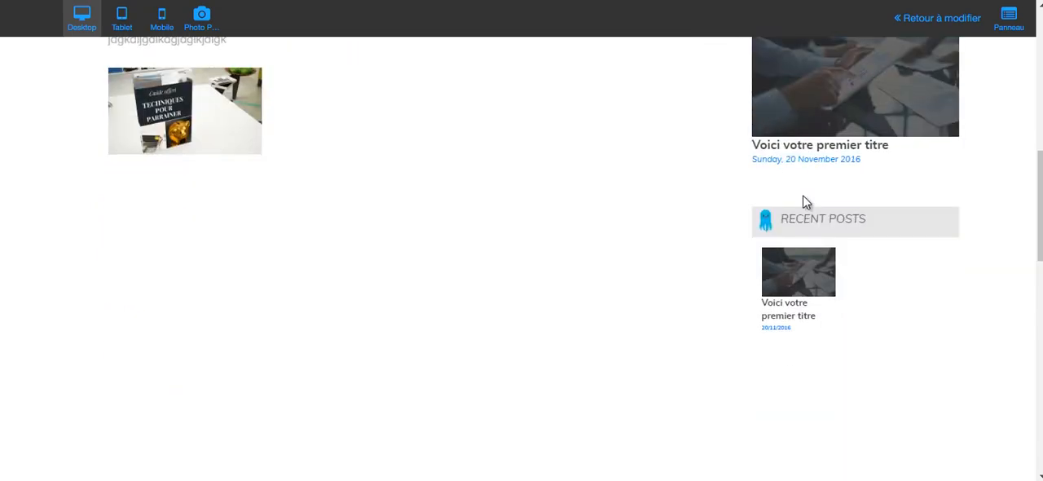
scroll(557, 267, up, 8)
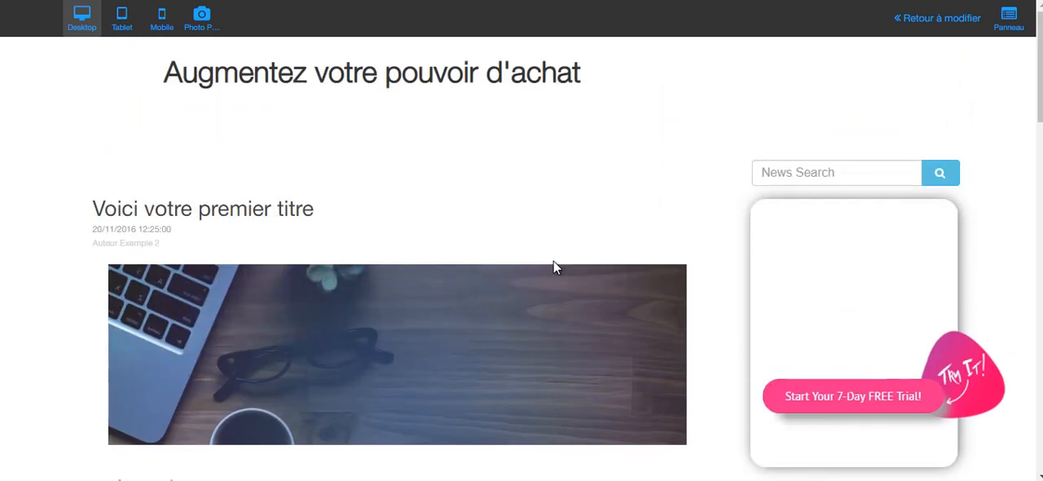
Examine the Facebook page box and the comments section below the previewed article.
scroll(553, 267, down, 8)
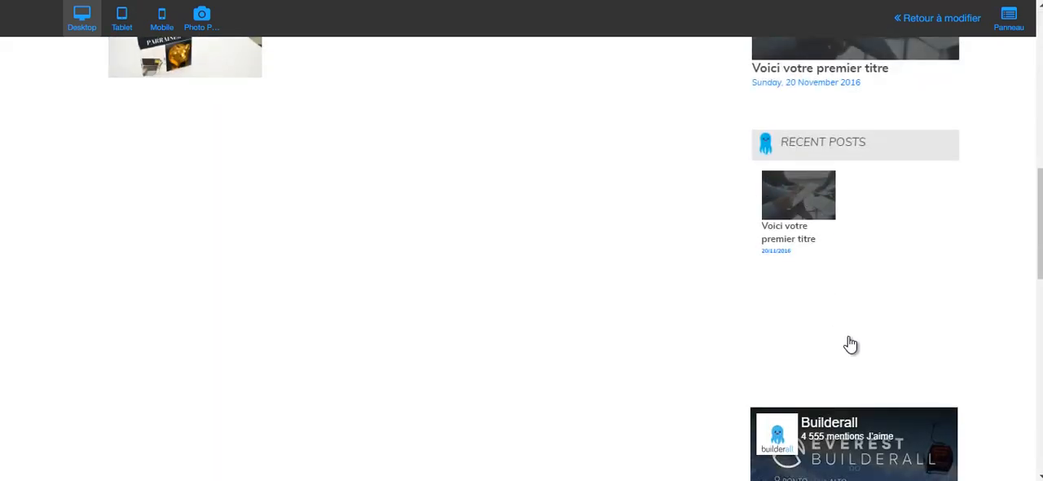
scroll(890, 379, down, 2)
scroll(527, 217, down, 3)
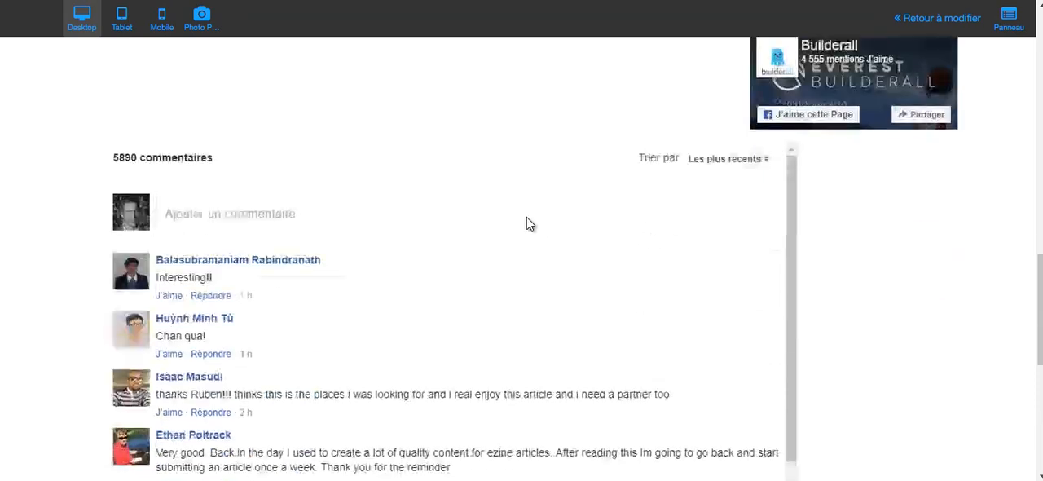
scroll(436, 335, down, 7)
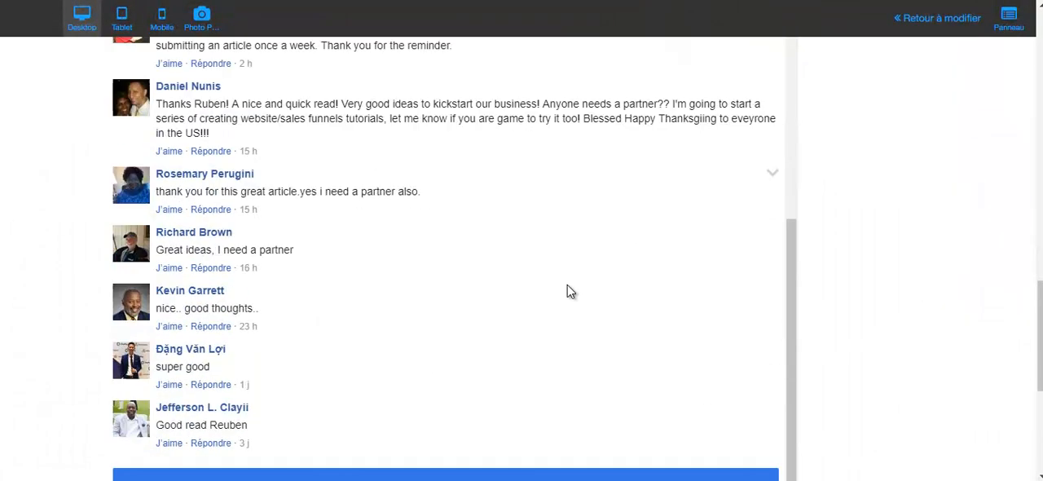
scroll(834, 291, up, 5)
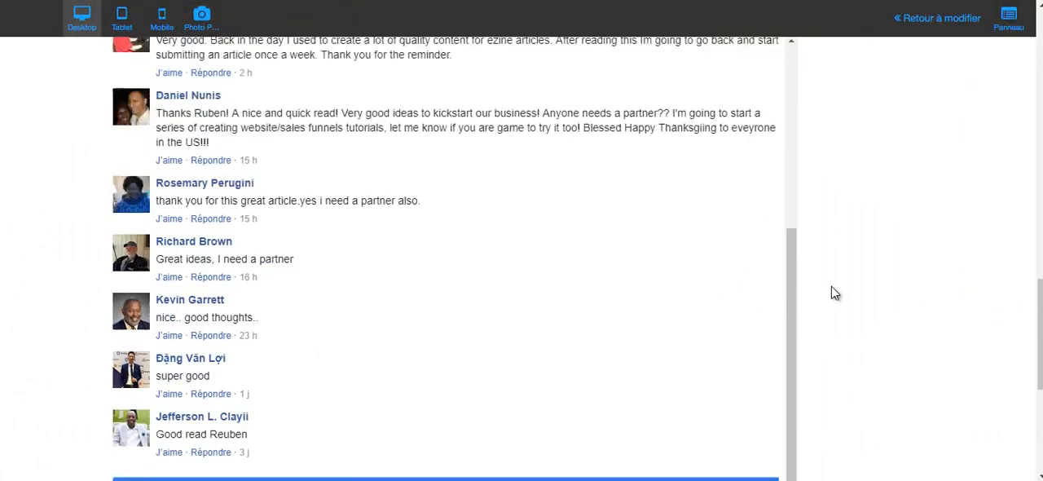
scroll(876, 305, up, 6)
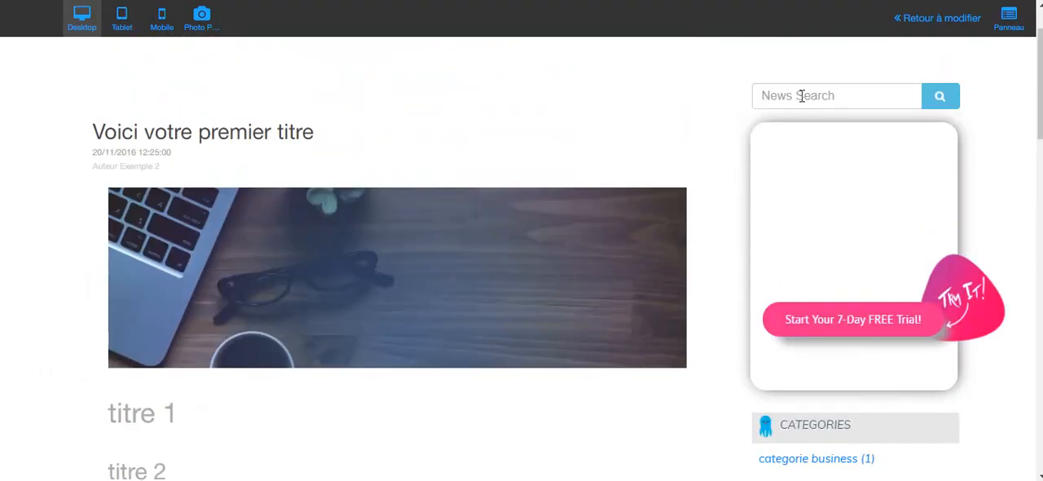
Check the article page's news search field, sidebar and the e-mail sign-up form at the end of the page.
click(802, 96)
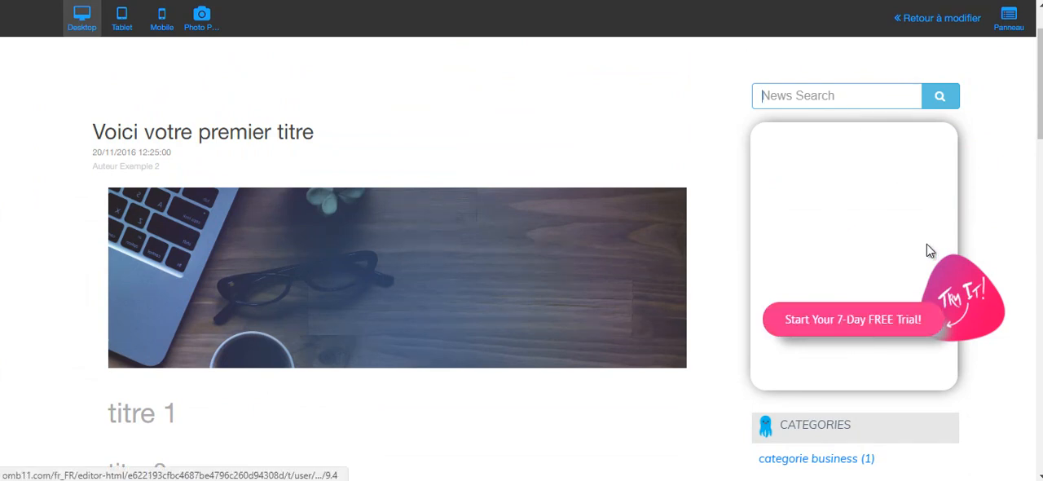
scroll(751, 284, up, 1)
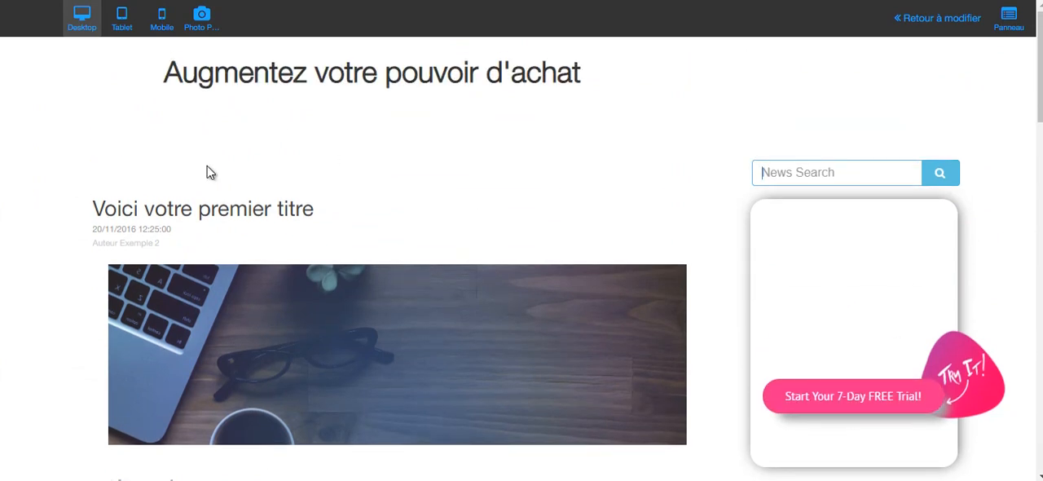
scroll(758, 249, down, 3)
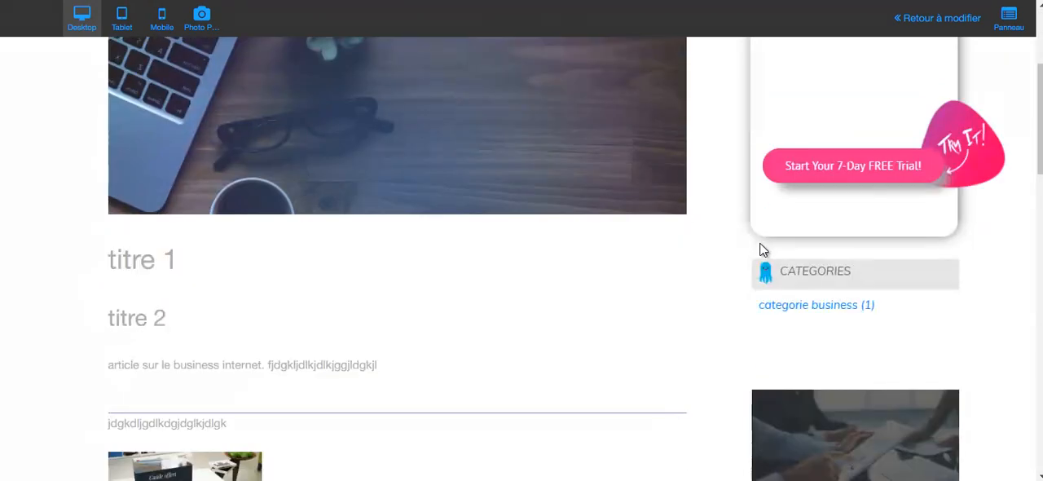
scroll(763, 250, down, 4)
scroll(762, 251, down, 5)
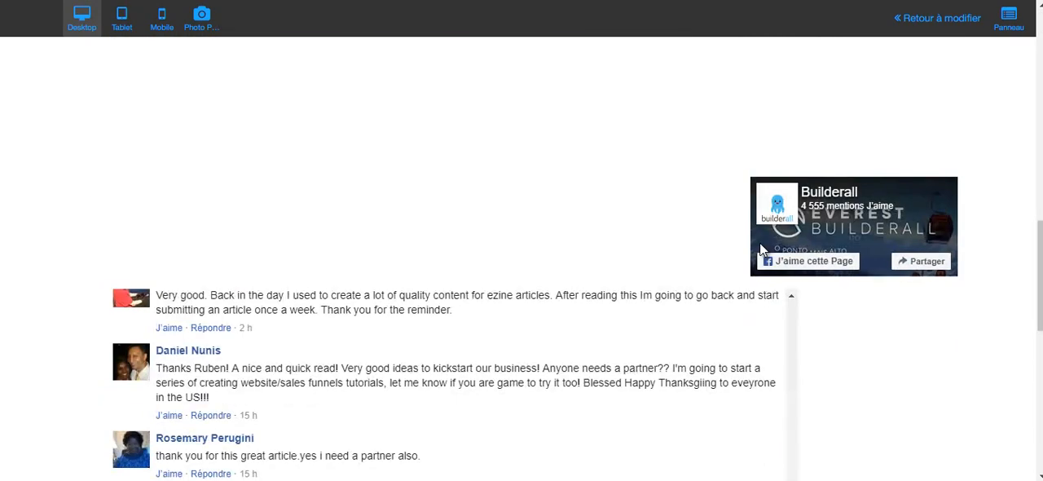
scroll(762, 249, down, 7)
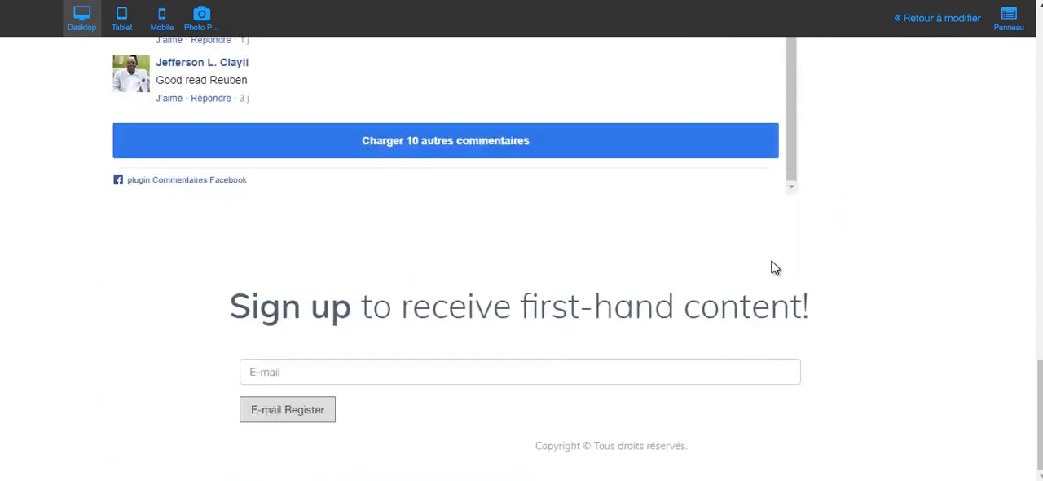
scroll(791, 298, up, 15)
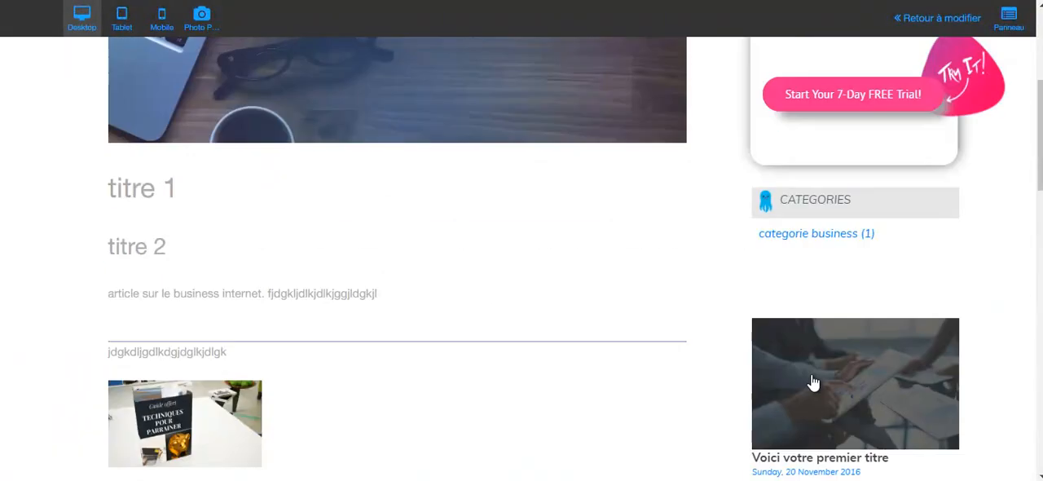
scroll(815, 326, up, 4)
Return from the preview to the editor and review the layout of the Nouvelles page.
click(945, 19)
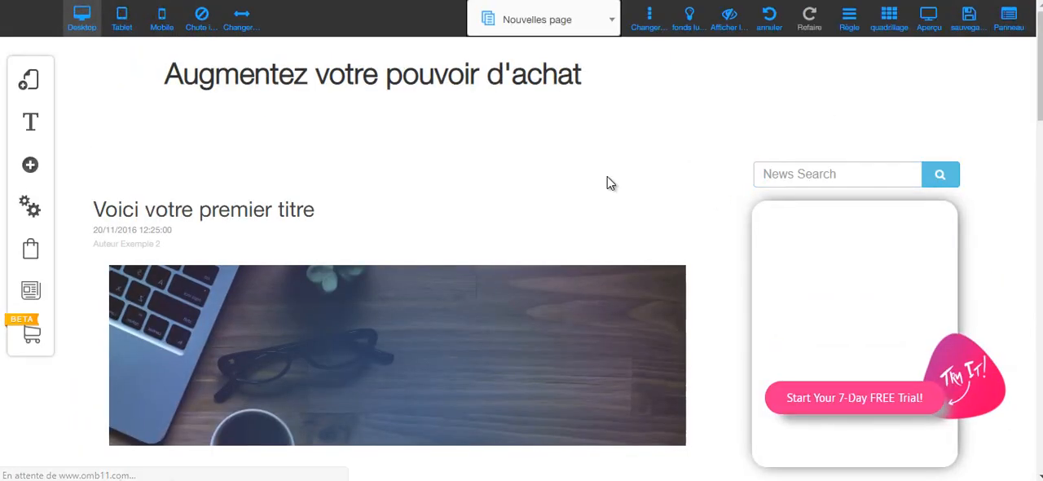
scroll(628, 160, down, 8)
scroll(629, 161, down, 6)
scroll(629, 160, up, 7)
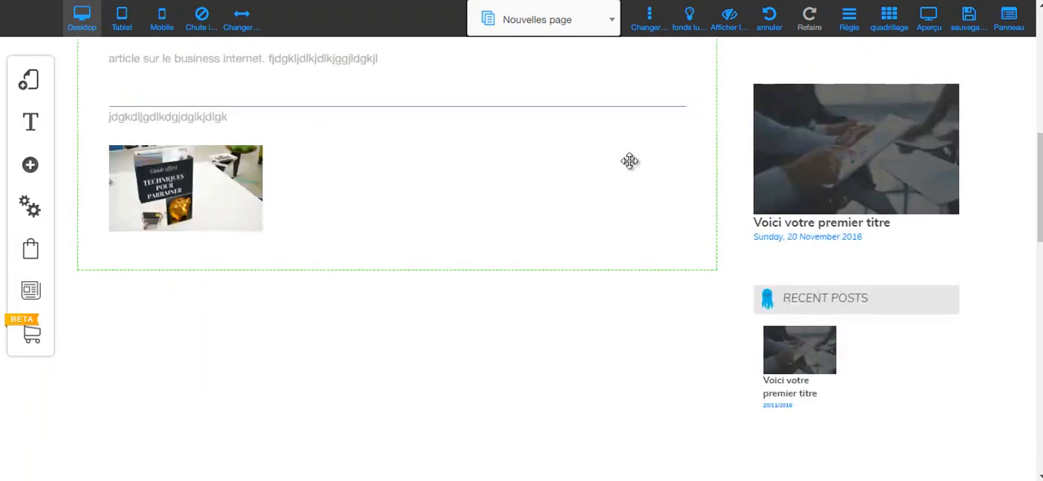
scroll(629, 160, up, 10)
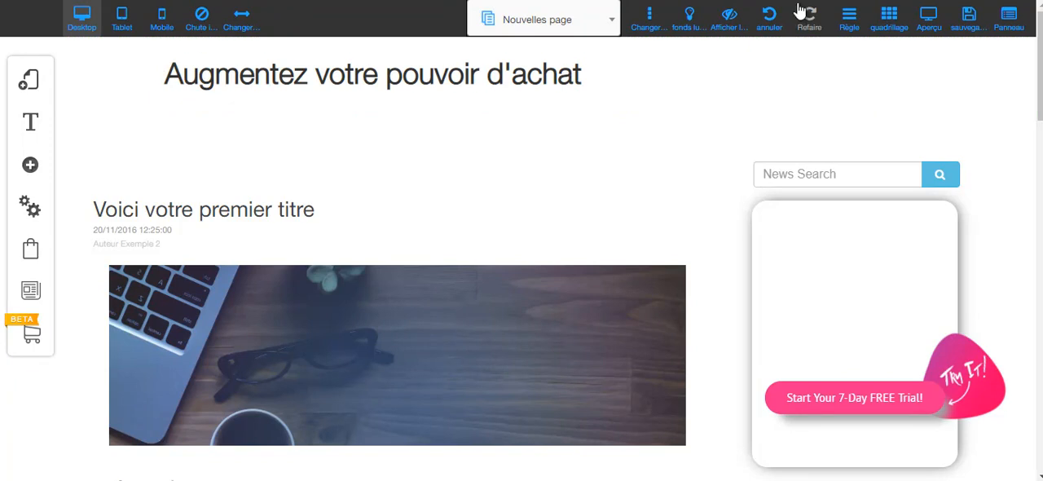
Save the site changes, dismiss the alert, and close the site editor.
click(967, 23)
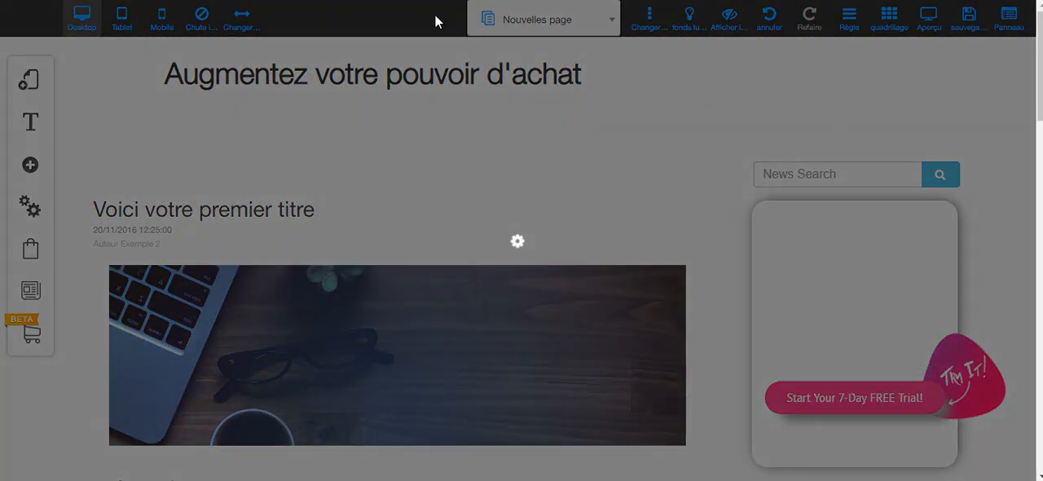
click(697, 398)
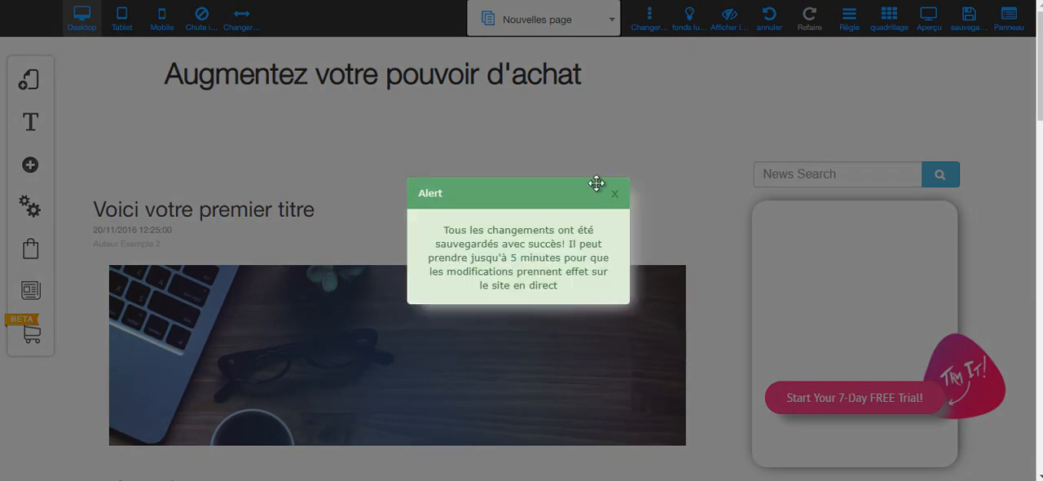
click(616, 195)
key(ctrl+w)
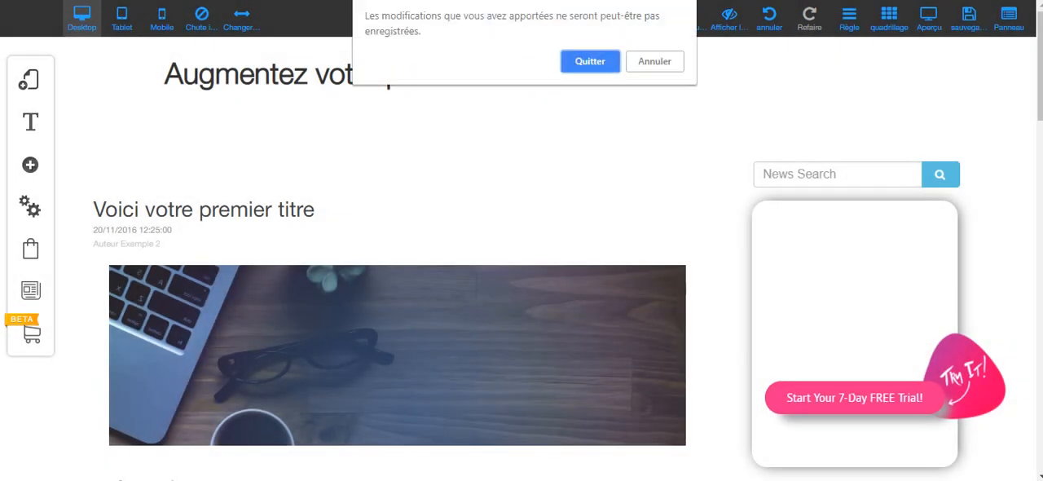
click(591, 63)
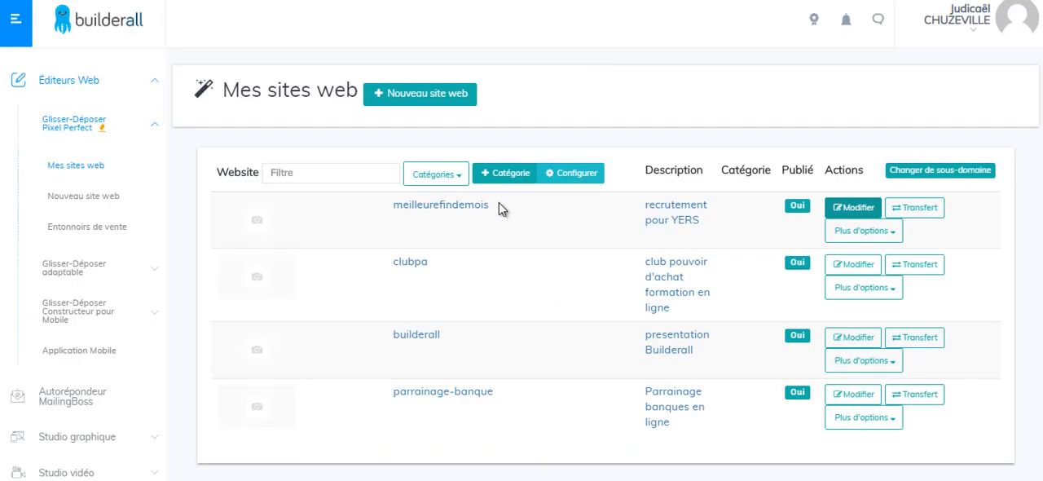
Reopen the meilleurefindemois website for editing and switch to its Blog page.
click(854, 211)
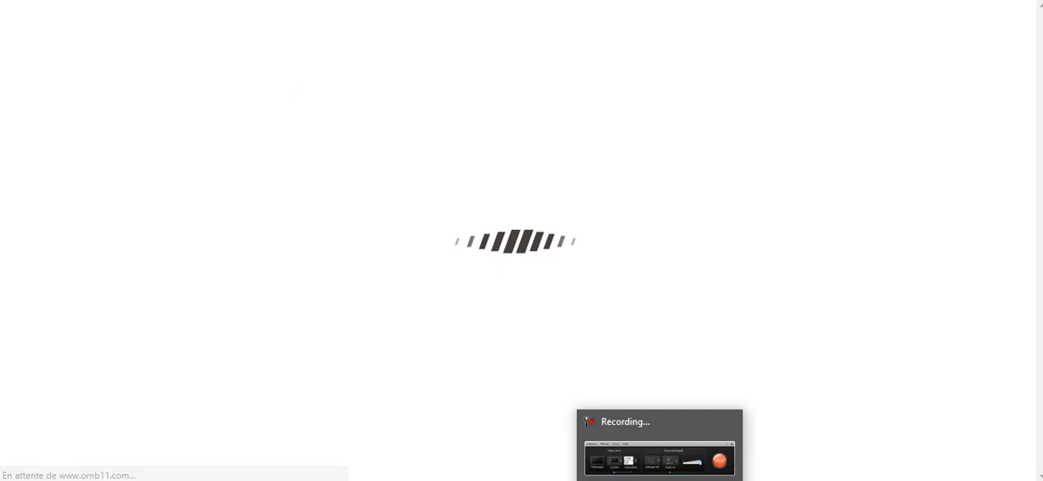
click(697, 444)
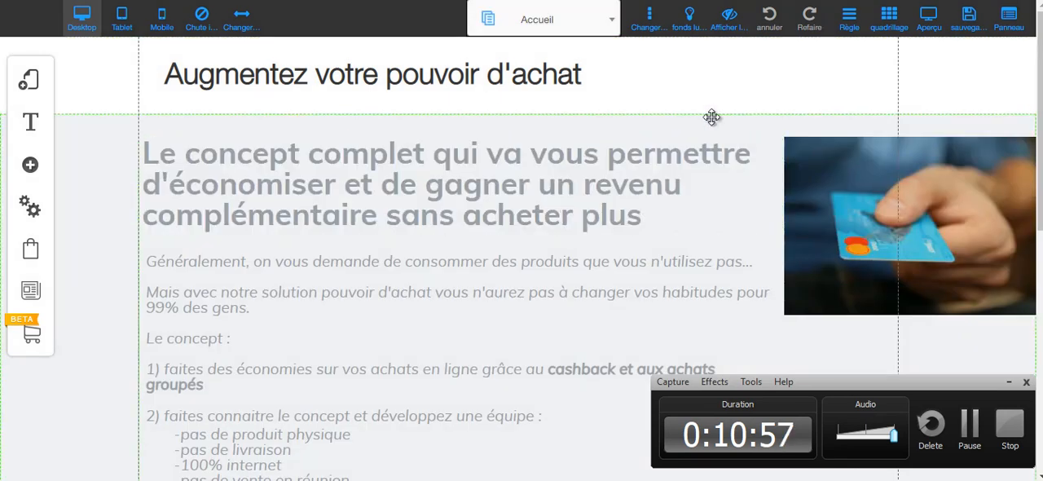
click(523, 25)
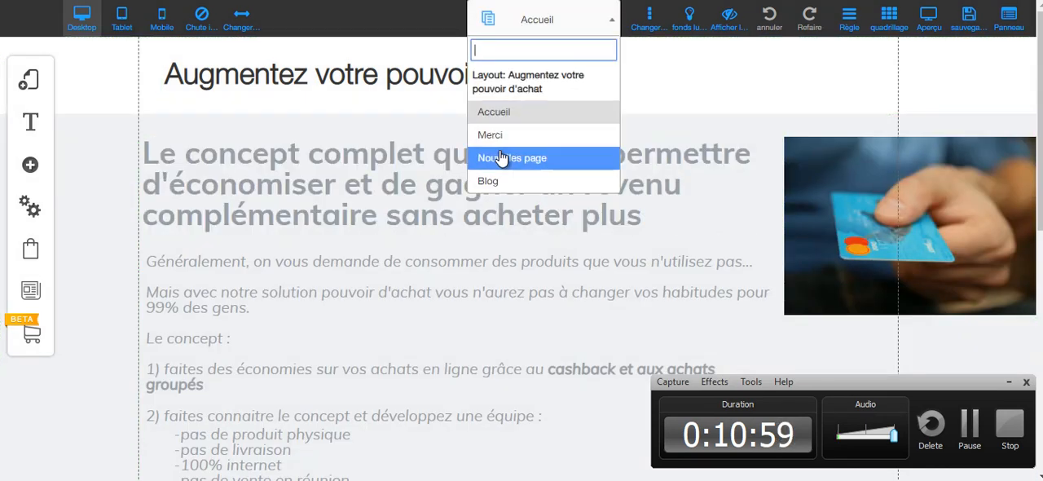
click(497, 180)
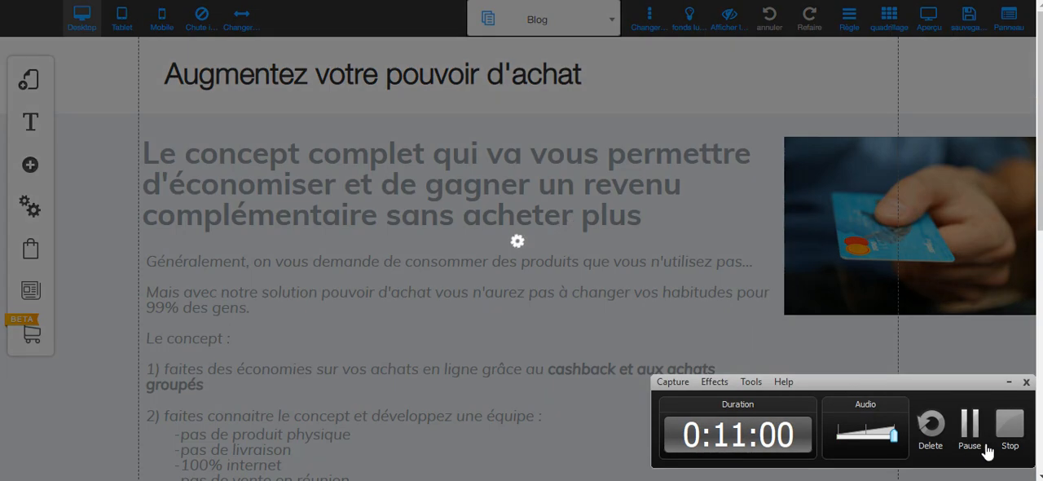
click(1009, 381)
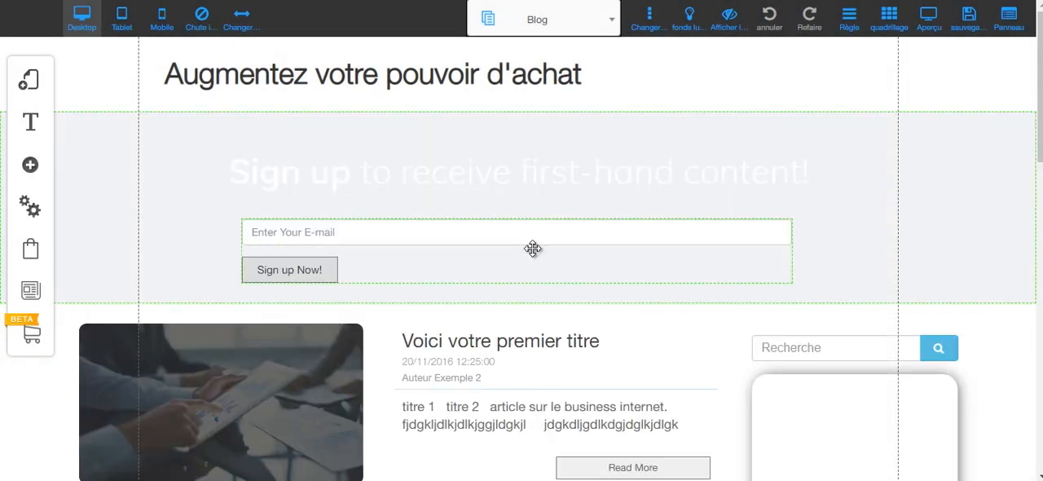
Delete the 7-day free trial box from the Blog page's sidebar.
scroll(532, 247, down, 6)
scroll(533, 246, up, 3)
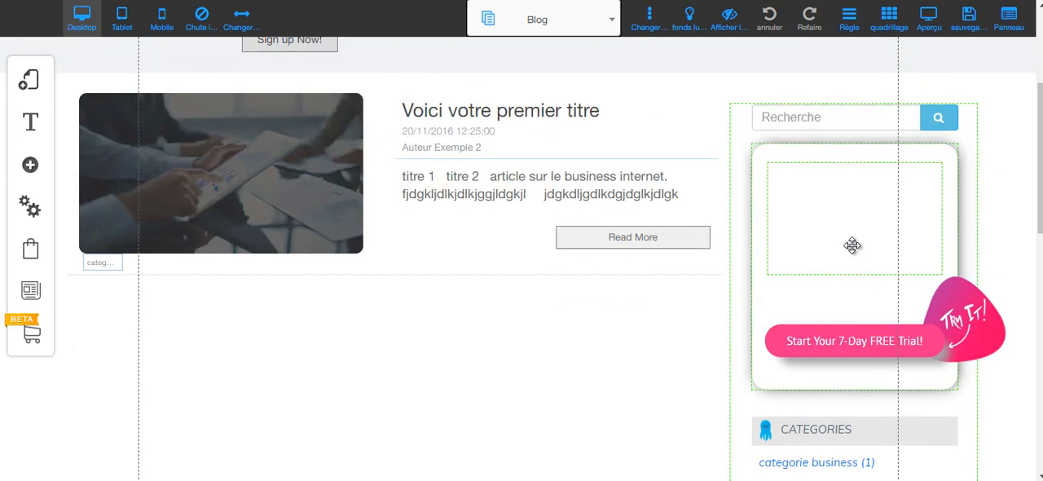
click(854, 295)
scroll(886, 235, down, 1)
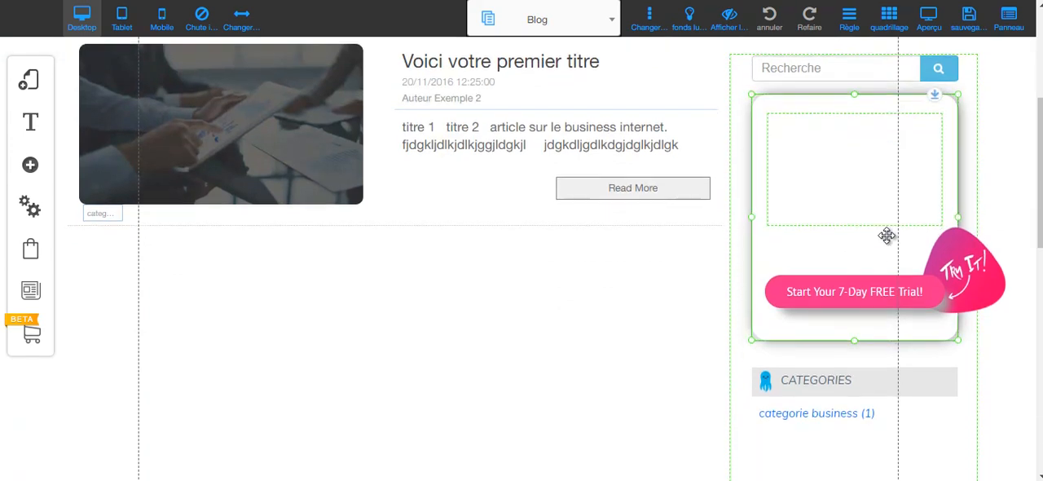
key(Delete)
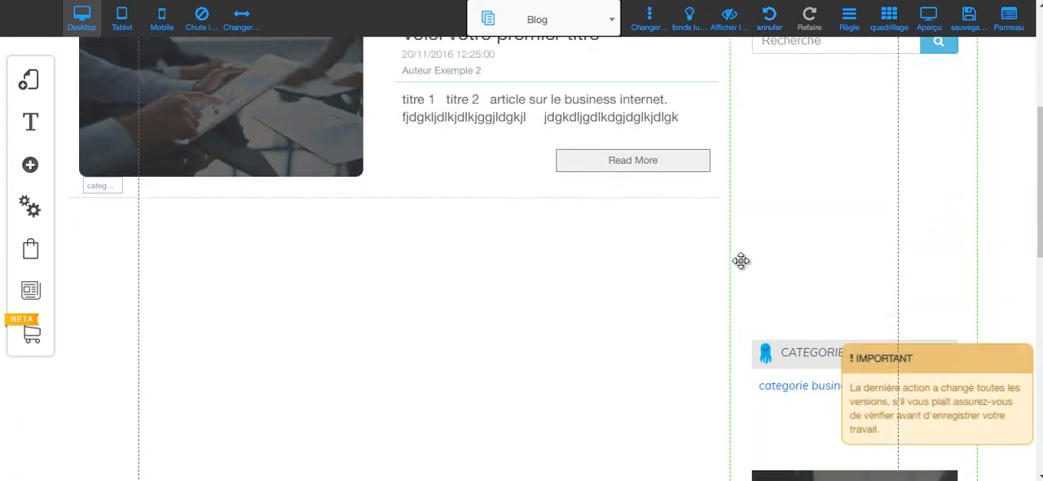
Move the CATEGORIES heading up the Blog sidebar to just below the search field.
scroll(741, 260, up, 1)
scroll(742, 259, down, 2)
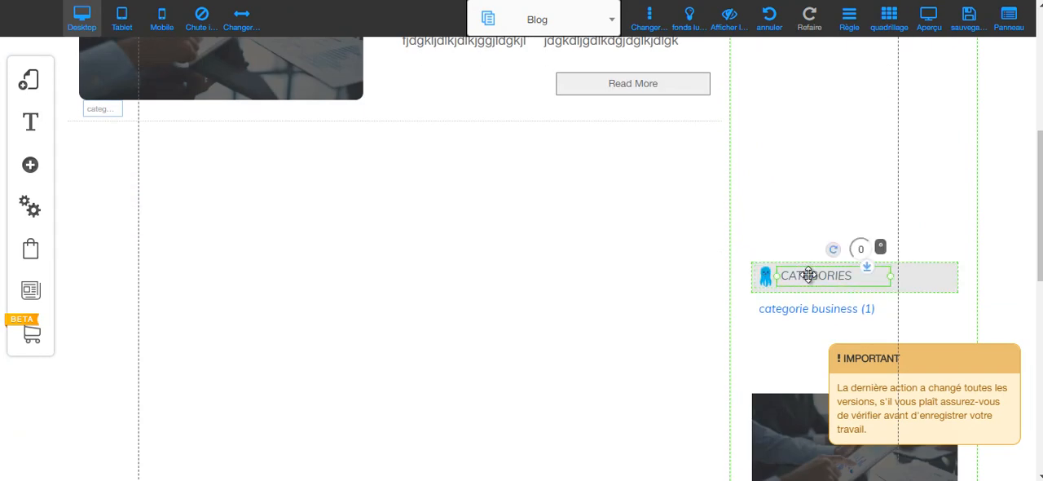
click(930, 282)
drag(930, 282, 926, 105)
scroll(836, 268, up, 1)
scroll(836, 269, up, 2)
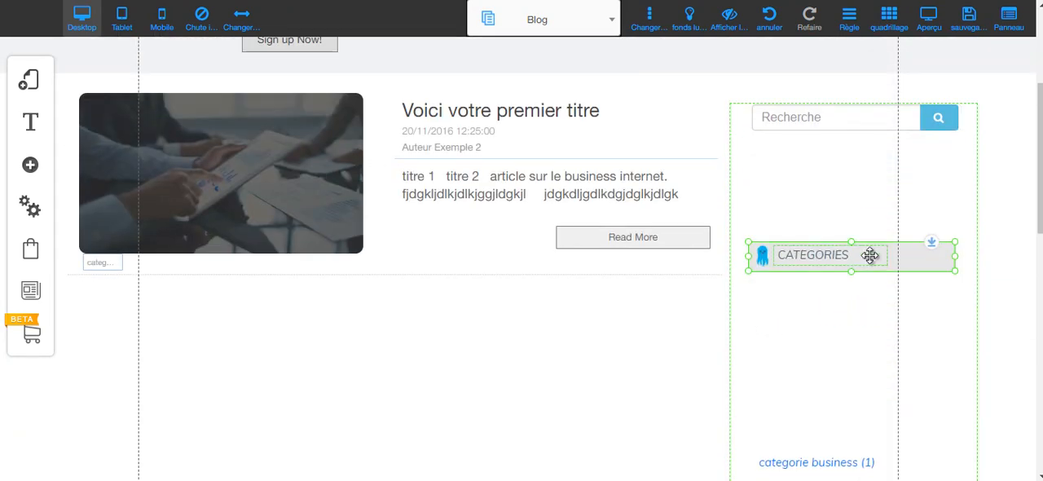
drag(891, 254, 931, 184)
Move the category list up the Blog sidebar to sit beneath the CATEGORIES heading.
scroll(901, 263, down, 2)
click(824, 307)
drag(823, 308, 839, 111)
scroll(835, 293, up, 2)
drag(829, 265, 810, 214)
scroll(776, 276, down, 5)
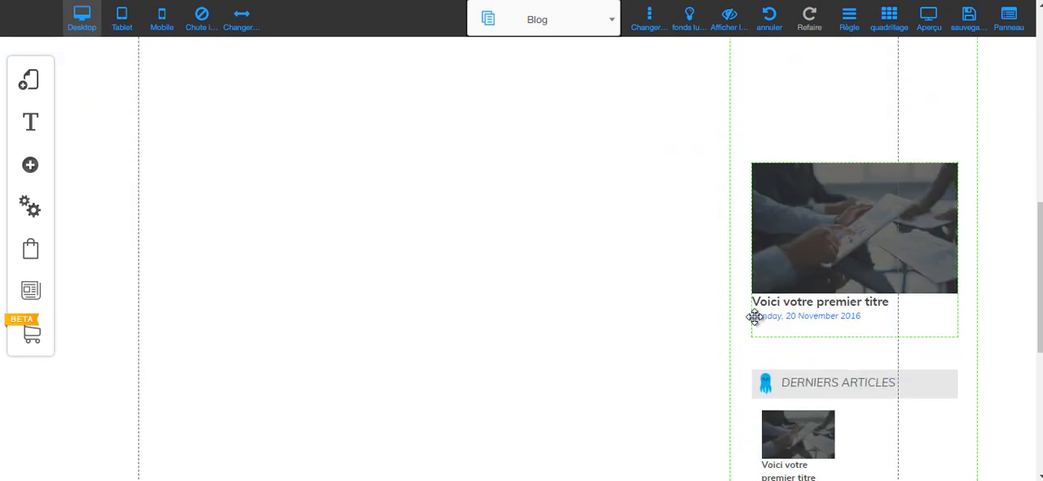
Move the featured article preview up the Blog sidebar to sit beneath the category list.
click(858, 320)
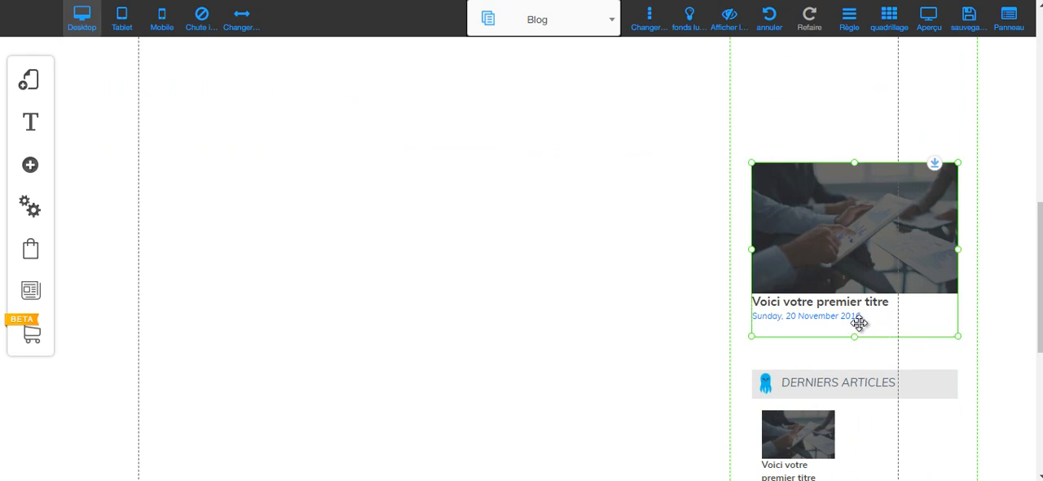
drag(891, 321, 894, 185)
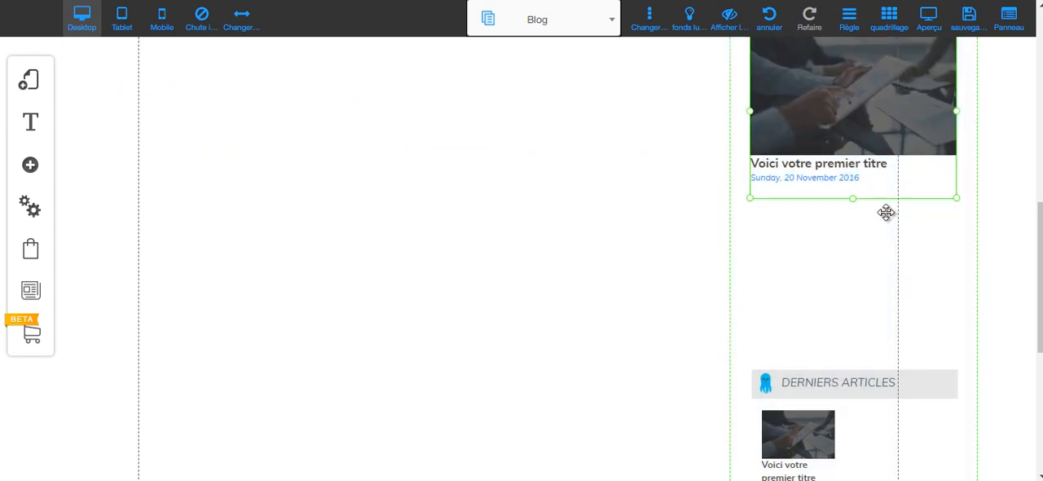
scroll(759, 347, up, 3)
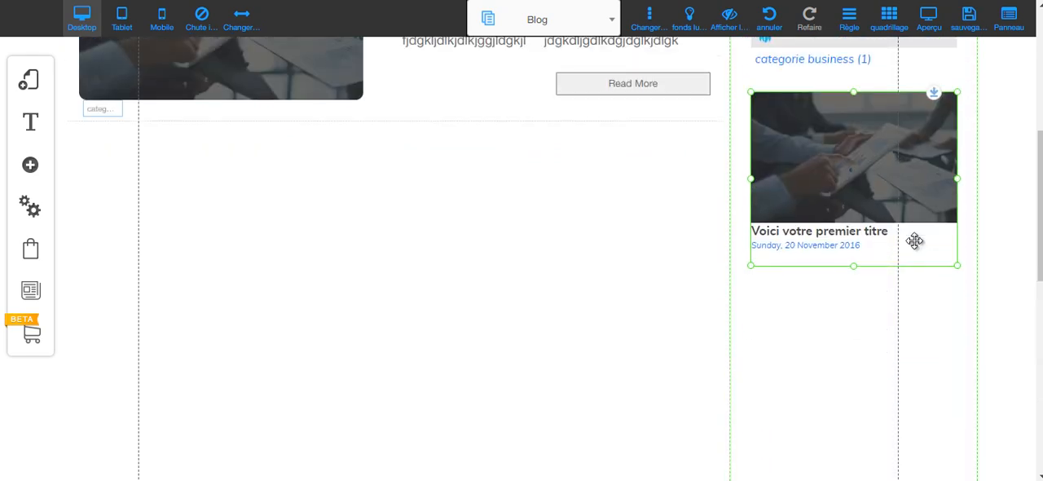
Move the DERNIERS ARTICLES heading and the content below it up the sidebar to just under the featured article preview.
scroll(866, 316, down, 3)
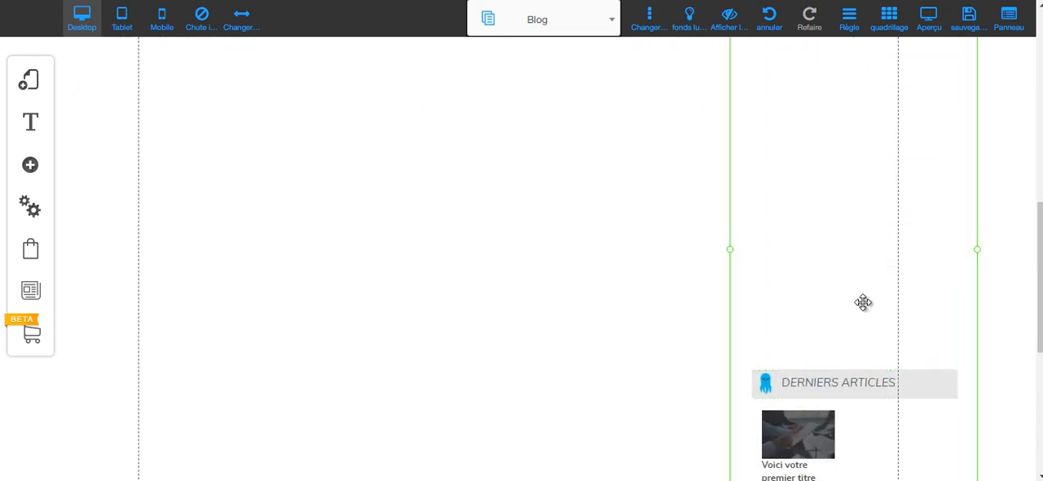
click(934, 390)
click(949, 382)
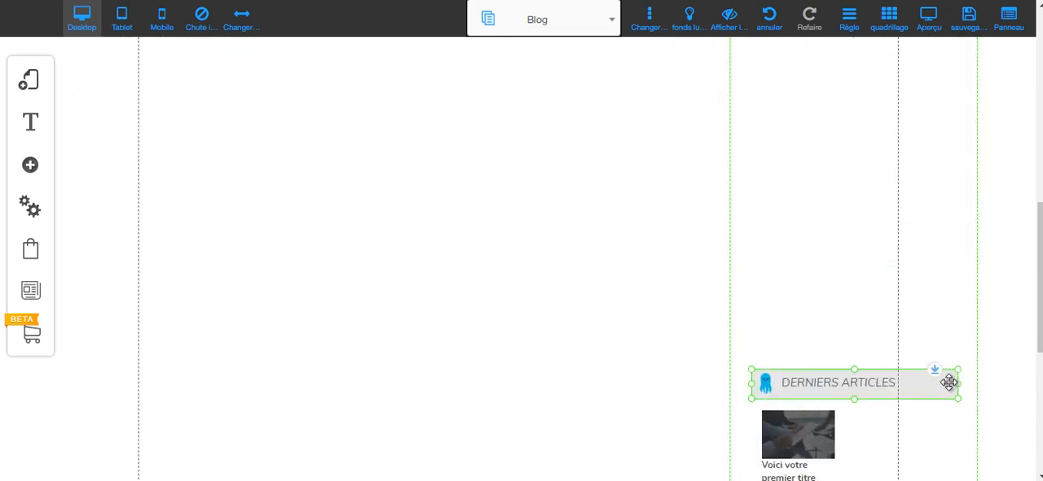
drag(934, 368, 922, 114)
scroll(878, 334, up, 3)
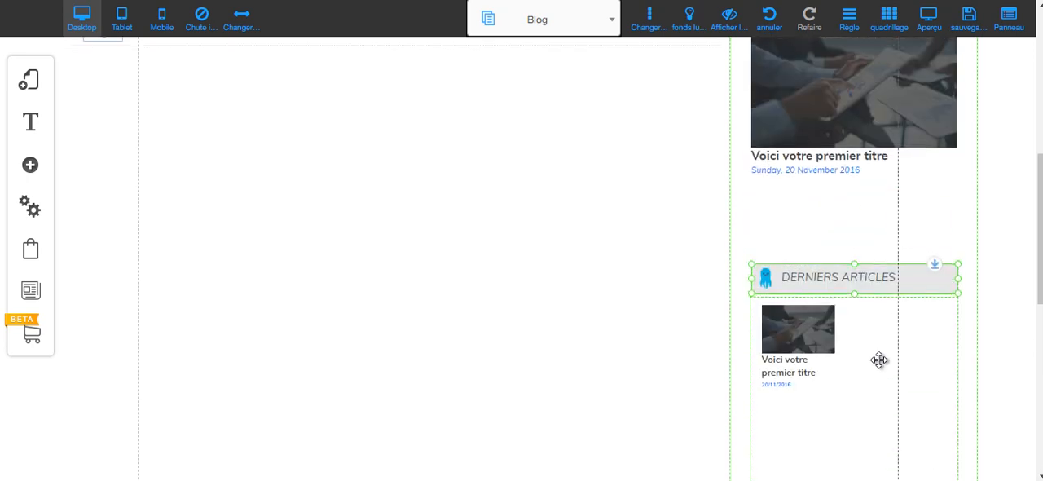
drag(938, 336, 936, 273)
Check the page URL in the sidebar Facebook box's settings and leave them without saving.
scroll(883, 383, down, 4)
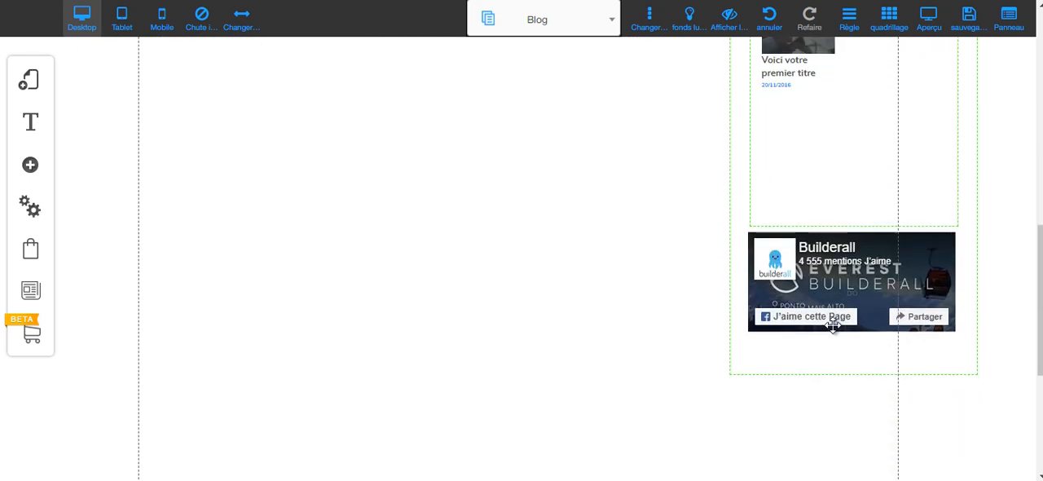
click(921, 264)
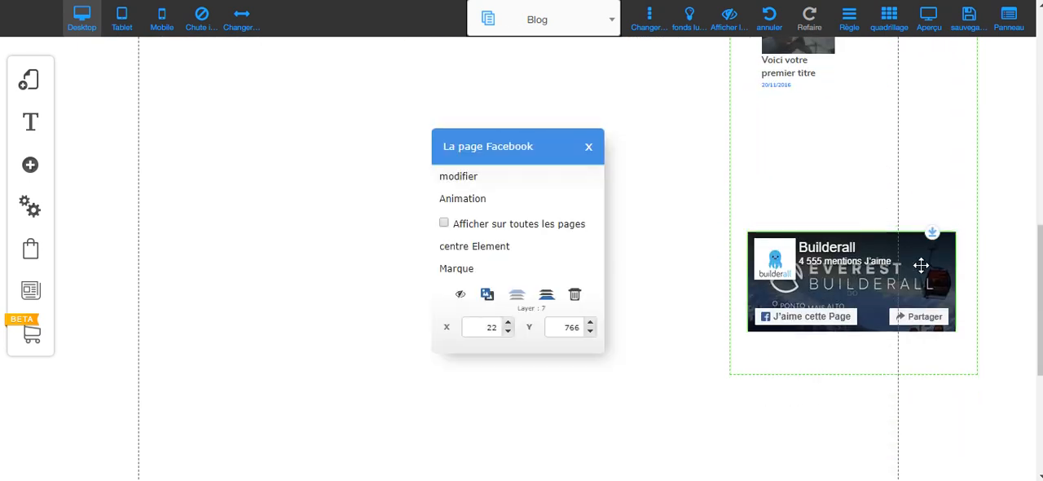
click(460, 176)
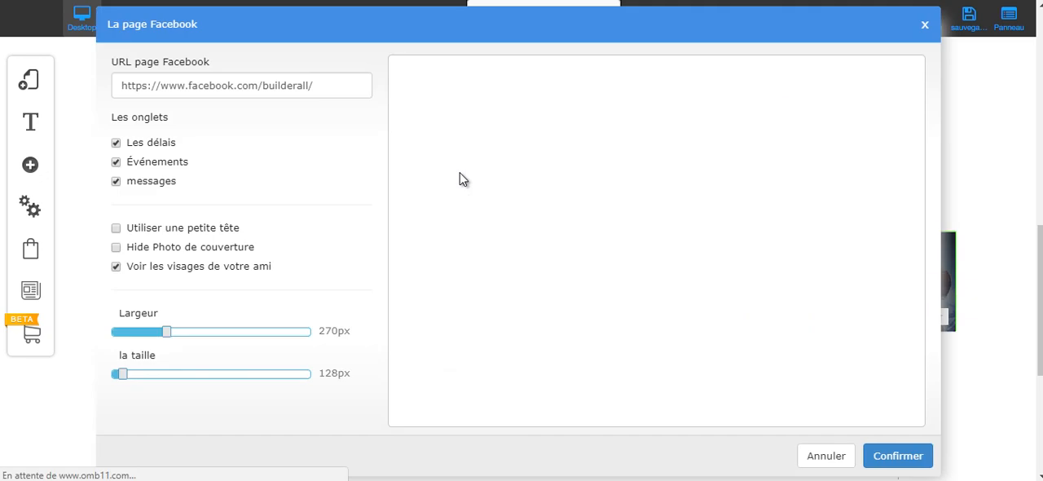
click(160, 85)
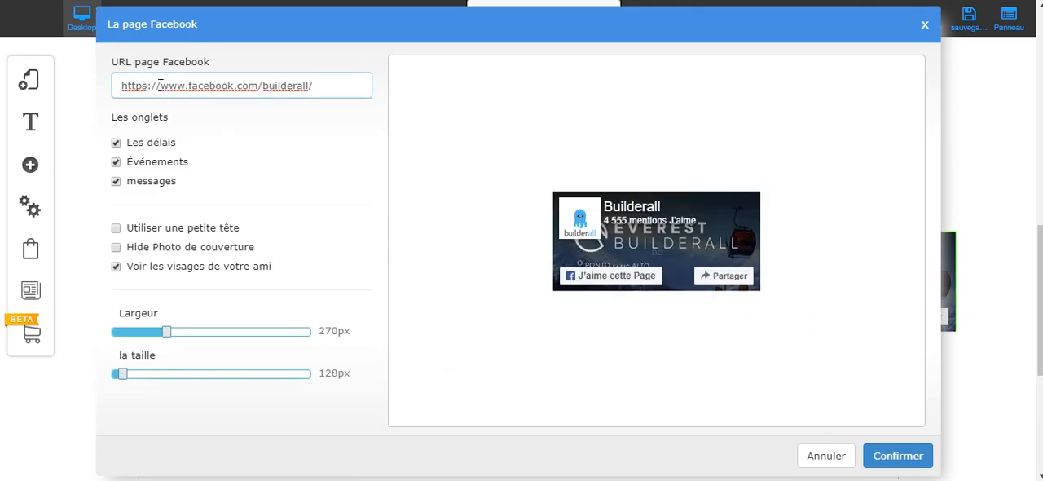
drag(323, 91, 126, 75)
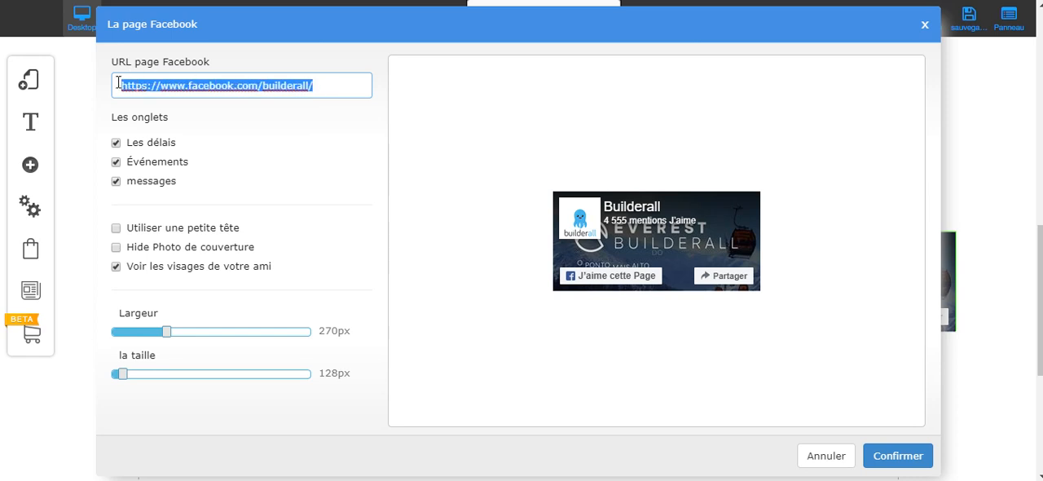
click(826, 455)
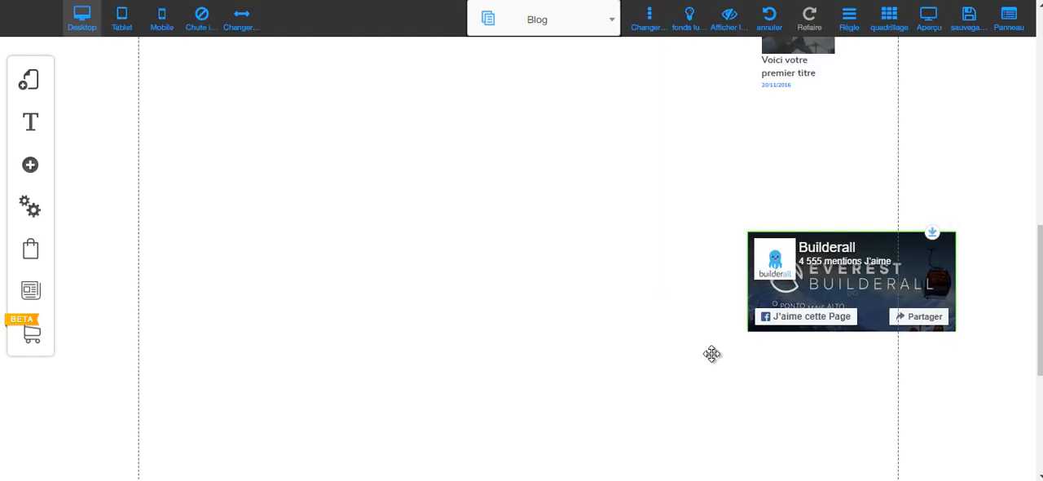
Shorten the recent articles list and move the Facebook box up the sidebar to sit beneath it.
drag(932, 234, 928, 173)
click(801, 173)
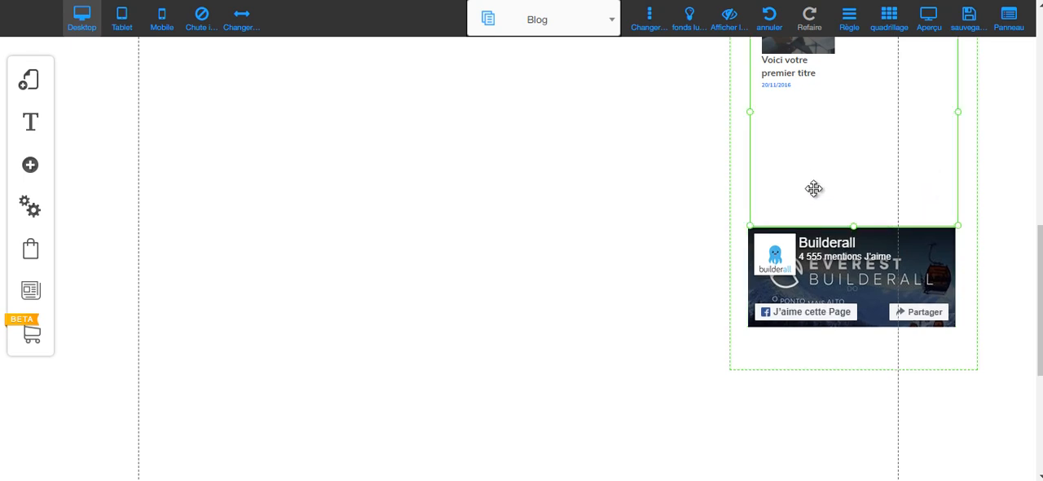
drag(853, 231, 853, 116)
click(927, 233)
drag(932, 229, 924, 116)
Set the article list's Read More button text to "Lire la sutie".
scroll(384, 304, up, 4)
scroll(384, 314, up, 4)
click(637, 392)
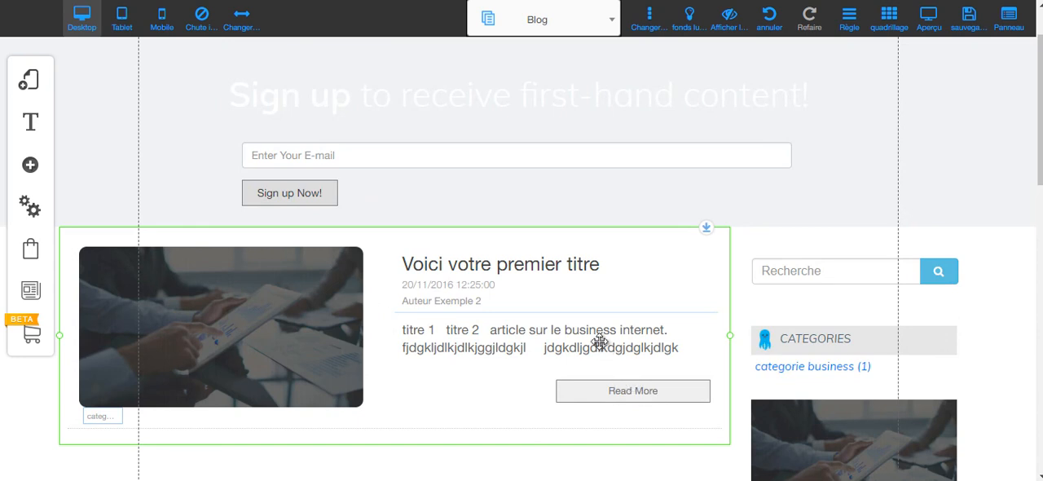
click(661, 393)
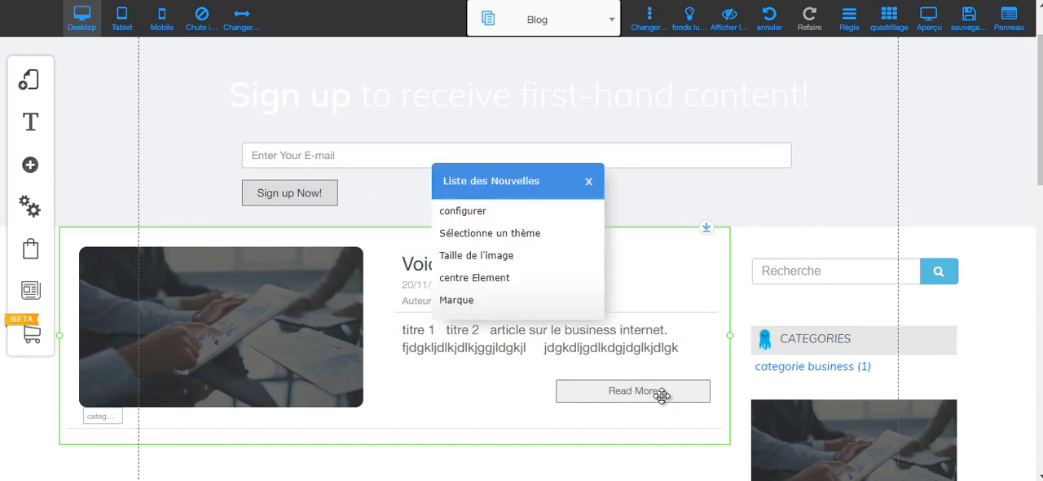
click(461, 212)
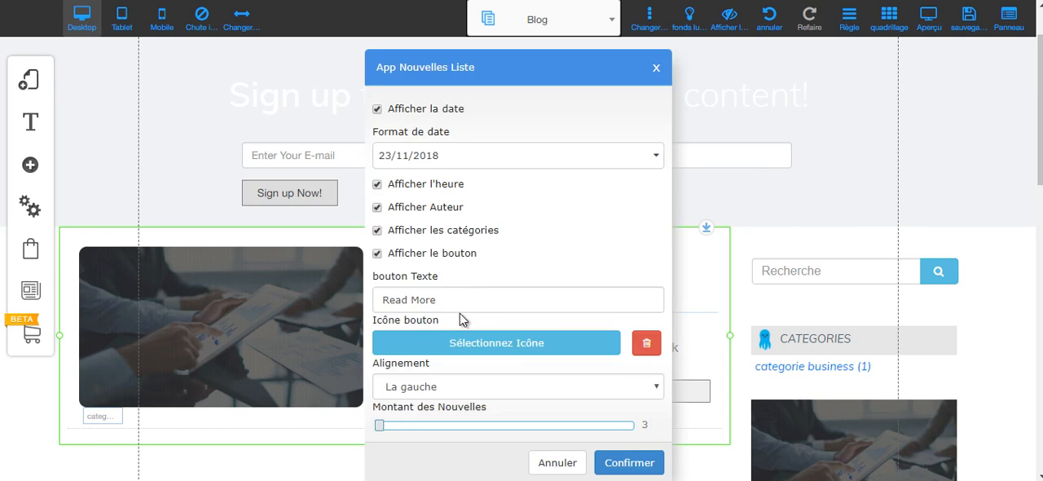
triple_click(407, 298)
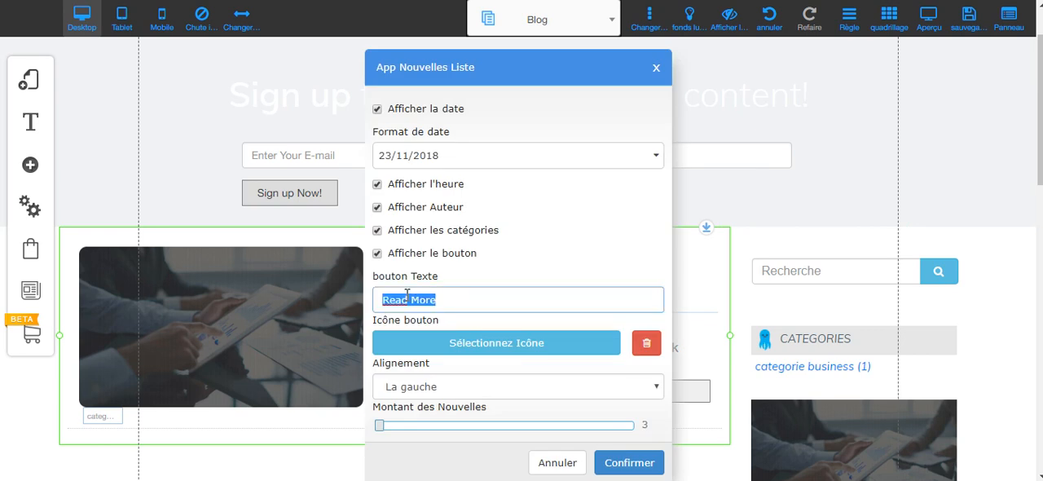
text(Lire la sutie)
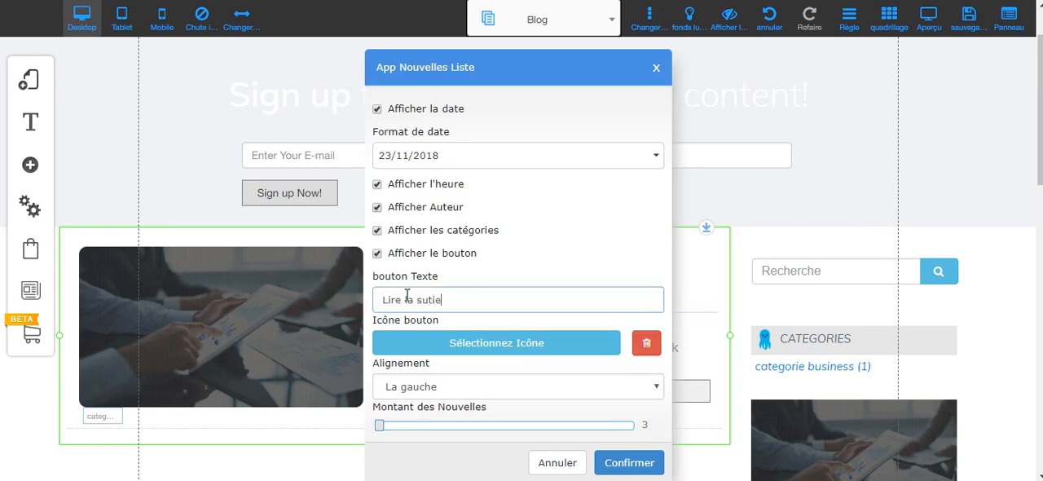
click(629, 462)
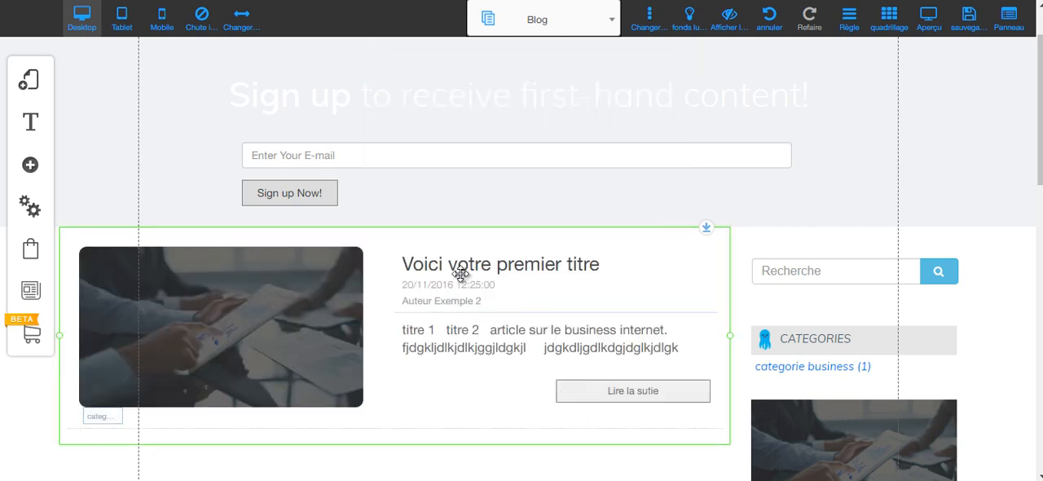
Delete the "Sign up to receive first-hand content!" heading and the e-mail sign-up form from the Blog page.
click(460, 263)
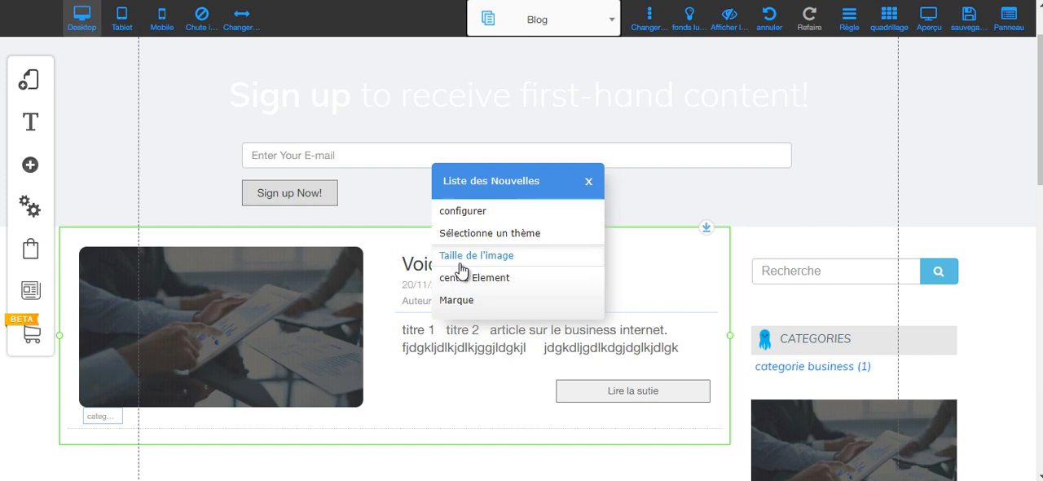
click(403, 253)
click(277, 116)
key(Delete)
click(511, 150)
key(Delete)
Reduce the height of the empty grey band under the page header and move the article list and sidebar up beneath it.
scroll(491, 147, up, 1)
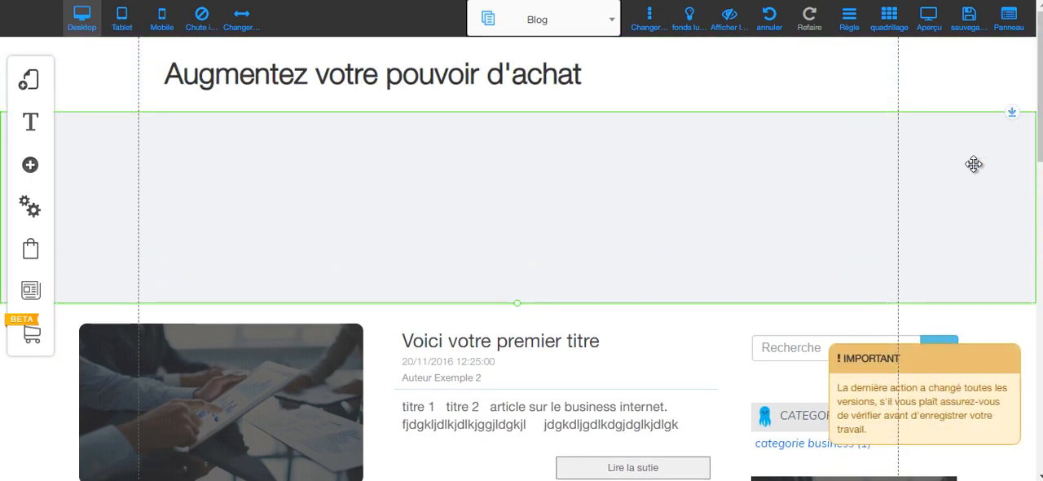
drag(518, 308, 517, 178)
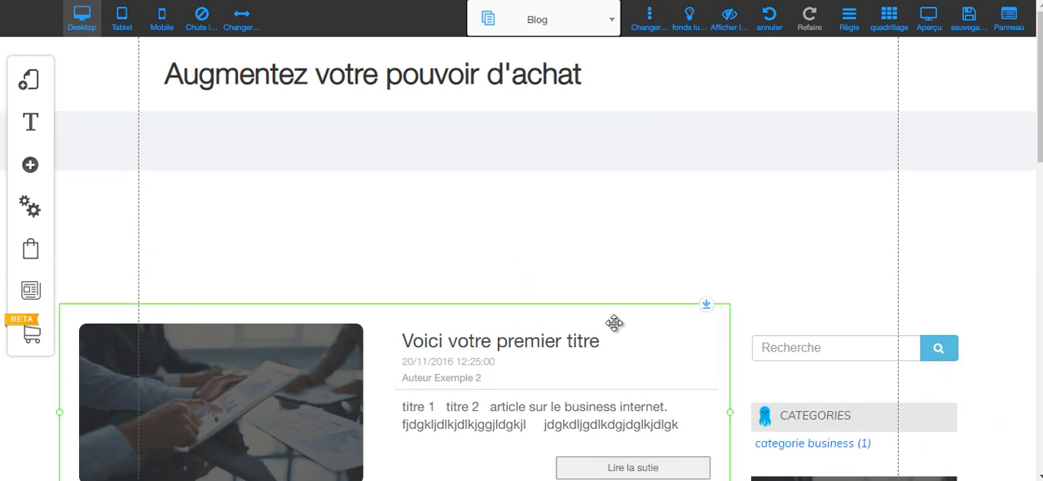
drag(706, 306, 677, 175)
scroll(530, 259, down, 6)
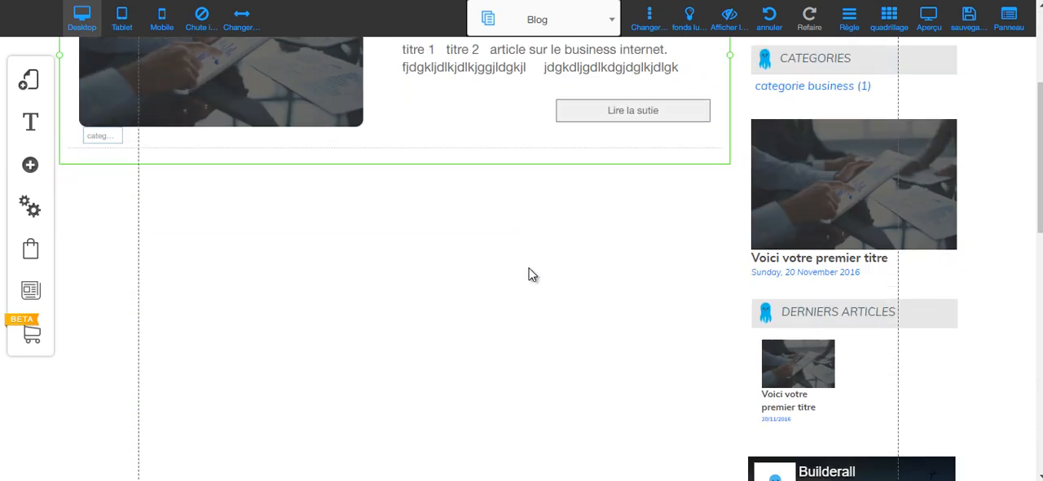
scroll(529, 276, up, 6)
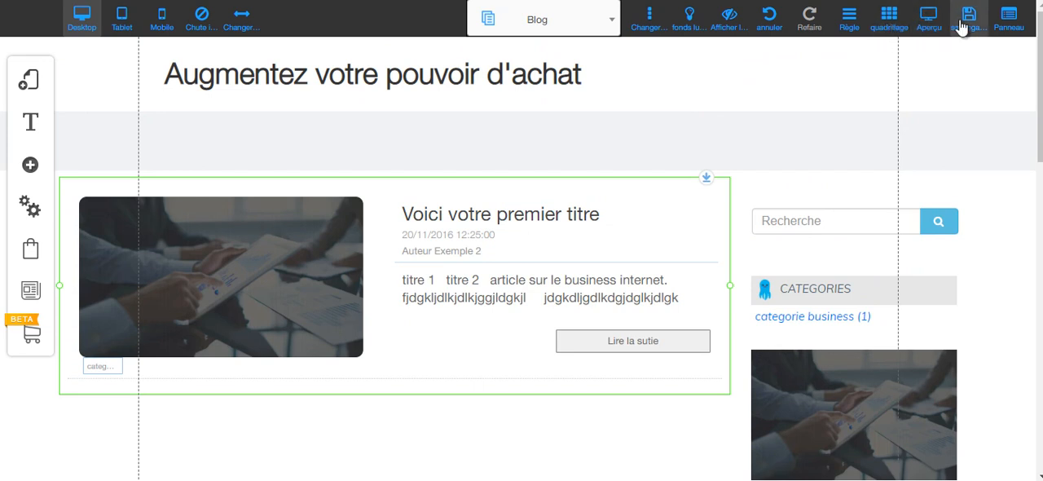
Save the changes made to the Blog page.
click(931, 25)
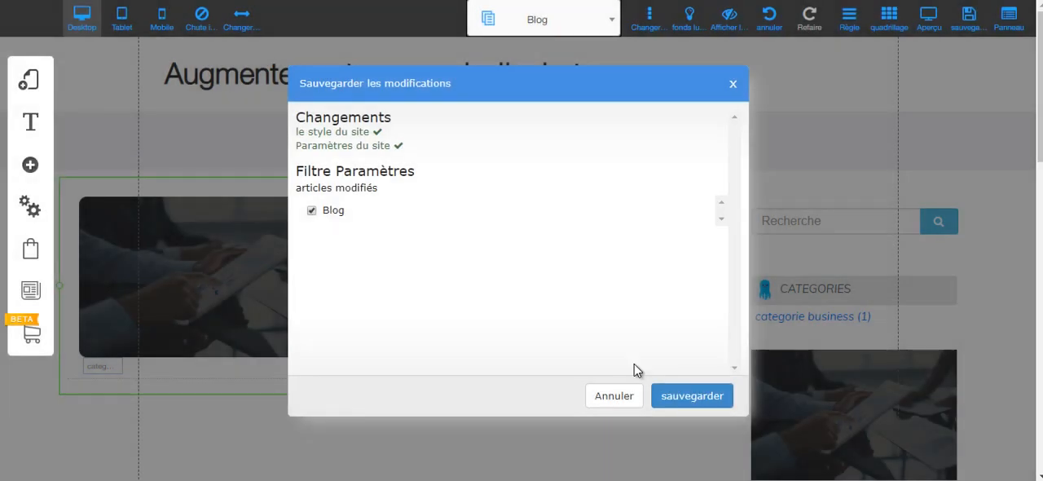
click(692, 398)
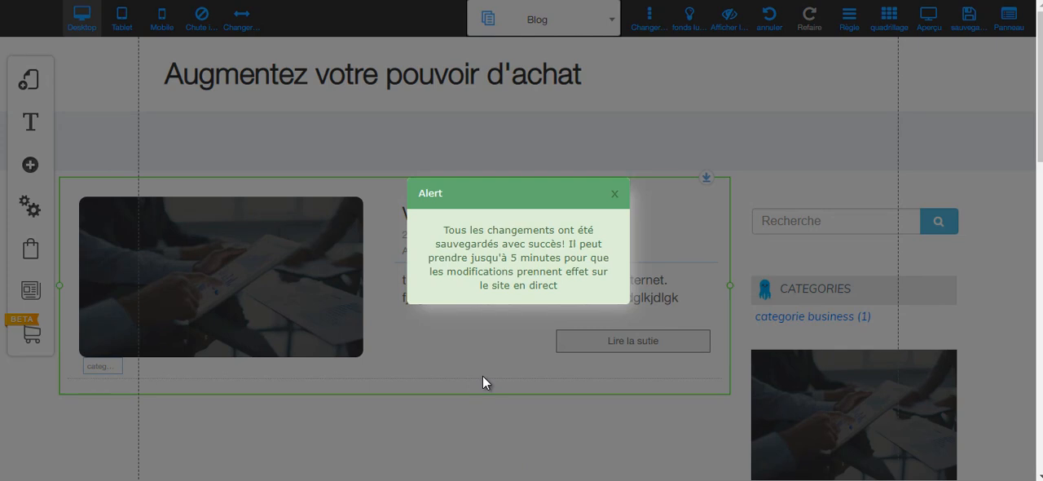
click(615, 193)
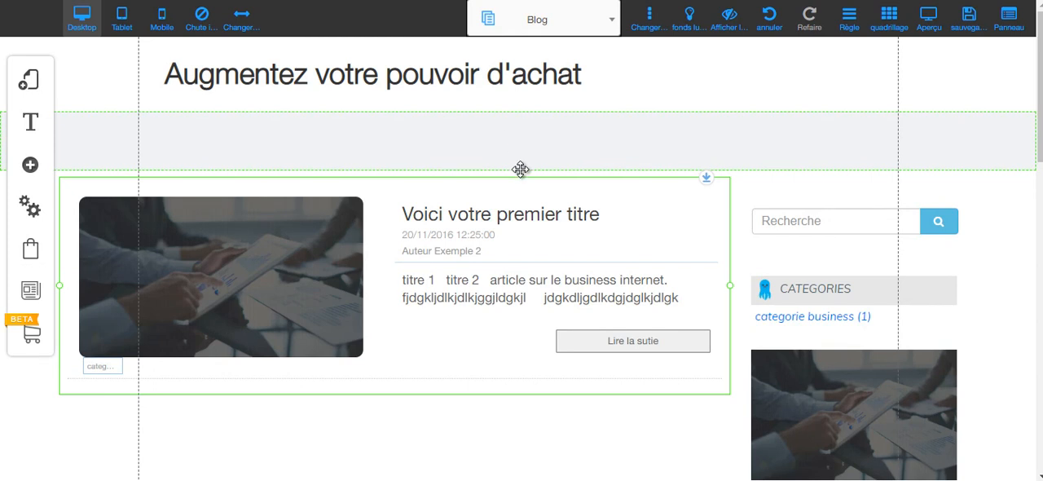
Set the article list's button text to "Lire la suite".
click(660, 341)
click(460, 213)
click(429, 308)
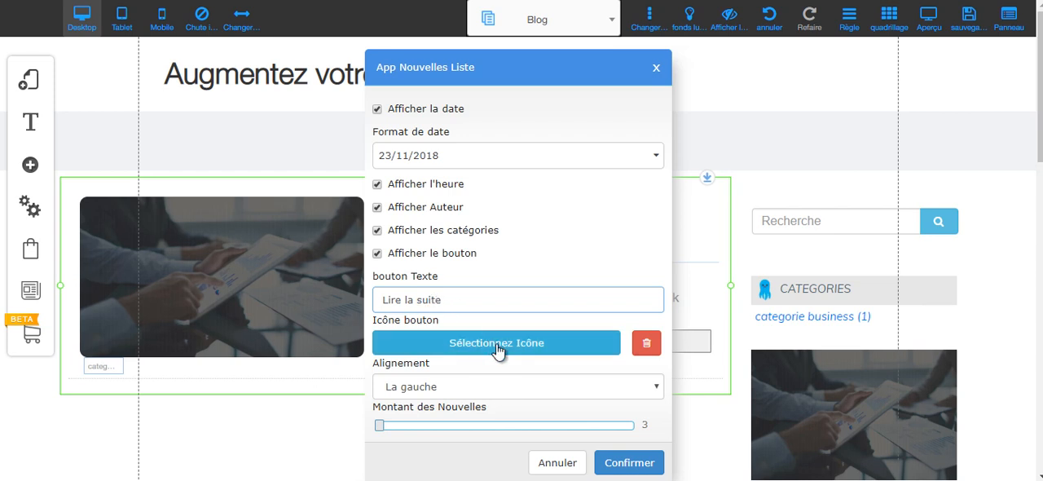
click(616, 462)
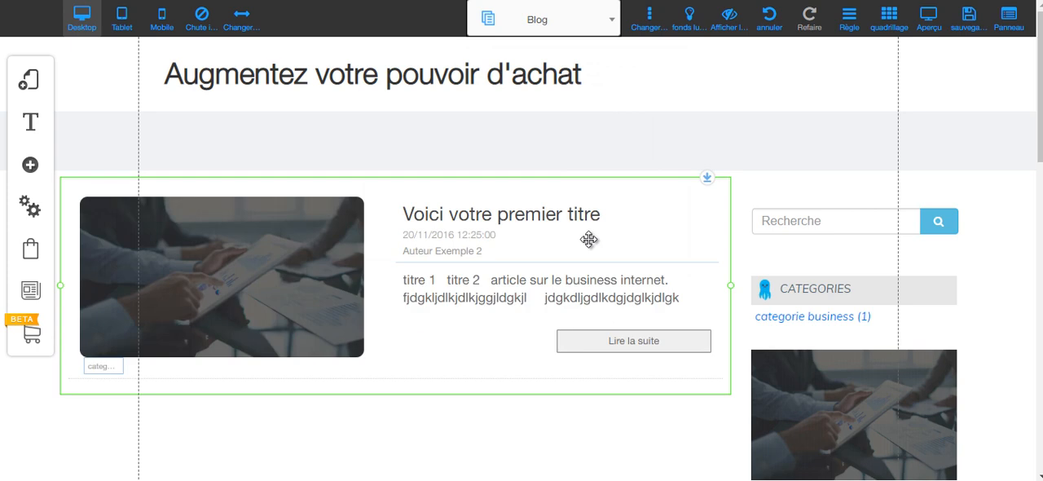